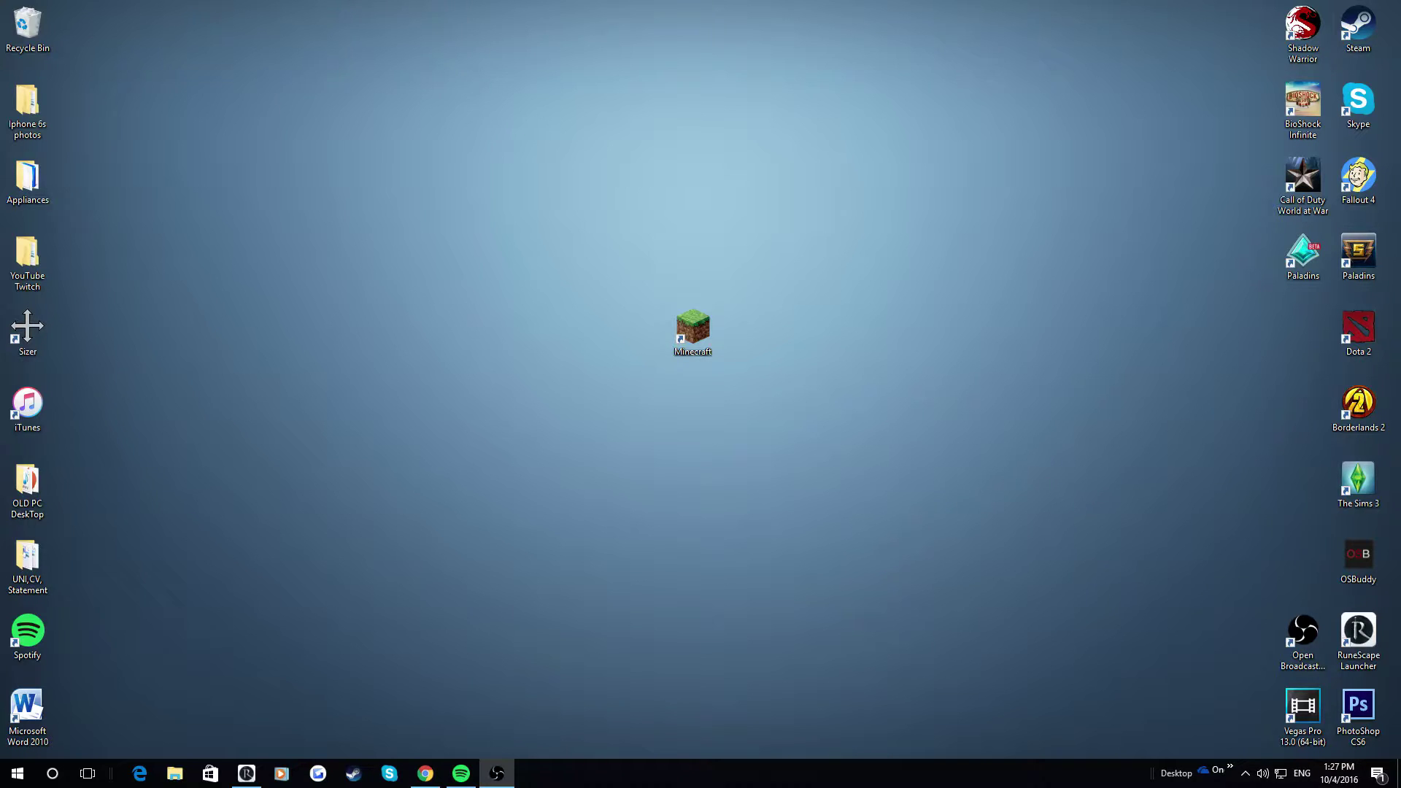
# Bring up Chrome in a new tab and search for pixelmon.
pyautogui.click(425, 773)
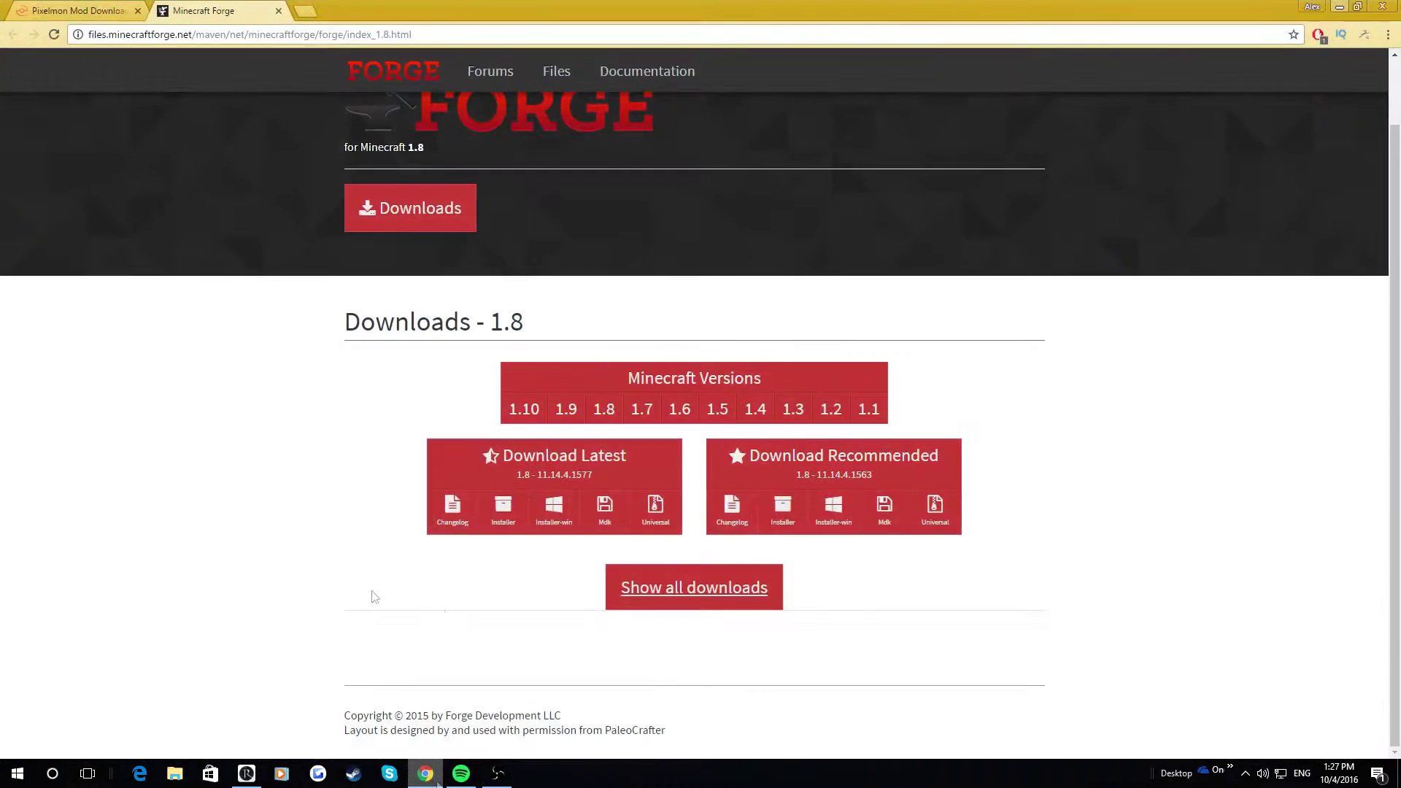
pyautogui.hotkey('ctrl', 'Tab')
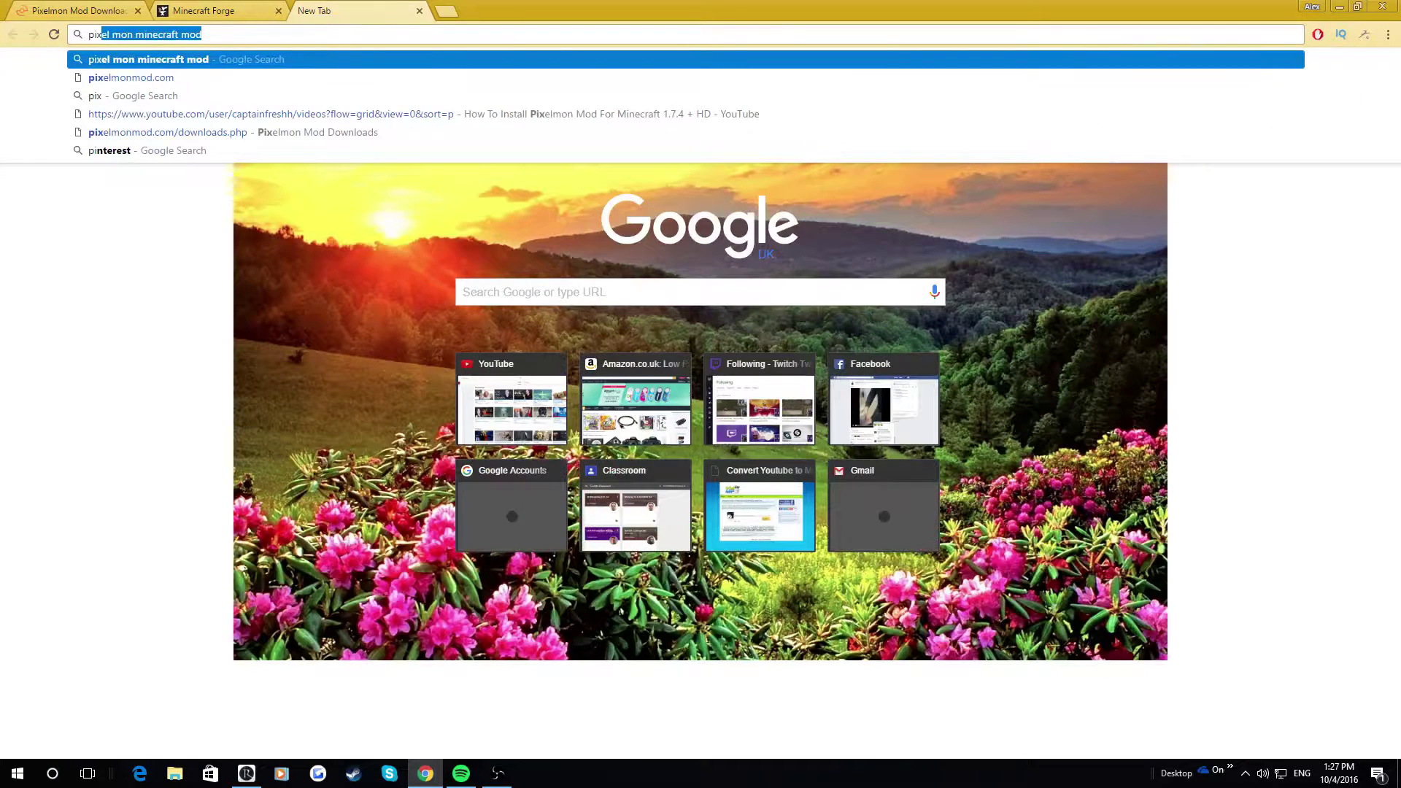
pyautogui.write('elmon')
pyautogui.press('Return')
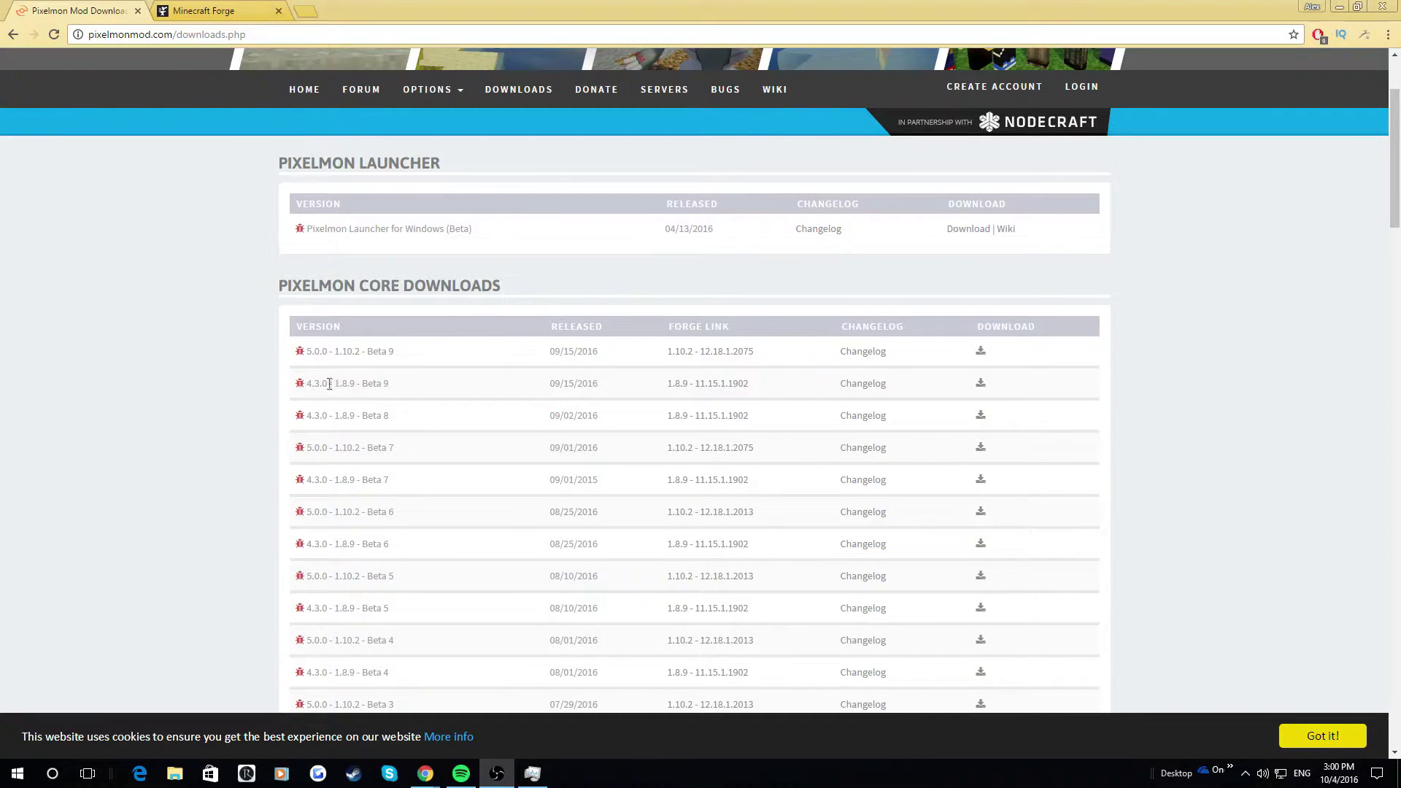
# Download the Pixelmon 4.3.0-B9 jar for 1.8.9, then switch to the Minecraft Forge tab.
pyautogui.moveTo(350, 384); pyautogui.dragTo(303, 397)
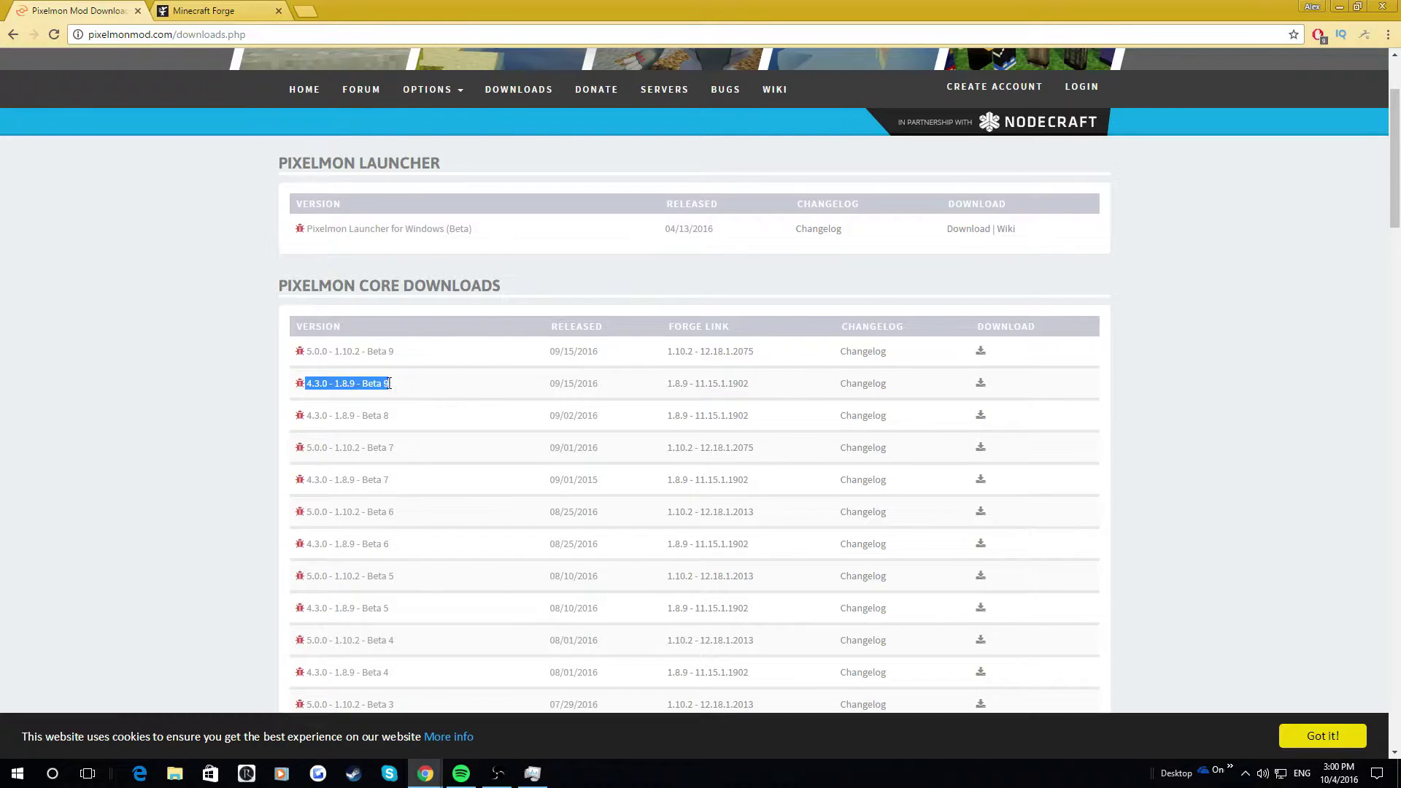
pyautogui.click(364, 398)
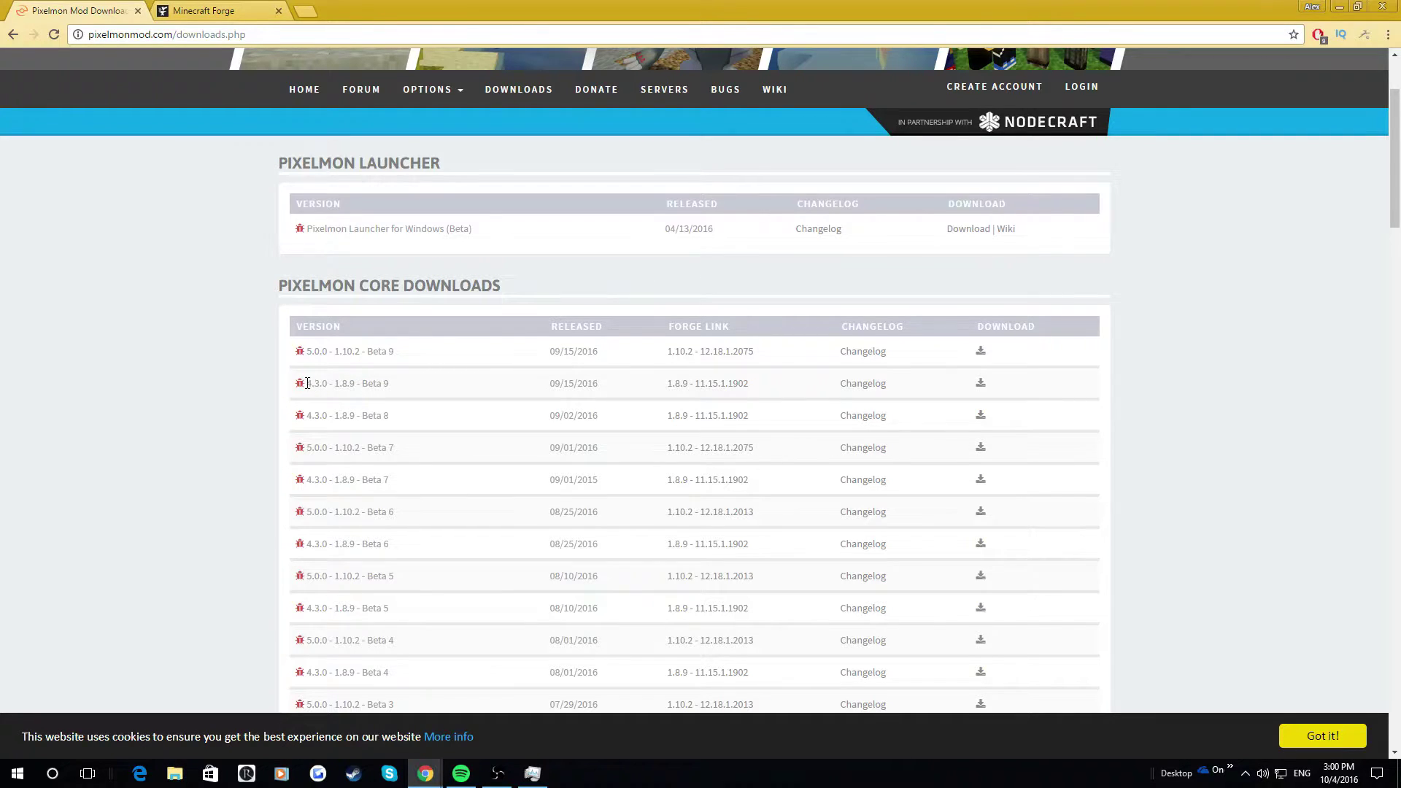
pyautogui.moveTo(307, 383); pyautogui.dragTo(403, 388)
pyautogui.click(283, 385)
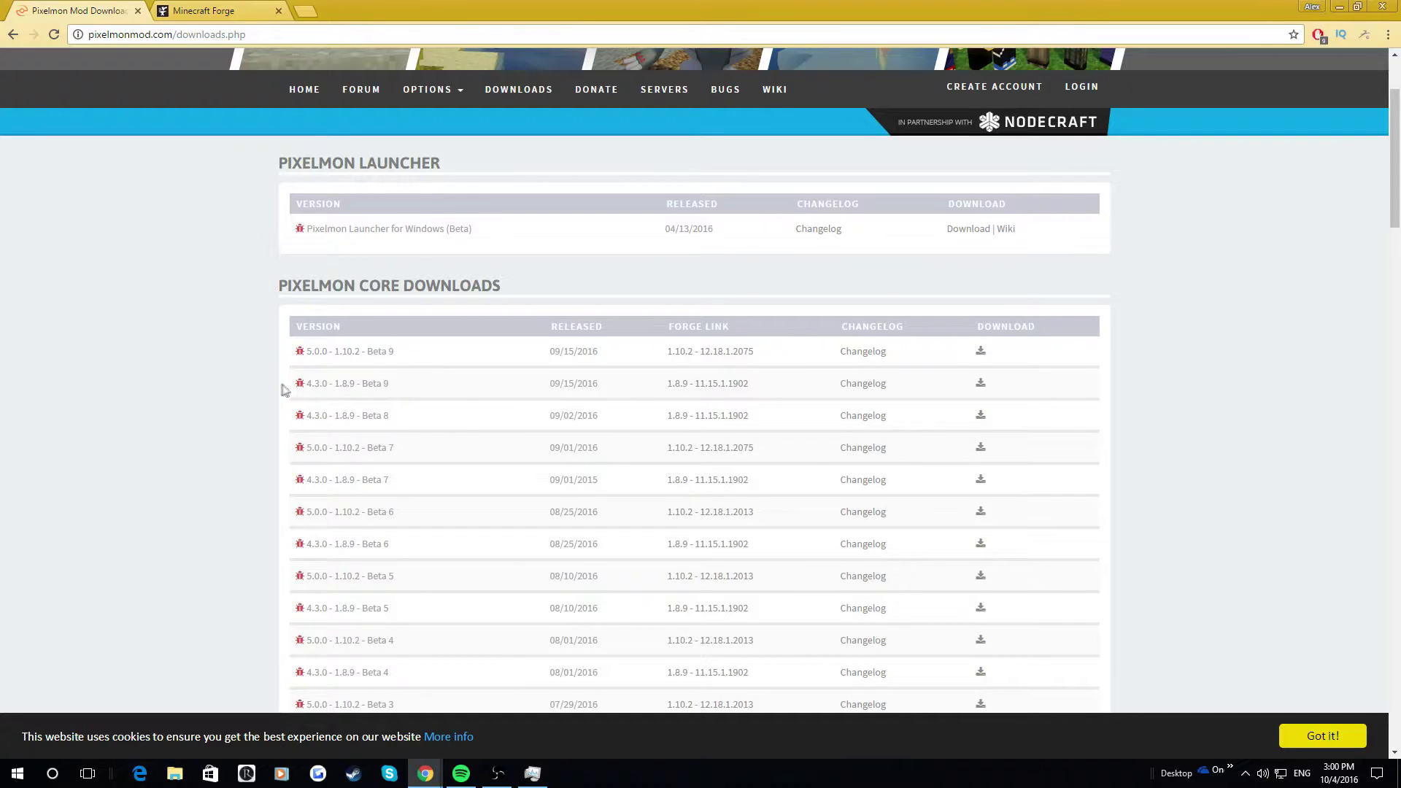
pyautogui.click(981, 386)
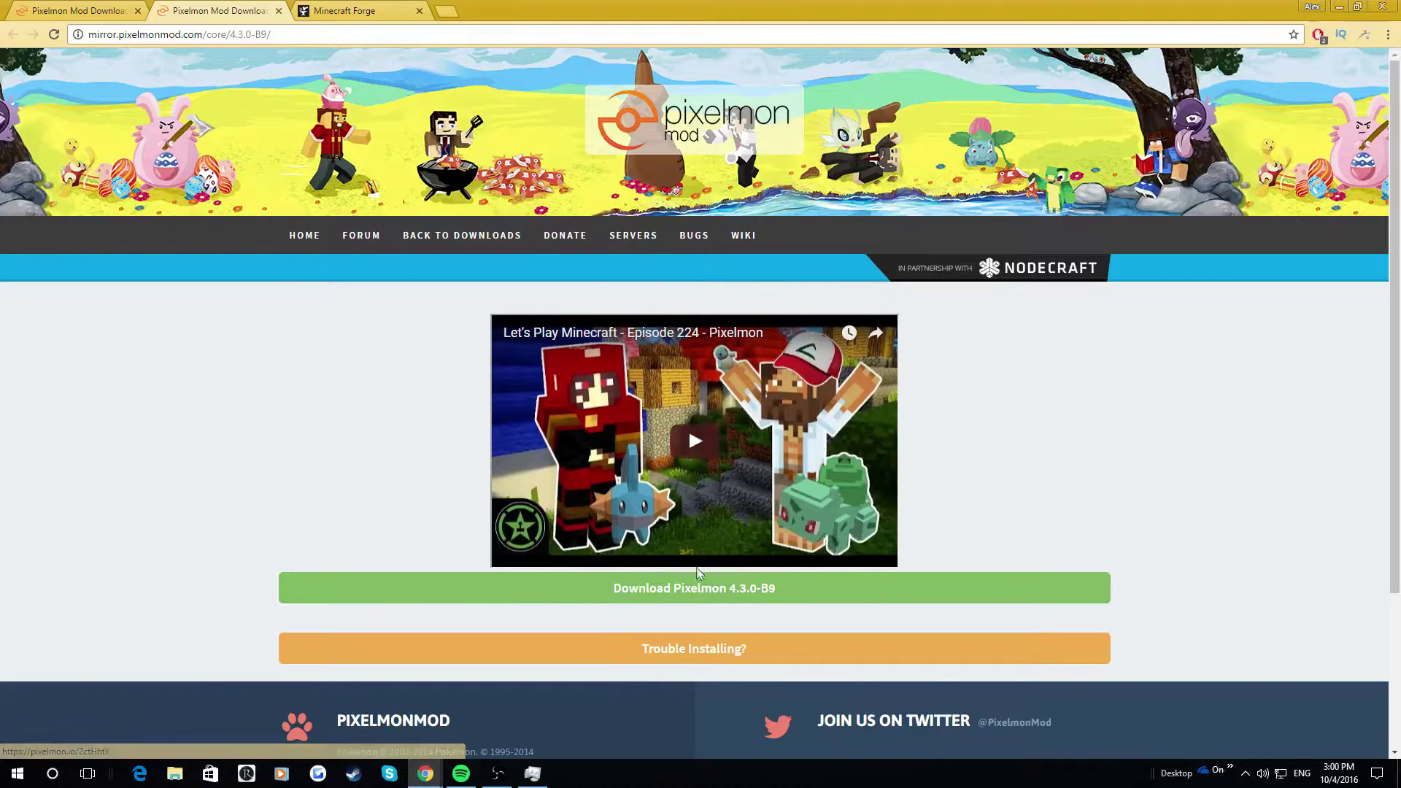
pyautogui.click(705, 597)
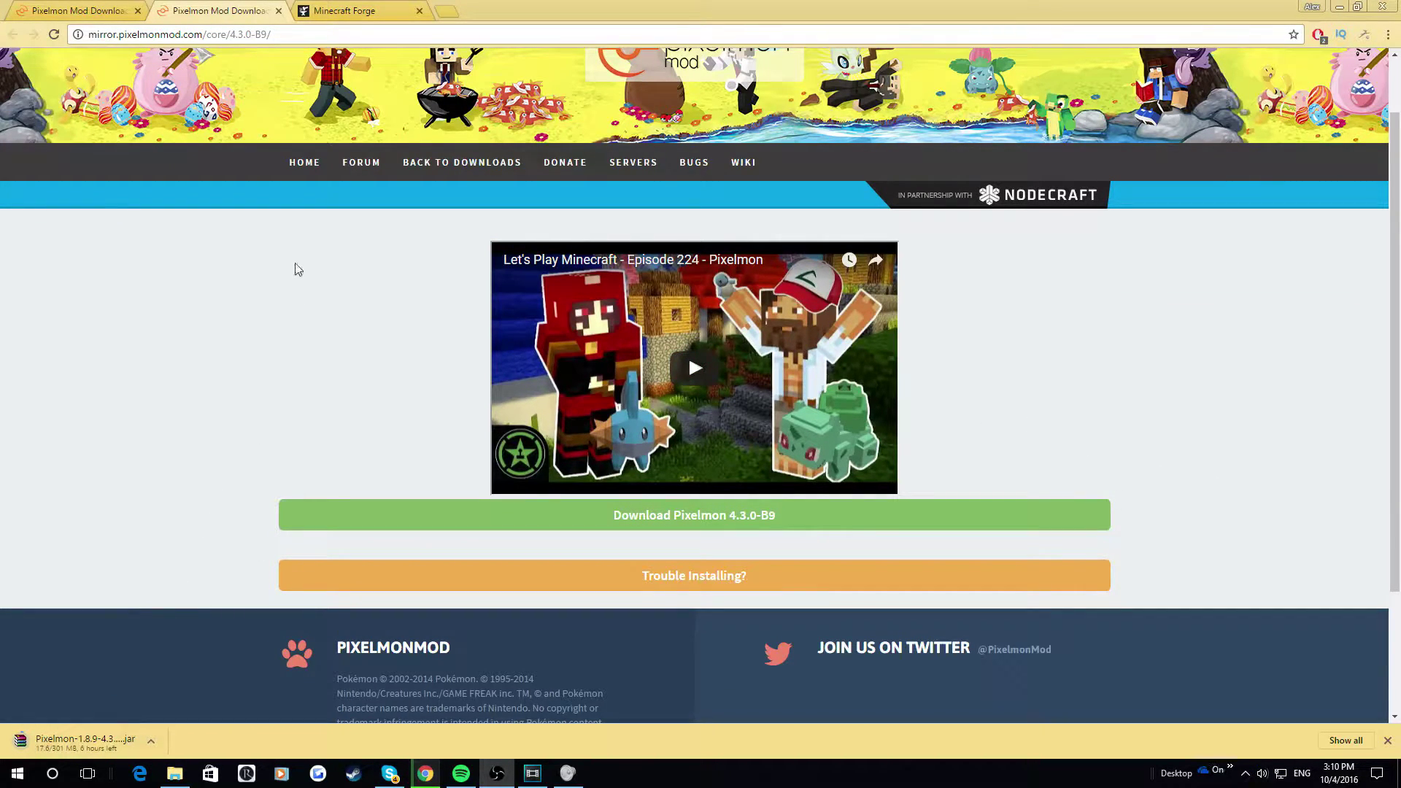
pyautogui.click(373, 10)
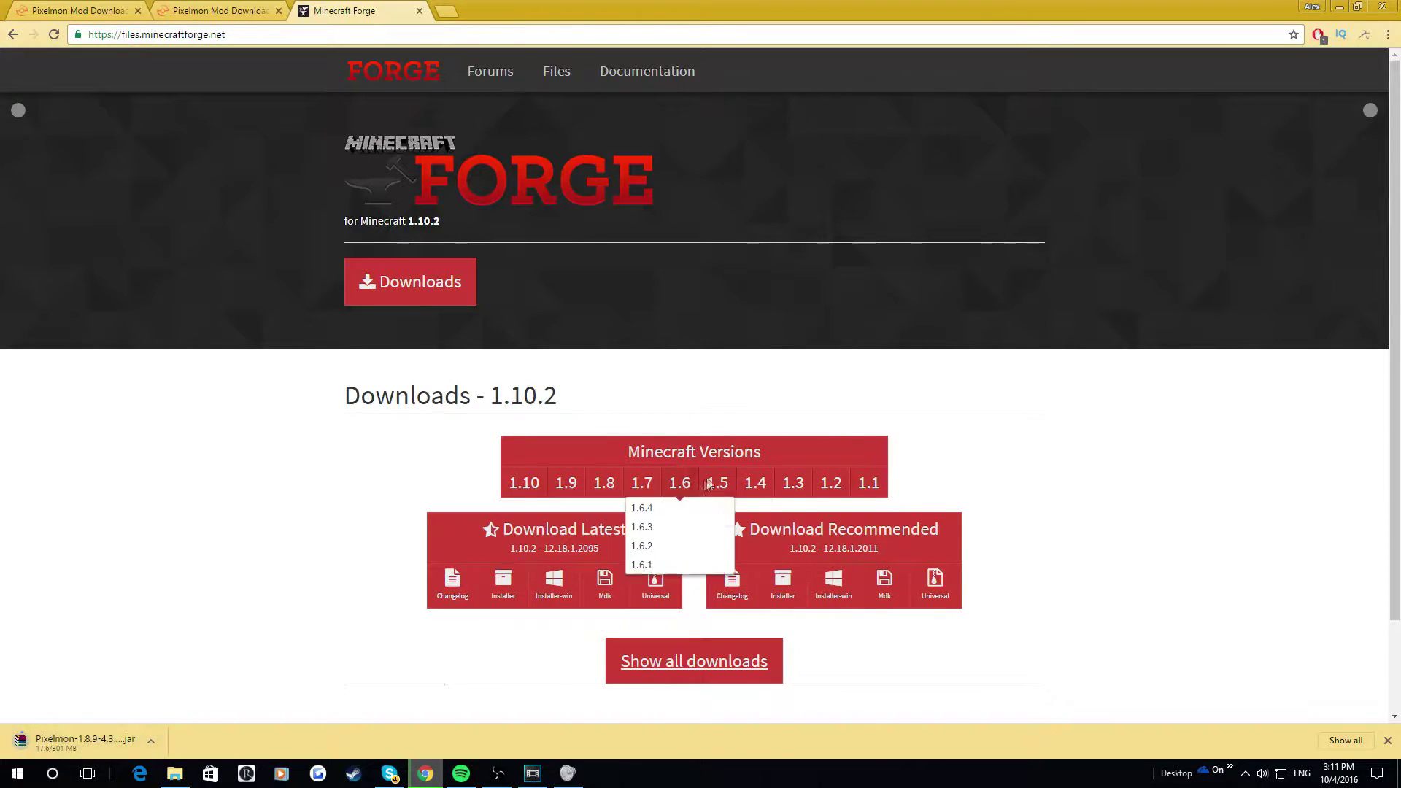
# Download and keep the latest Forge 1.8.9 installer, skipping the ad, then snap Chrome right.
pyautogui.moveTo(605, 484)
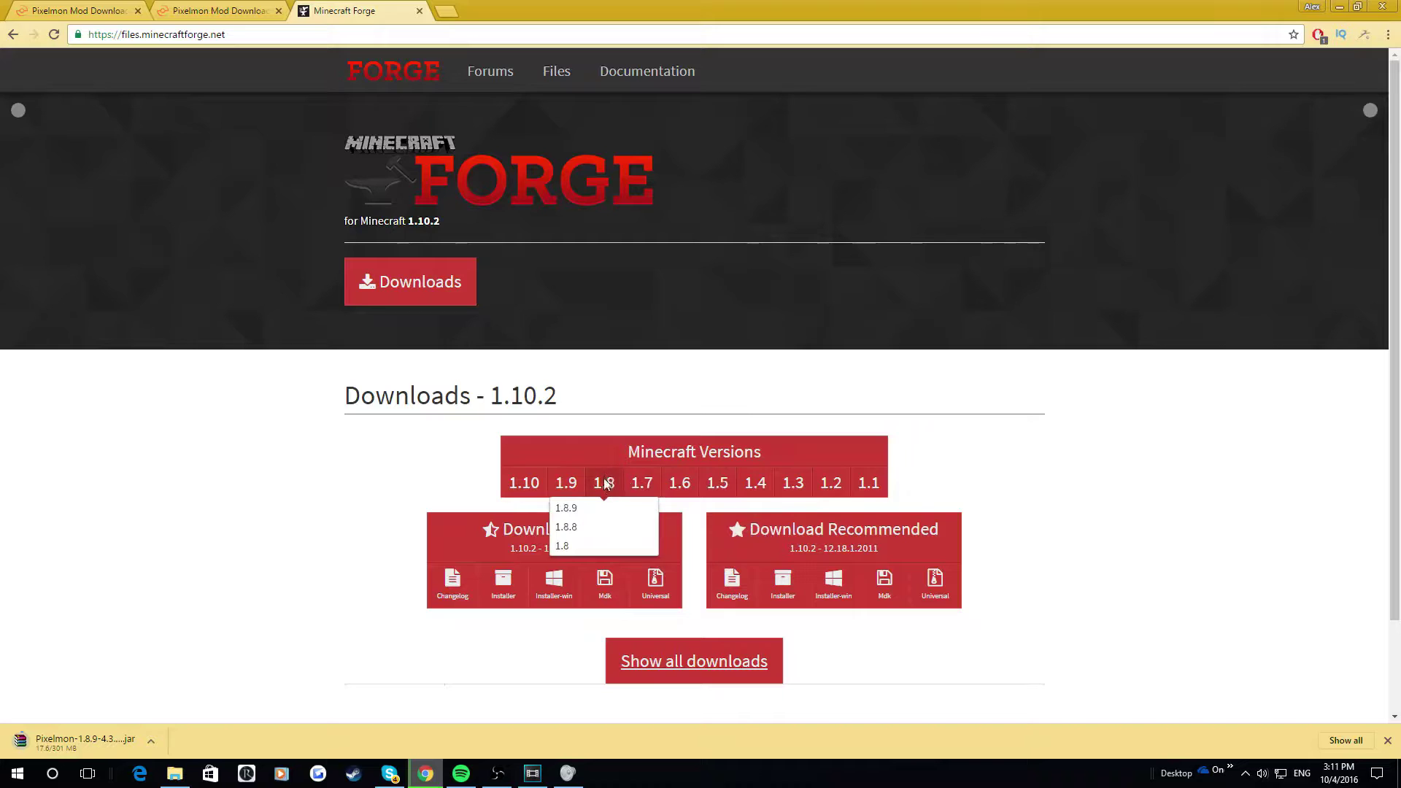
pyautogui.click(584, 515)
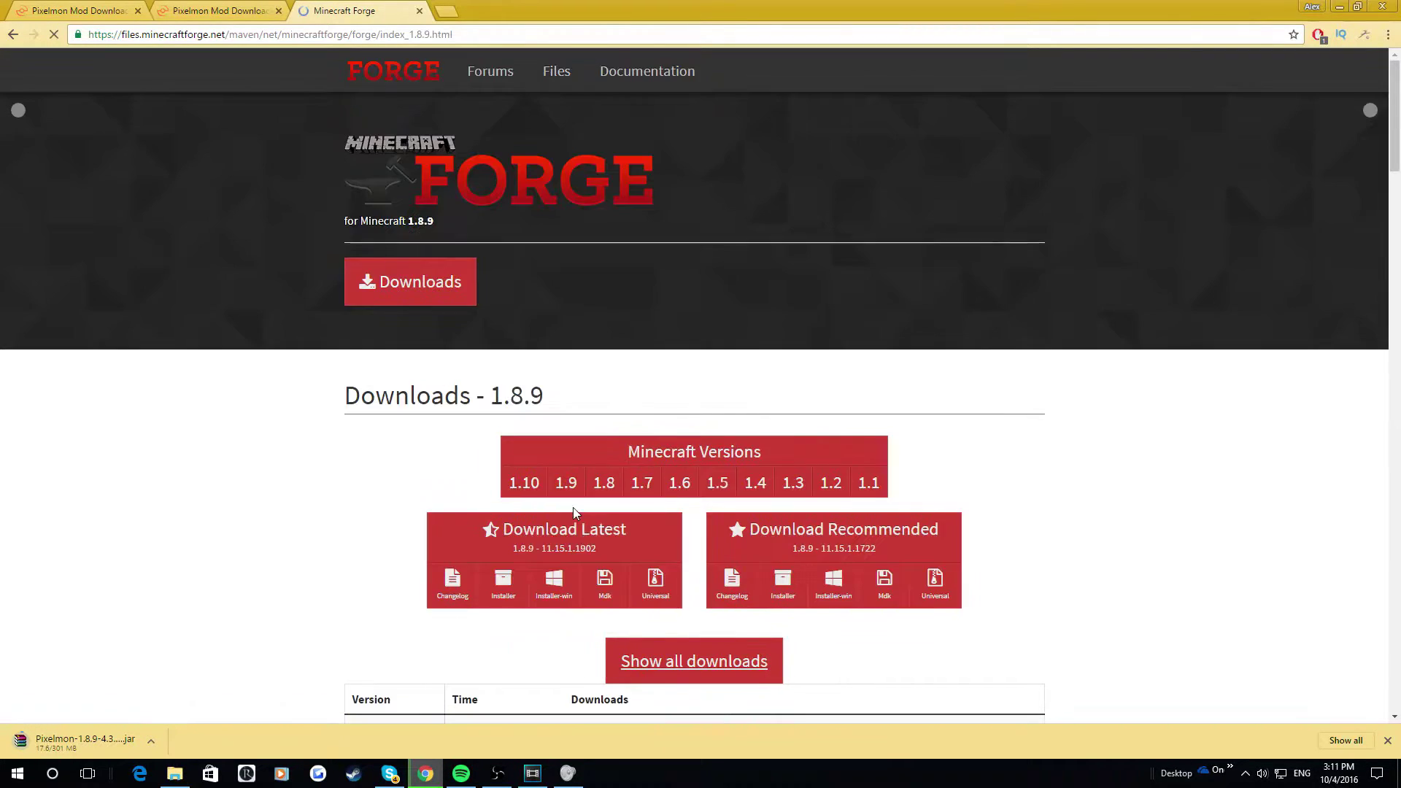
pyautogui.moveTo(680, 483)
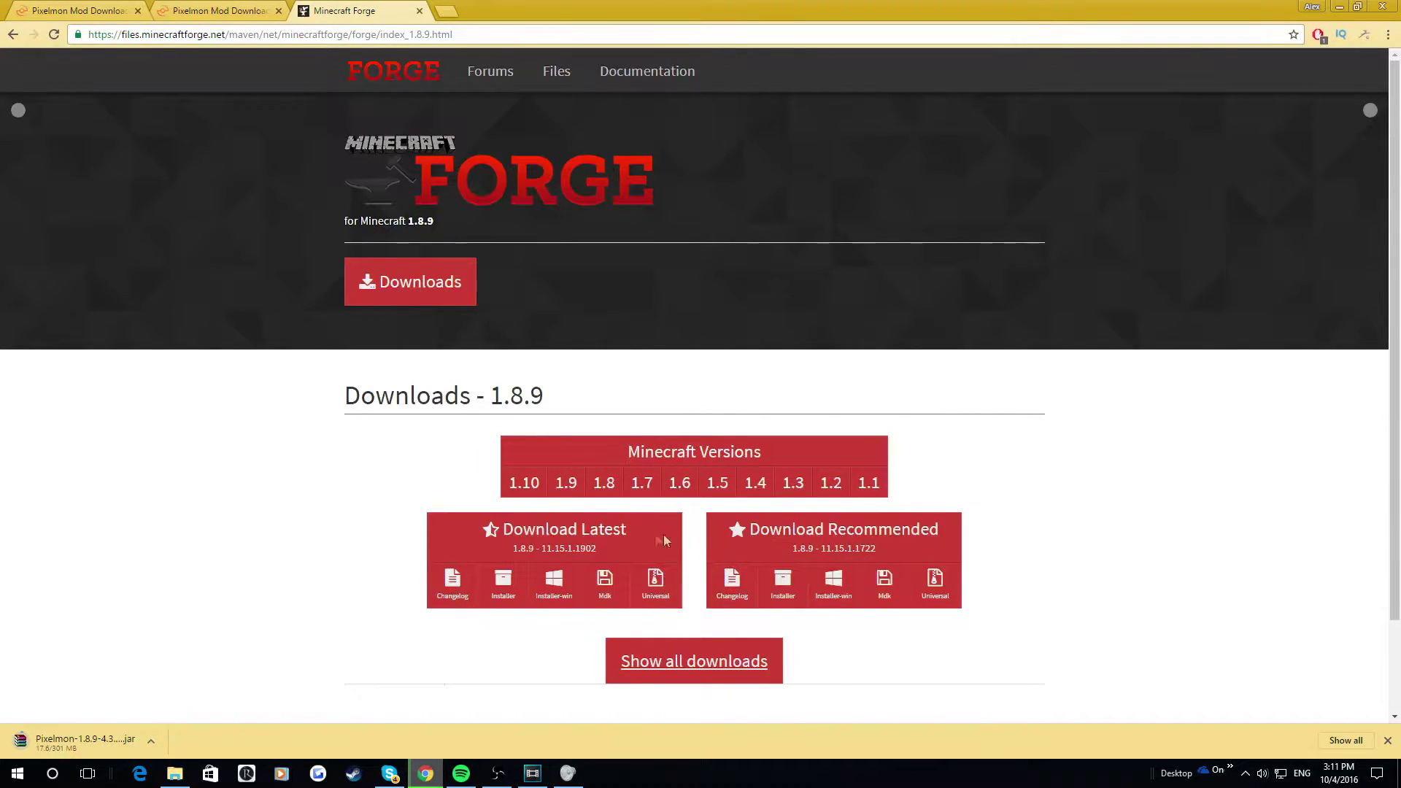
pyautogui.click(505, 584)
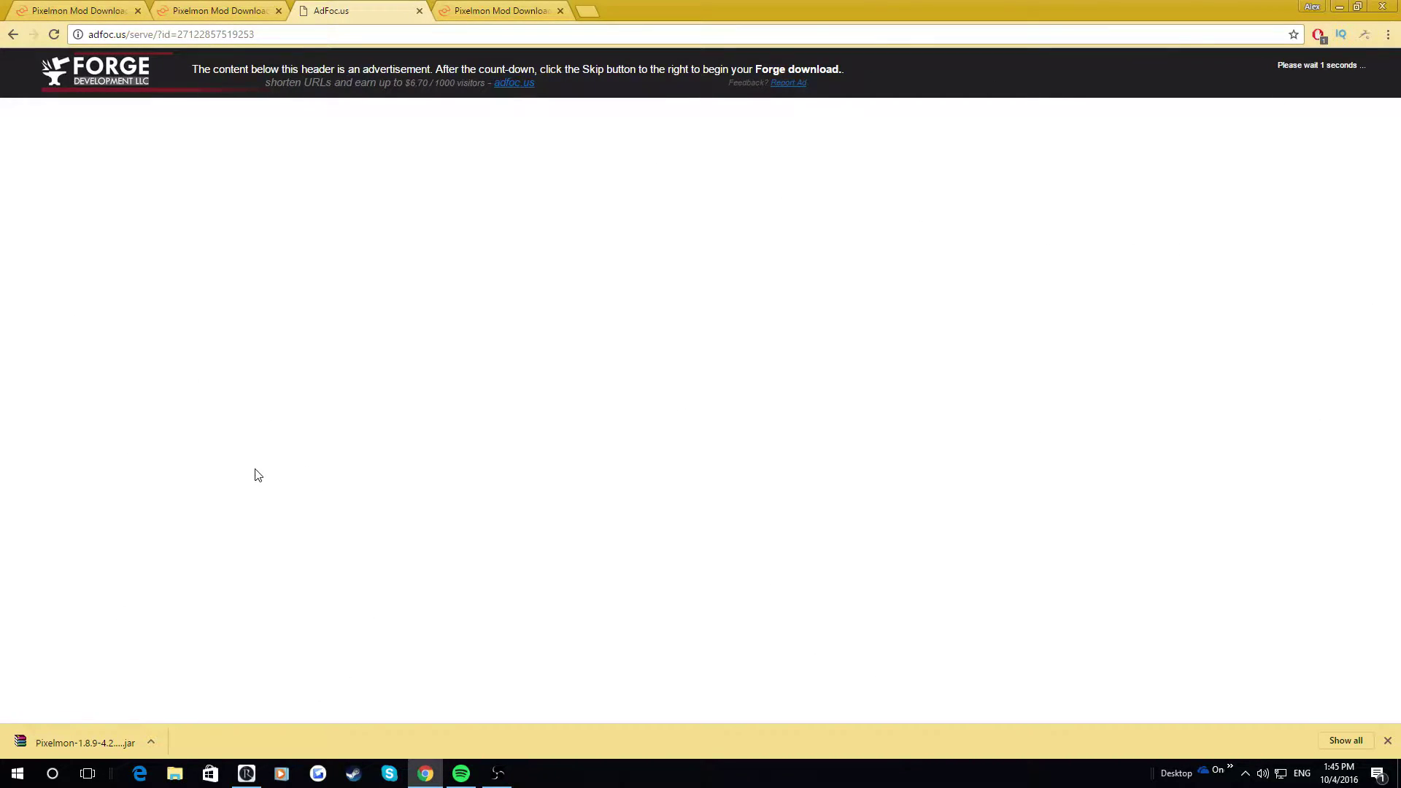
pyautogui.click(1306, 74)
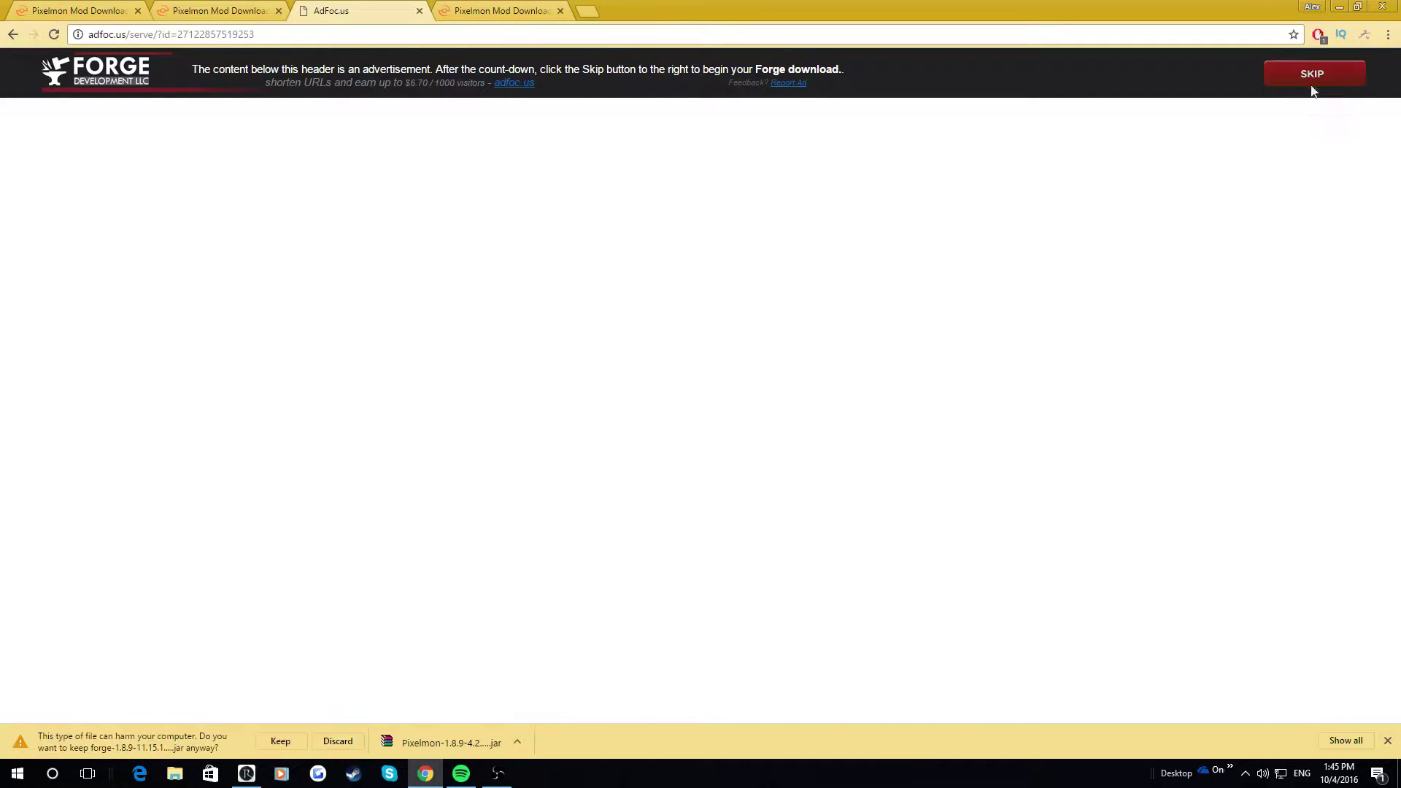
pyautogui.click(281, 741)
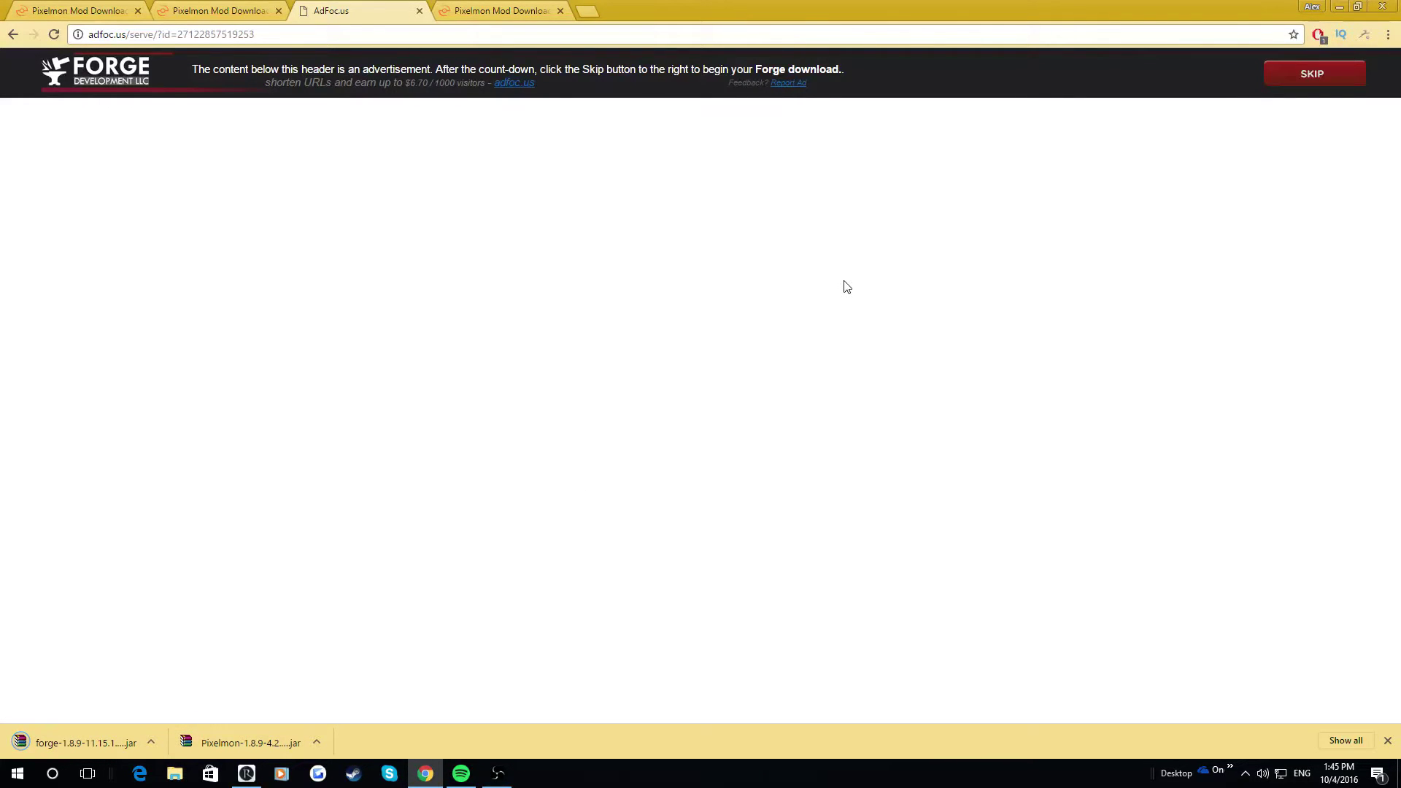
pyautogui.press('super+Right')
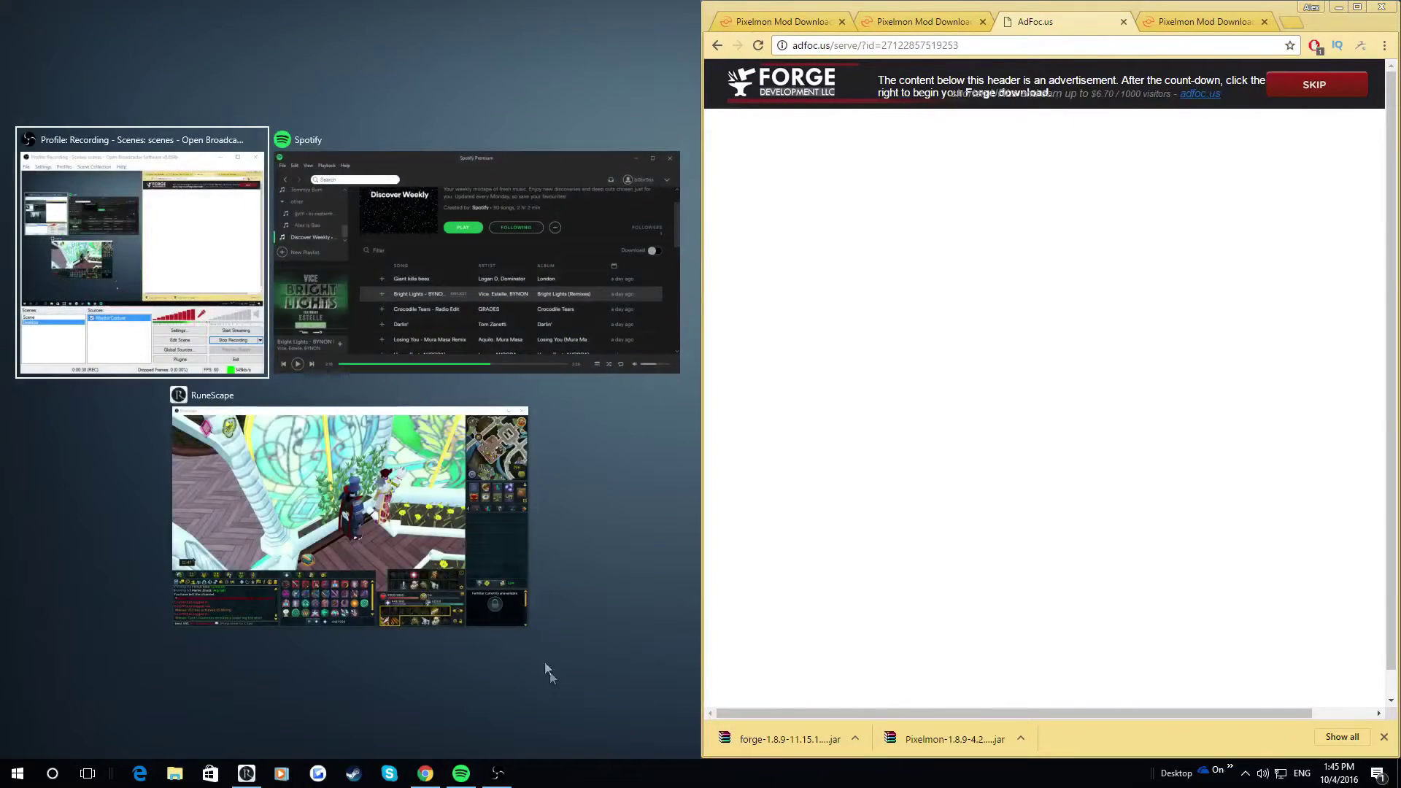
# Copy the Forge installer and Pixelmon jar from Chrome's downloads onto the desktop.
pyautogui.click(768, 712)
pyautogui.moveTo(786, 737); pyautogui.dragTo(503, 271)
pyautogui.moveTo(925, 730); pyautogui.dragTo(555, 467)
# Minimise Chrome, line both jars up beside the Minecraft shortcut, and launch Minecraft.
pyautogui.click(1339, 9)
pyautogui.moveTo(520, 281); pyautogui.dragTo(632, 281)
pyautogui.moveTo(536, 330); pyautogui.dragTo(646, 332)
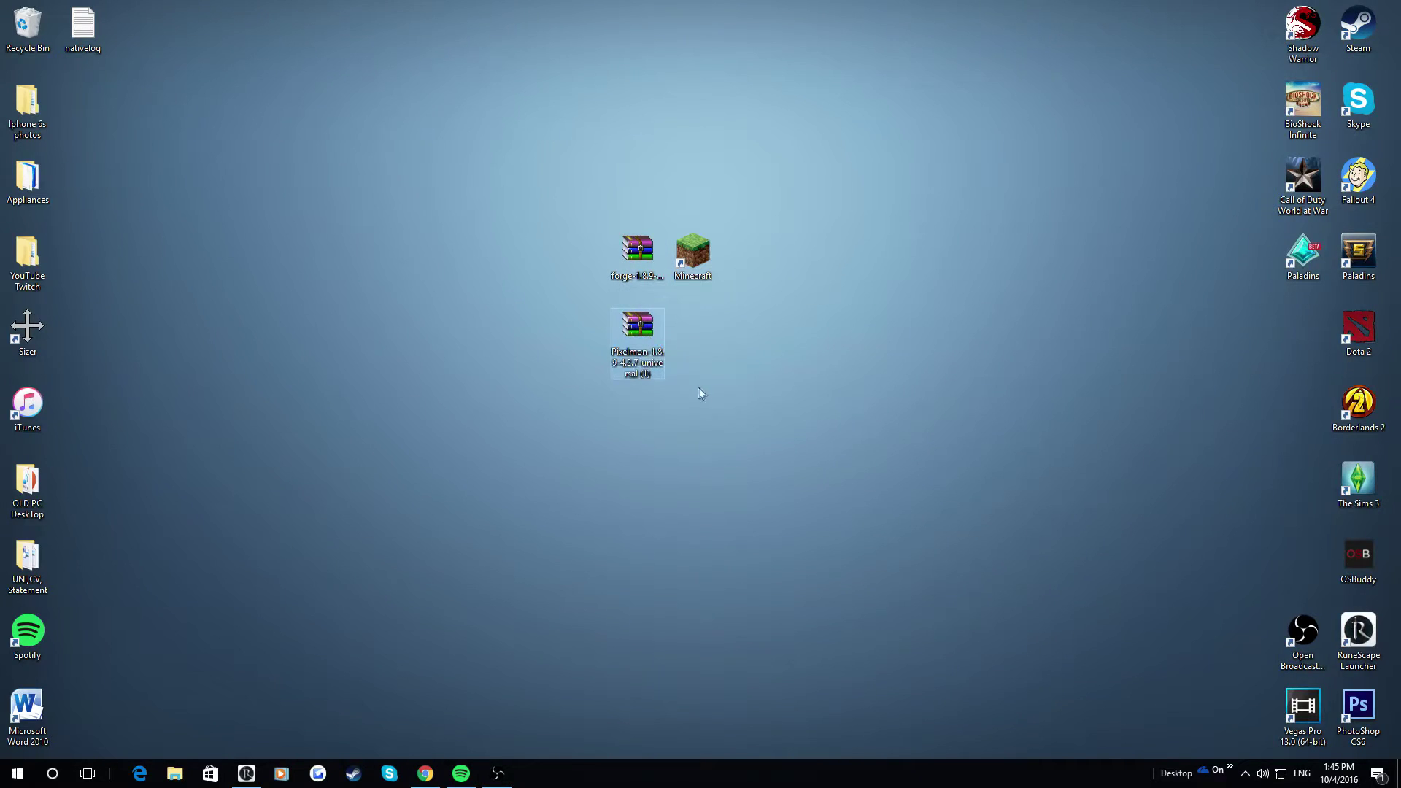
pyautogui.doubleClick(689, 260)
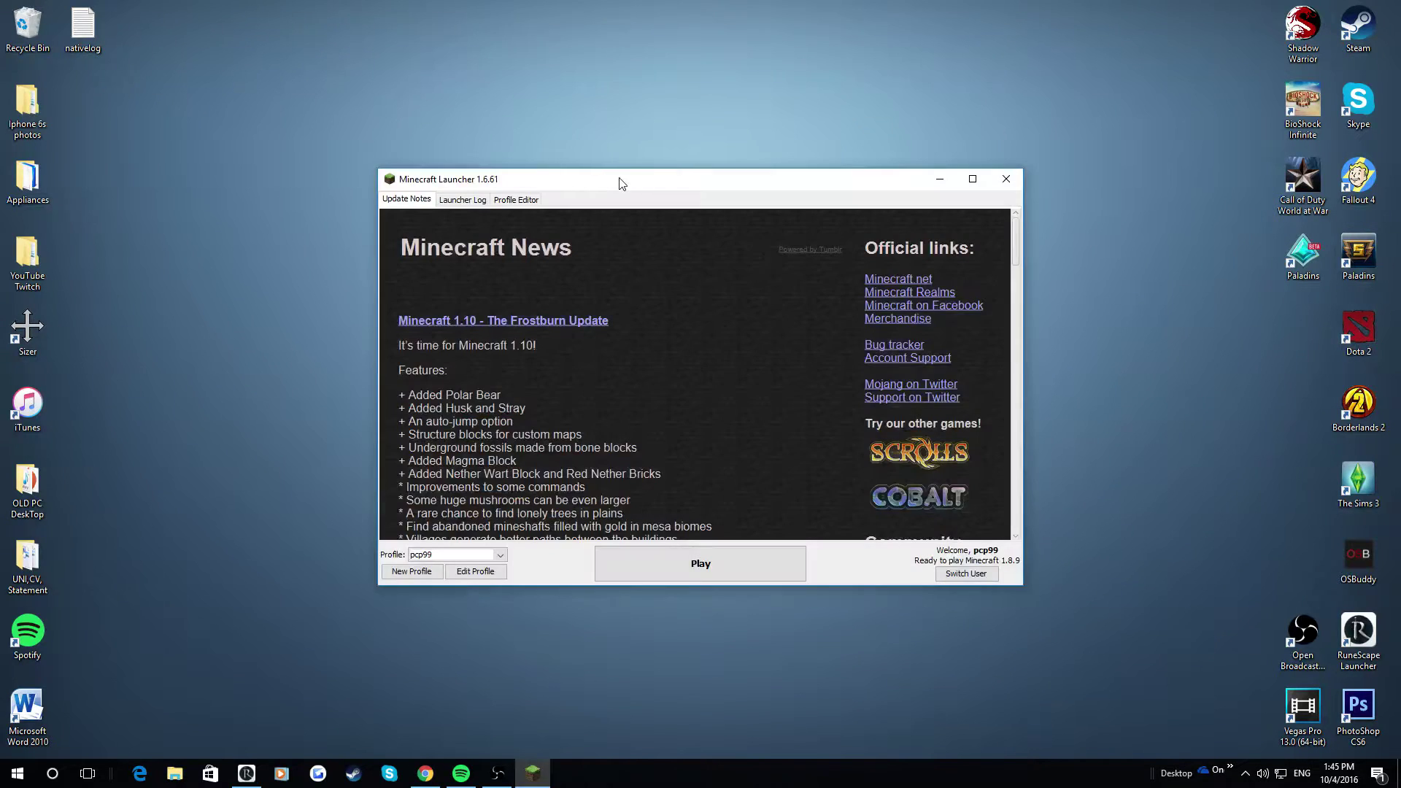
# Move the launcher aside to check the Forge and Pixelmon file names, then recentre it.
pyautogui.moveTo(609, 175); pyautogui.dragTo(973, 122)
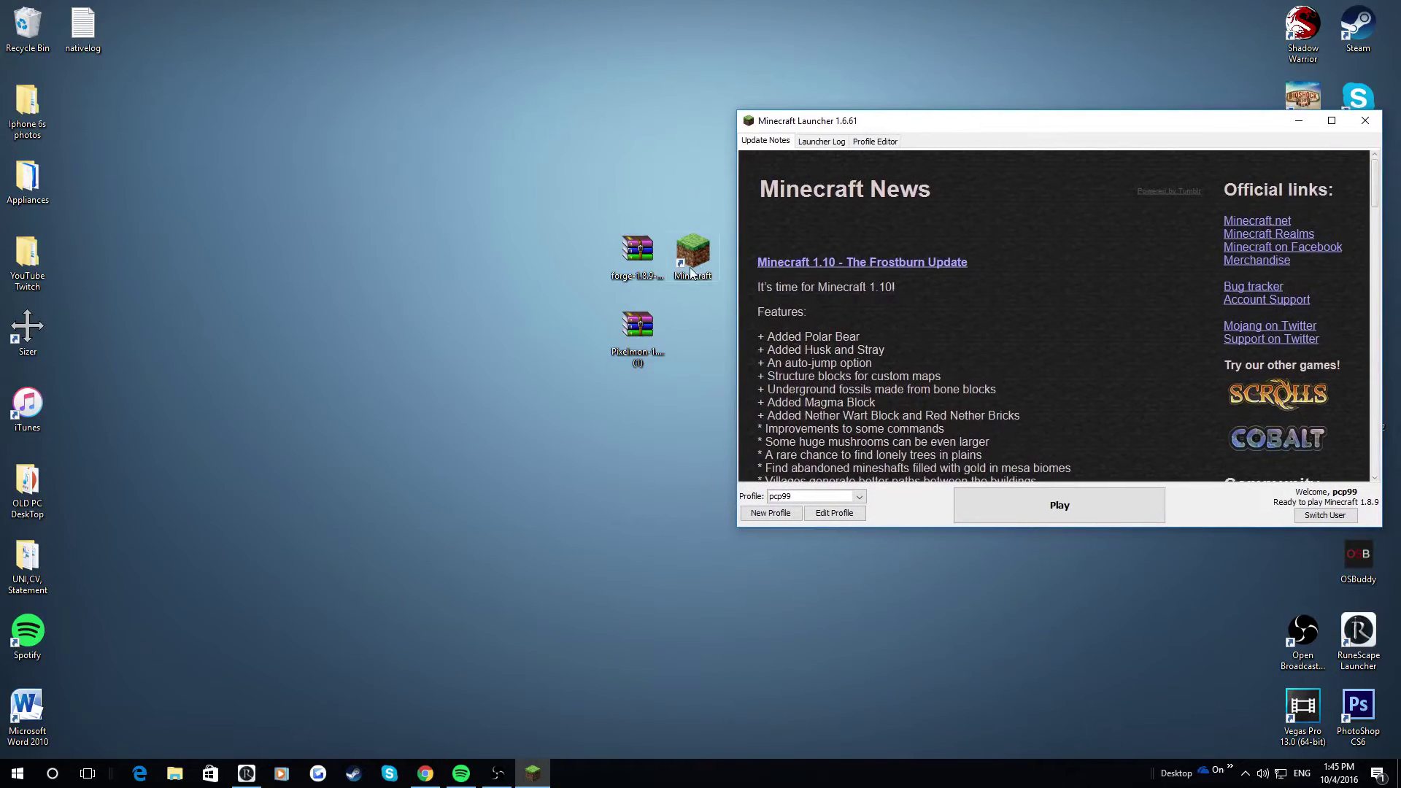
pyautogui.click(637, 273)
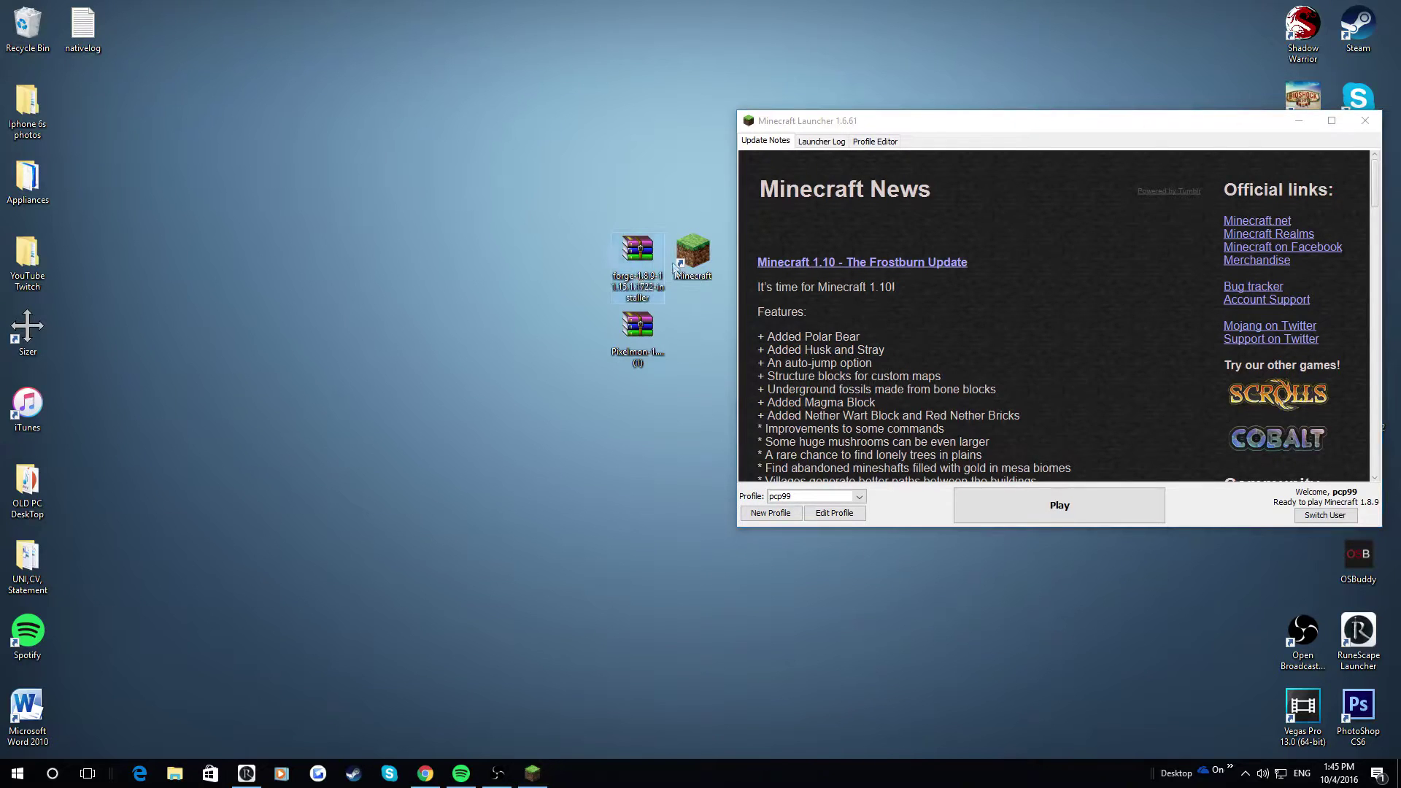
pyautogui.click(648, 334)
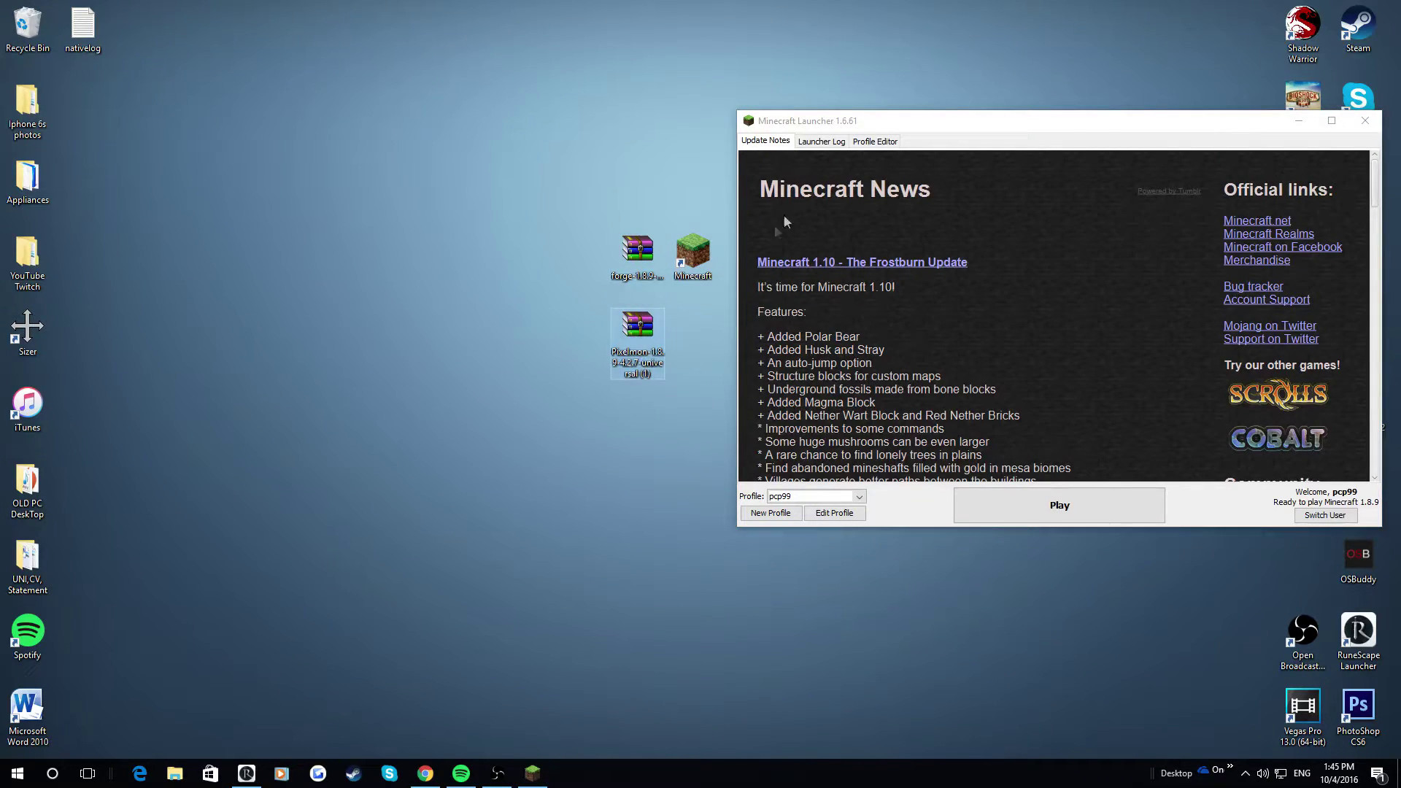
pyautogui.moveTo(817, 121); pyautogui.dragTo(457, 130)
# Save the profile with release 1.8.9, play it once, then close the game.
pyautogui.click(467, 523)
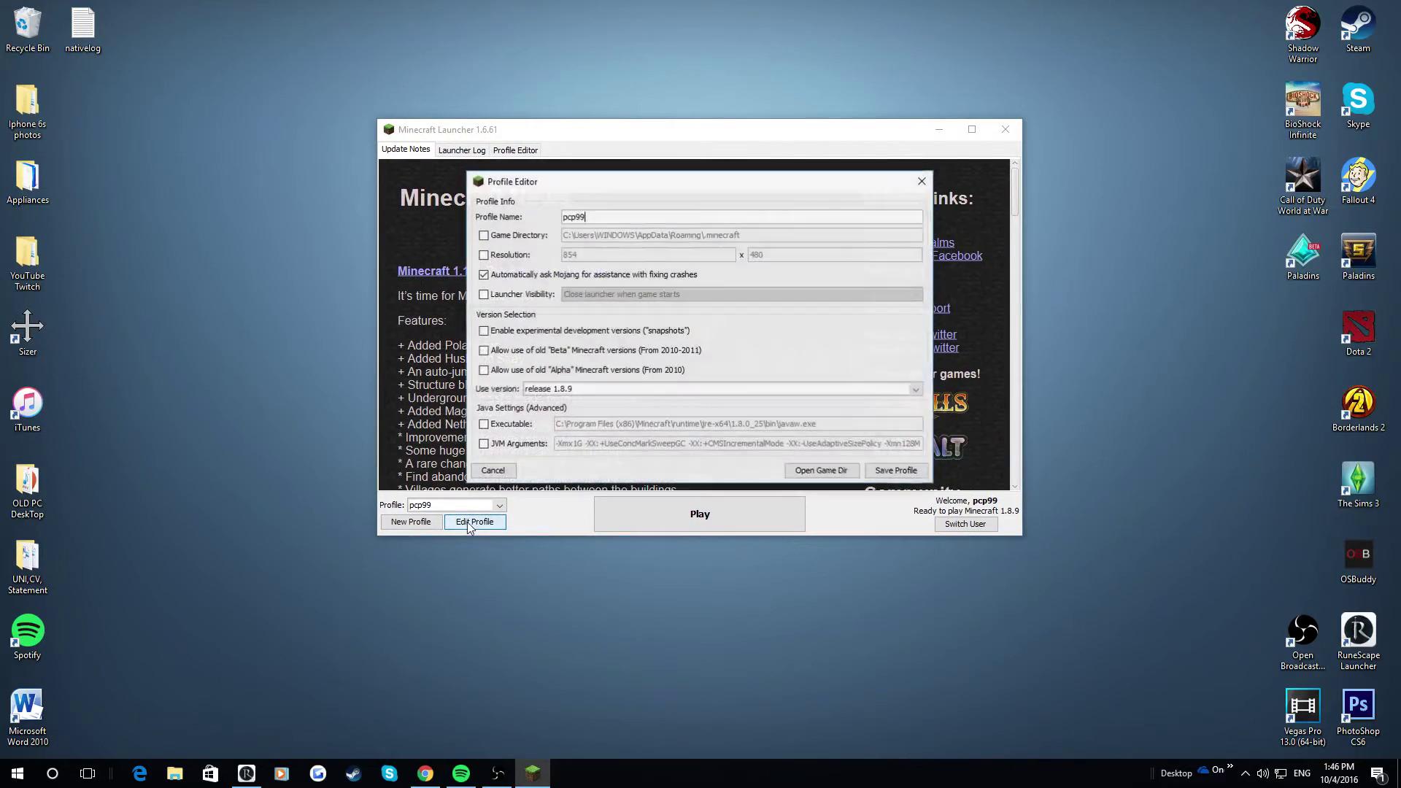
pyautogui.click(557, 392)
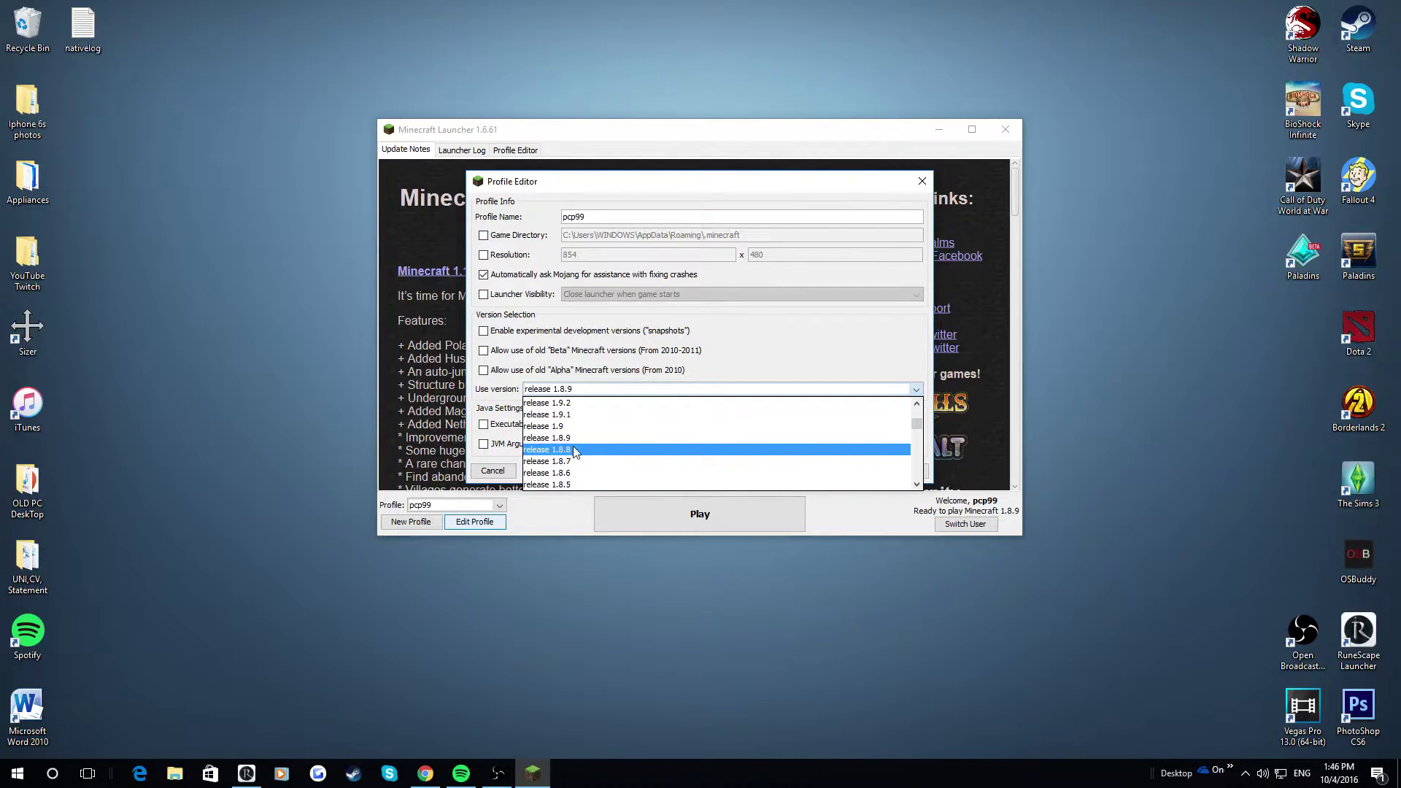
pyautogui.click(588, 448)
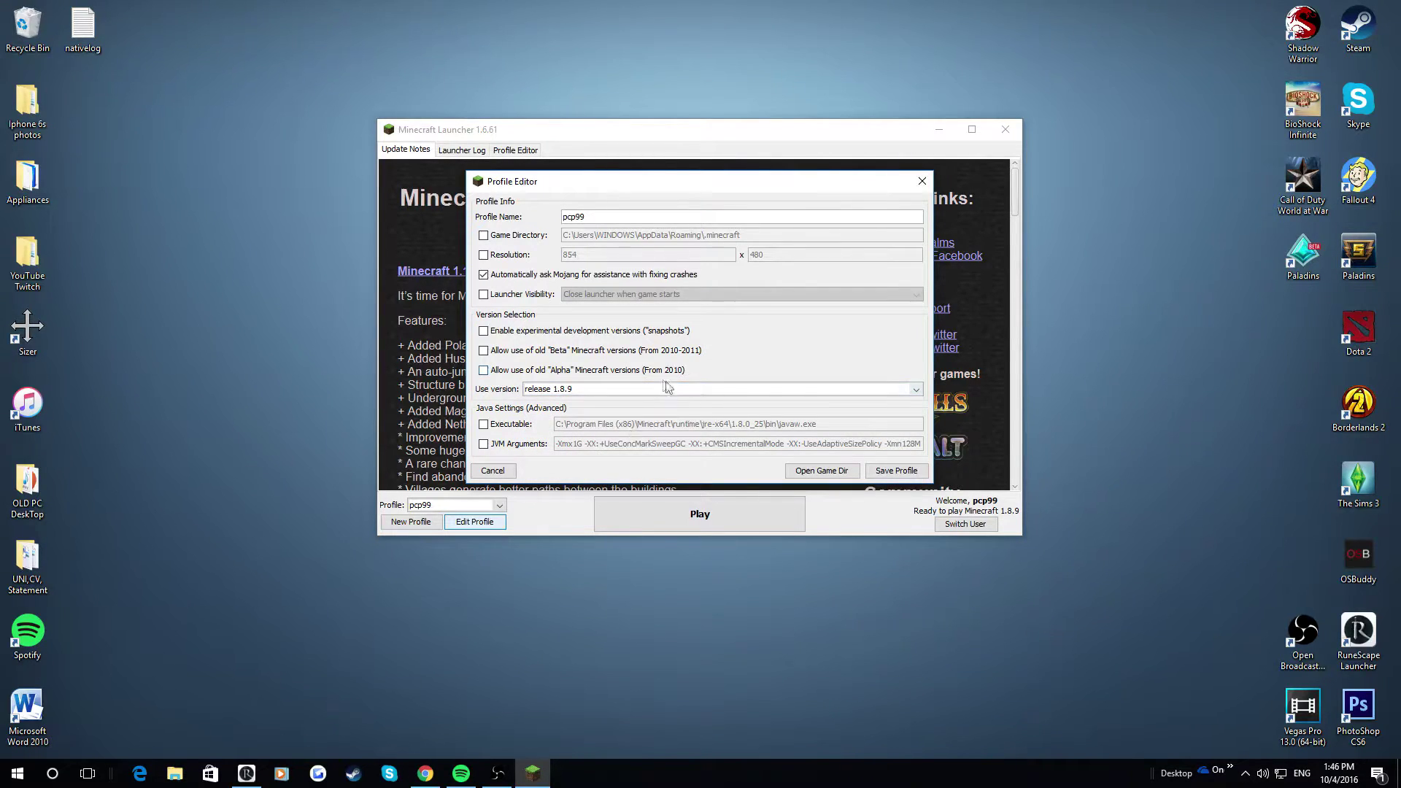
pyautogui.click(564, 391)
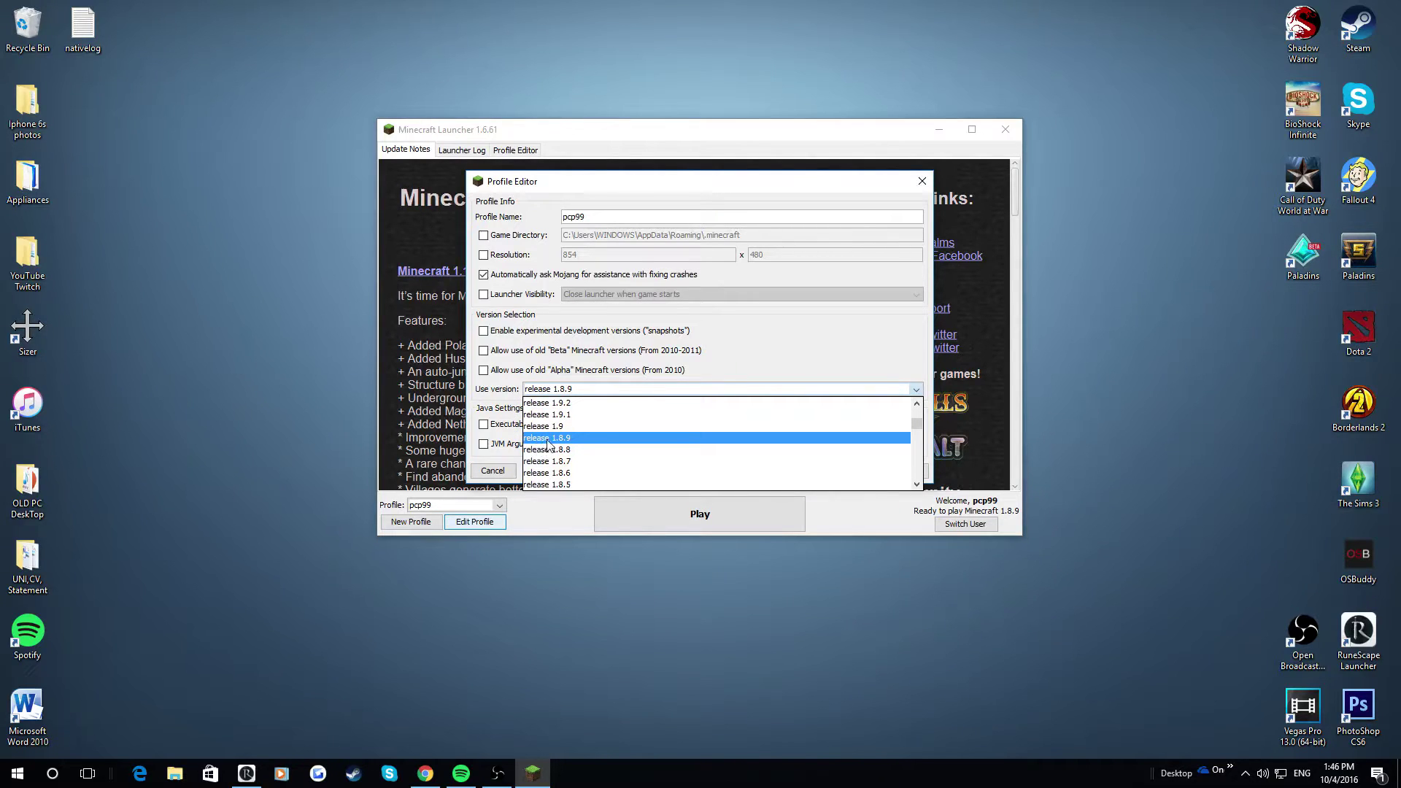
pyautogui.click(538, 440)
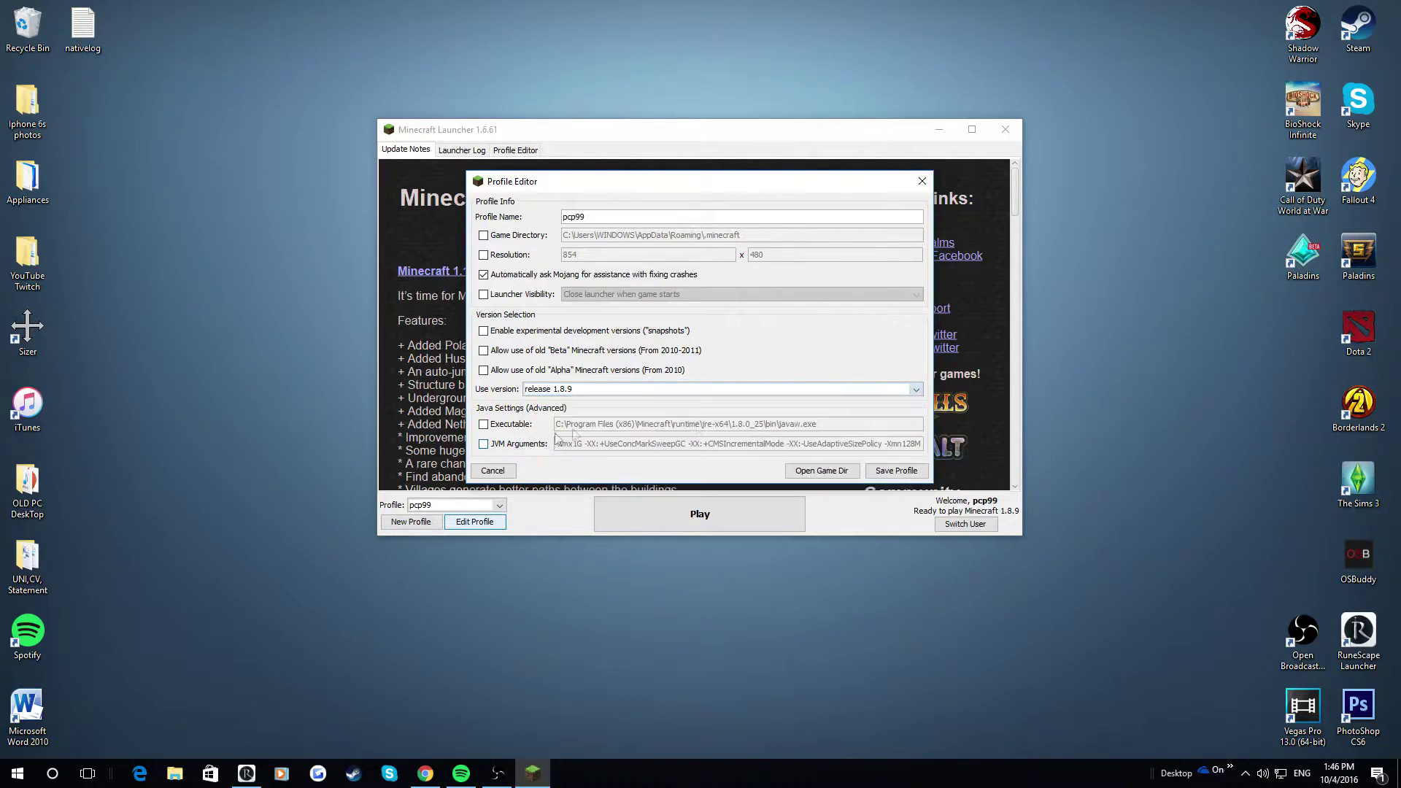
pyautogui.click(913, 471)
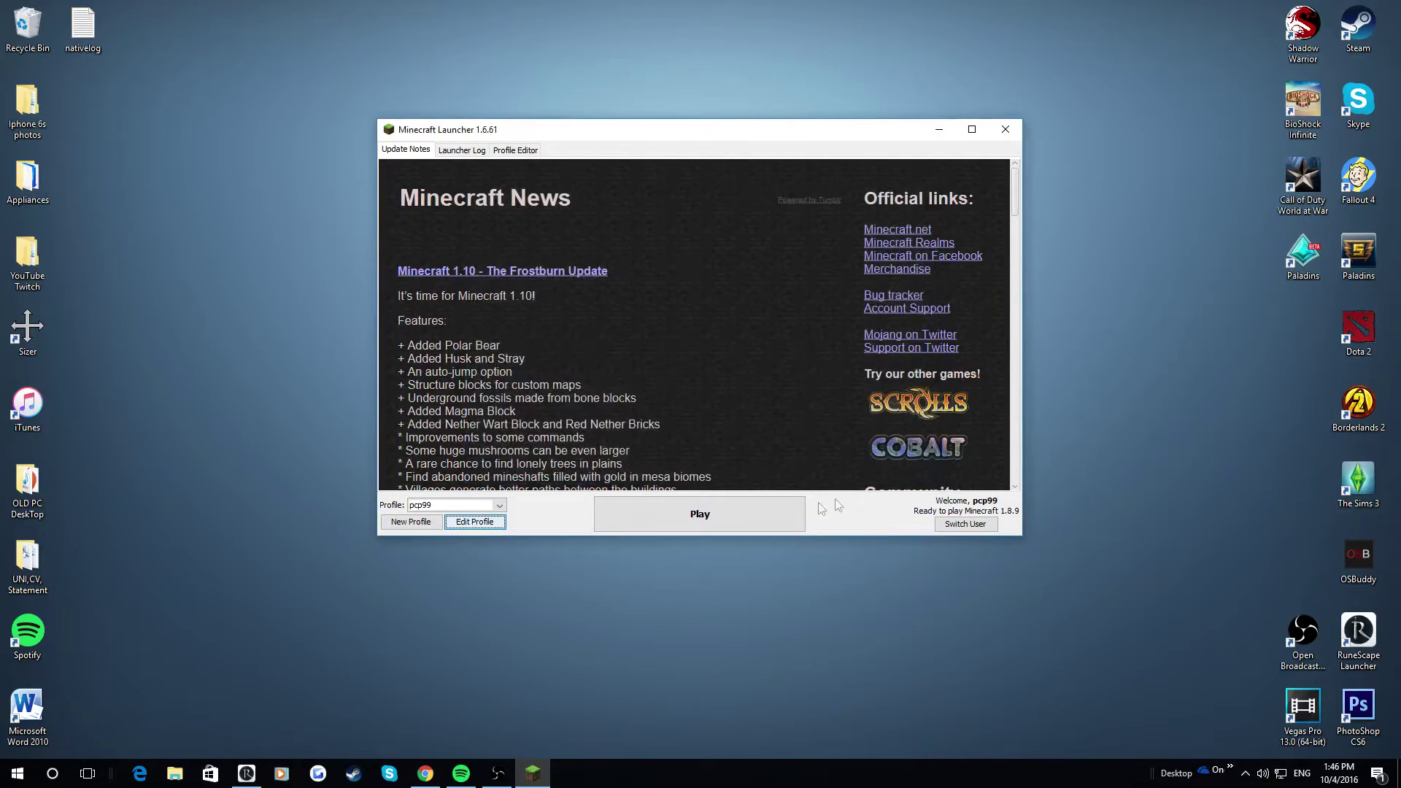
pyautogui.click(722, 522)
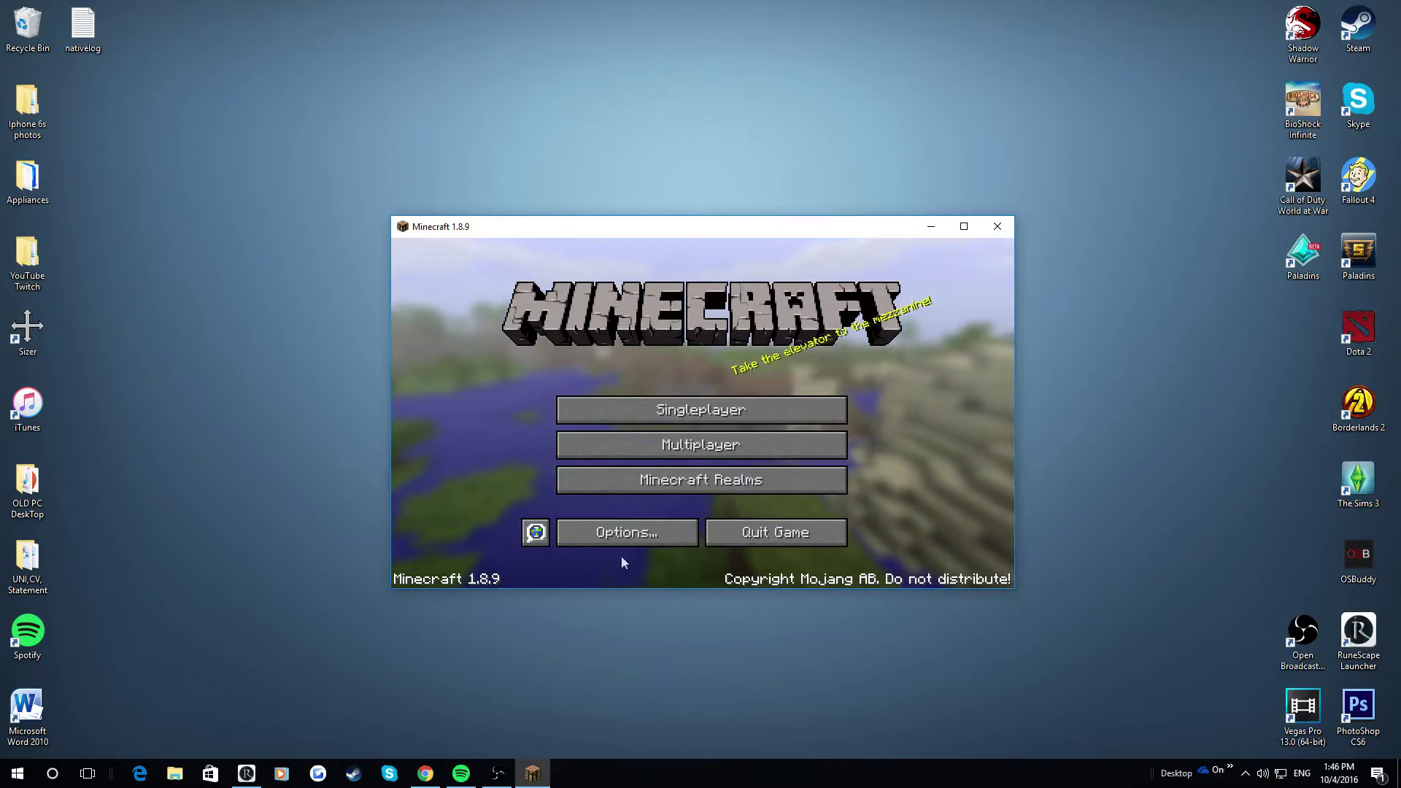
pyautogui.click(1010, 225)
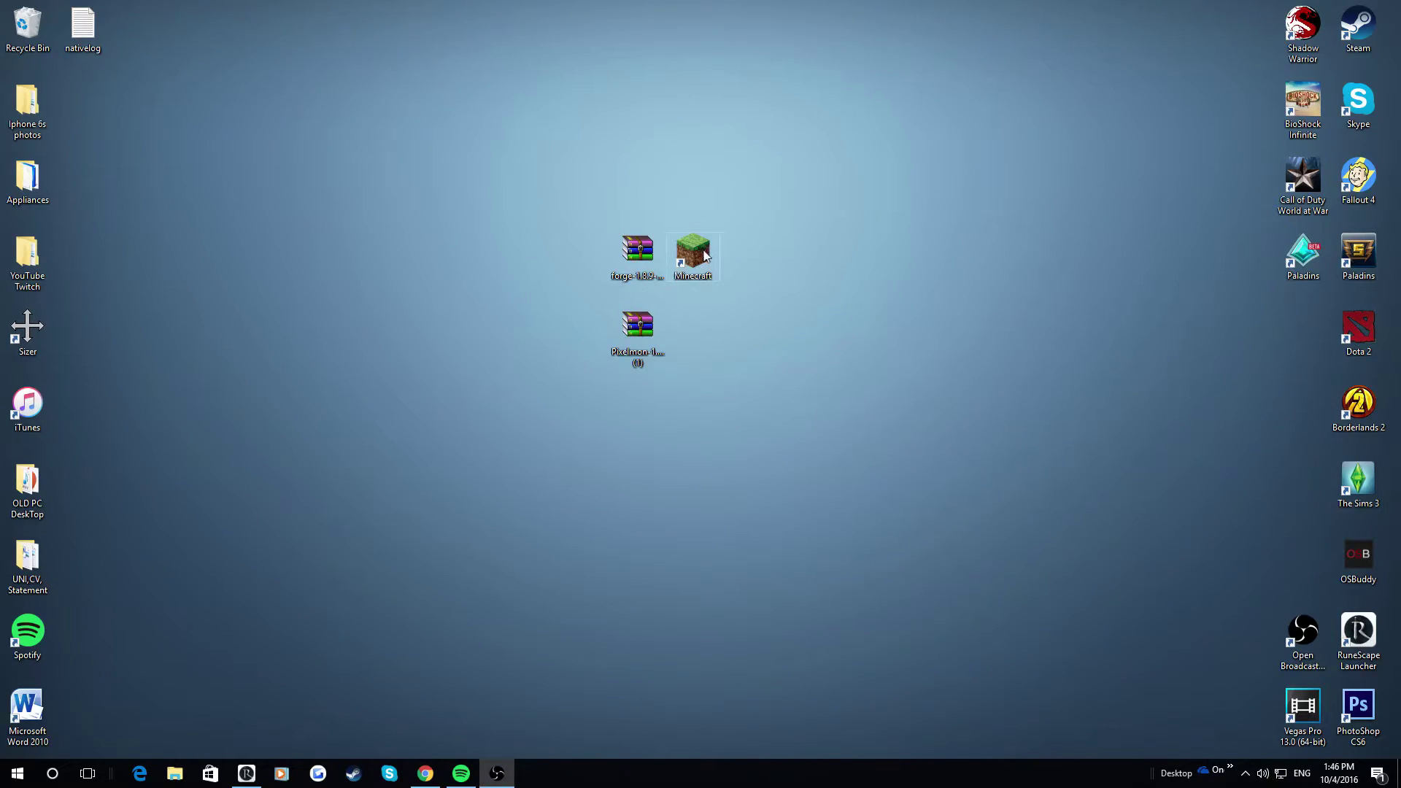
# Open the Forge installer jar with Java(TM) Platform SE binary, then close it without installing.
pyautogui.moveTo(861, 269); pyautogui.dragTo(859, 267)
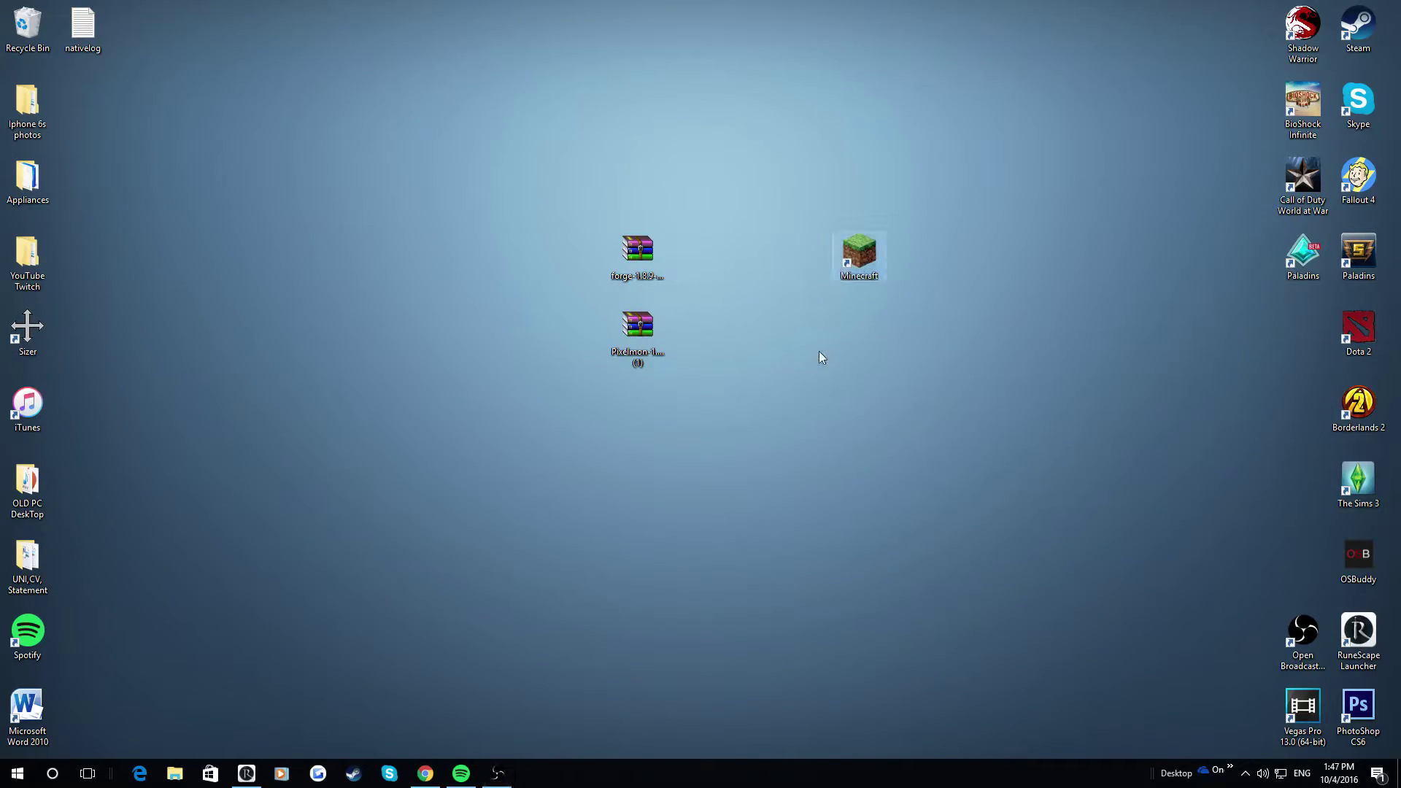
pyautogui.click(635, 255)
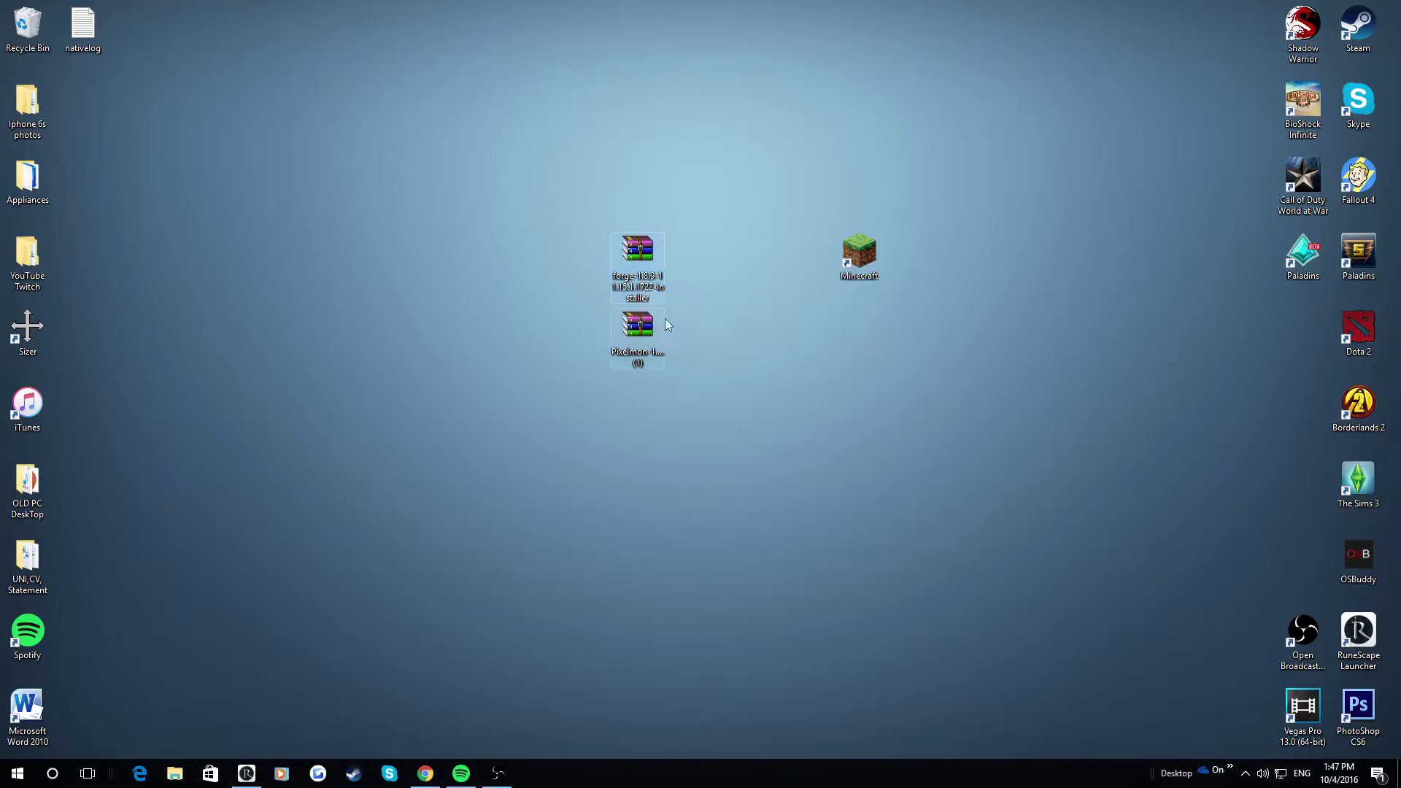
pyautogui.doubleClick(643, 285)
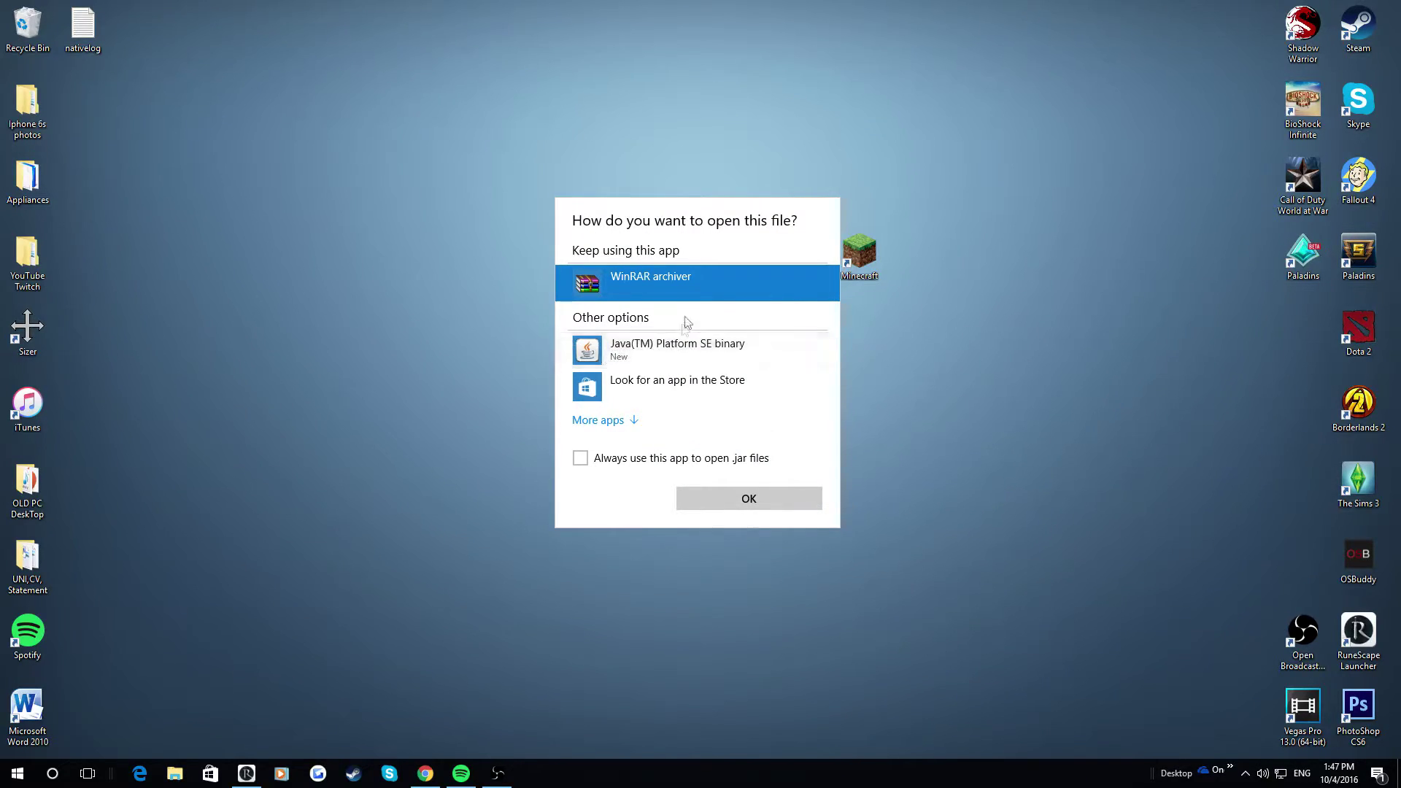
pyautogui.click(672, 343)
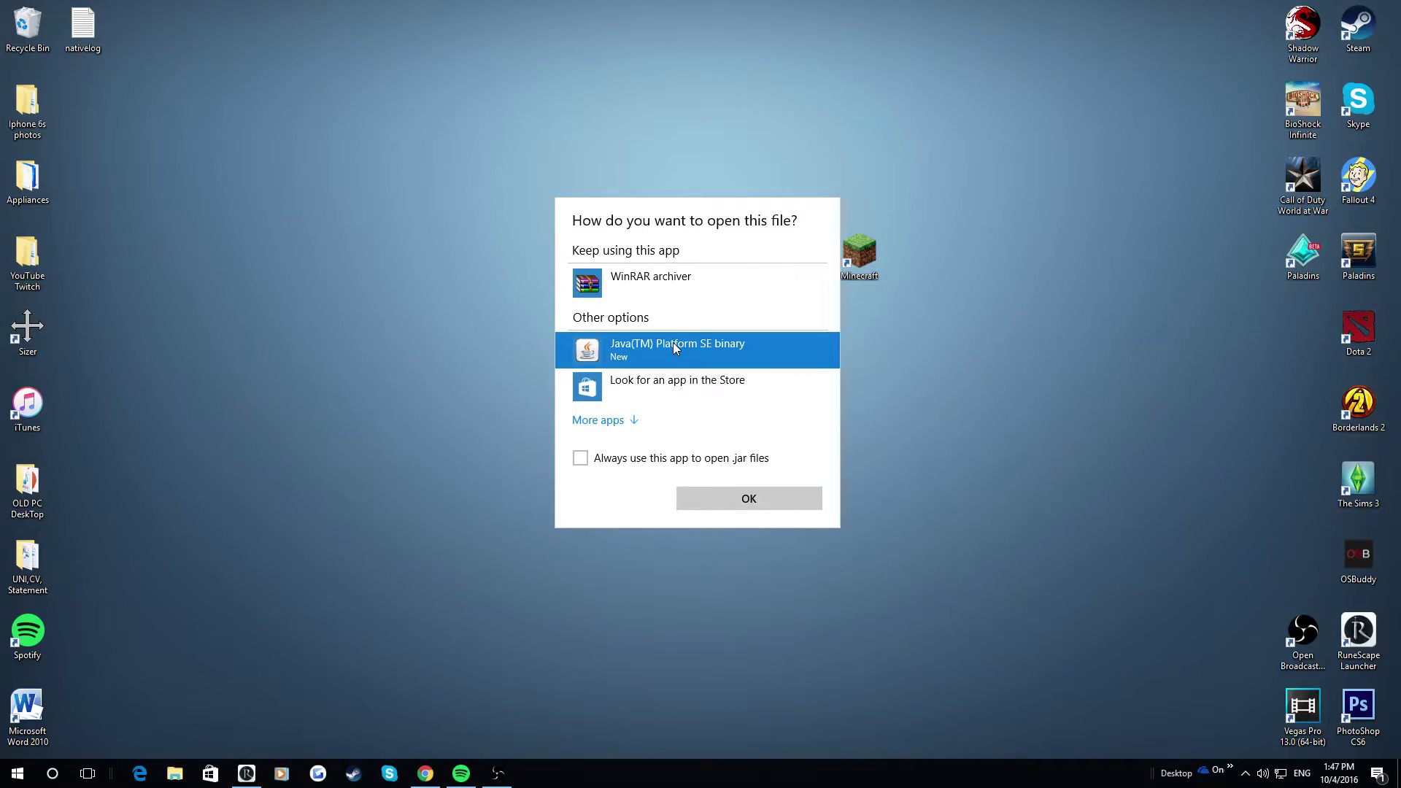
pyautogui.click(742, 502)
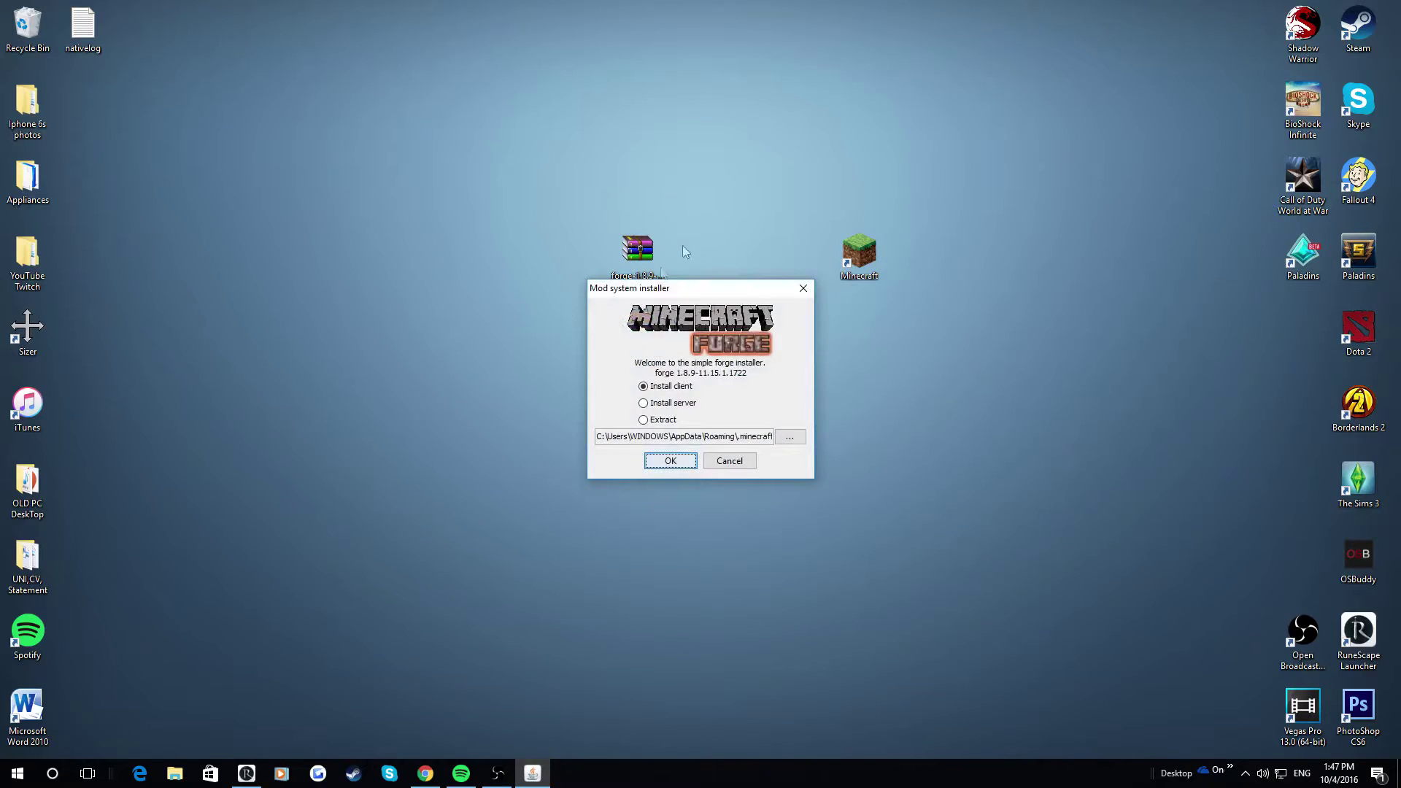
pyautogui.click(791, 284)
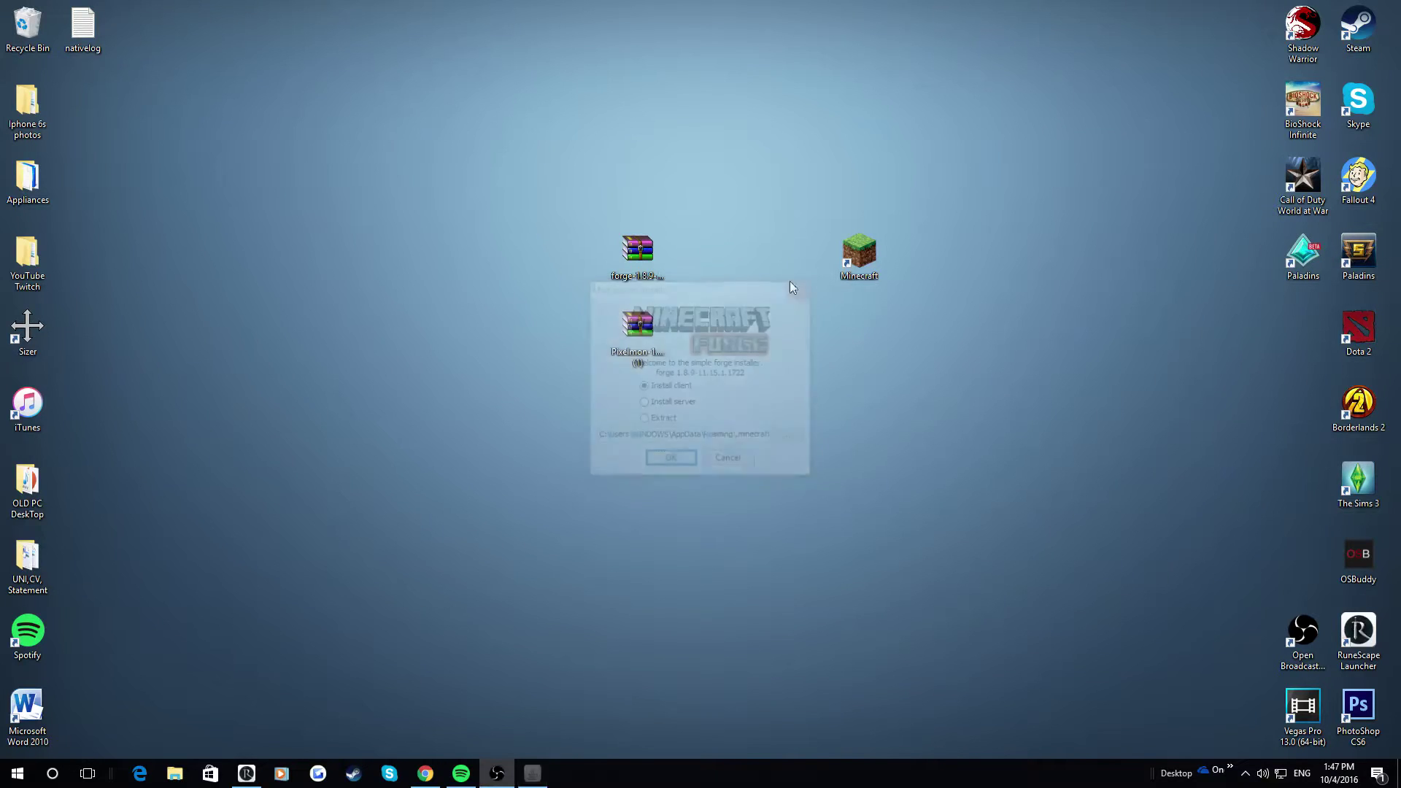
pyautogui.rightClick(648, 256)
# Install the Forge 1.8.9-11.15.1.1722 client via Java and place the Minecraft shortcut beside it.
pyautogui.moveTo(689, 381)
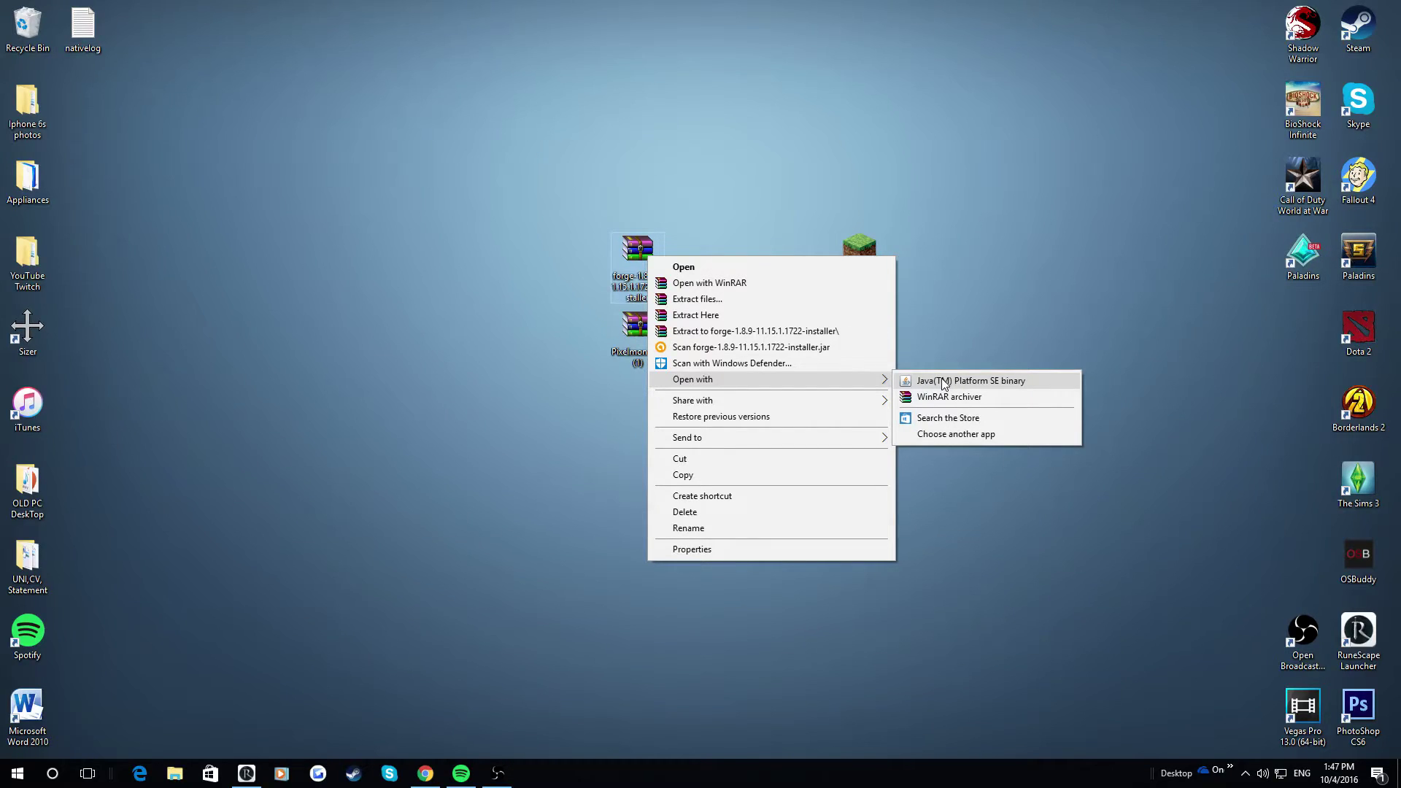
pyautogui.click(943, 382)
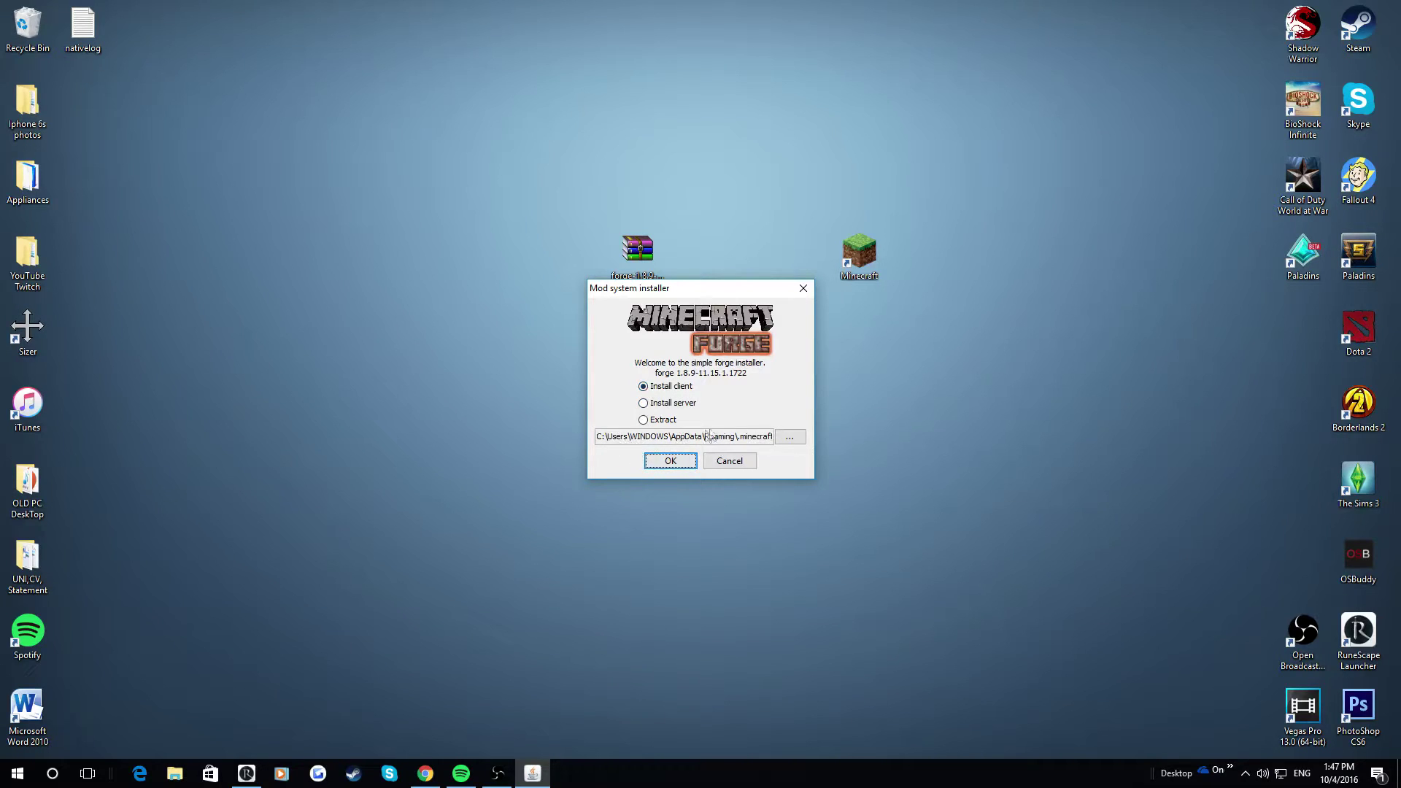
pyautogui.click(665, 465)
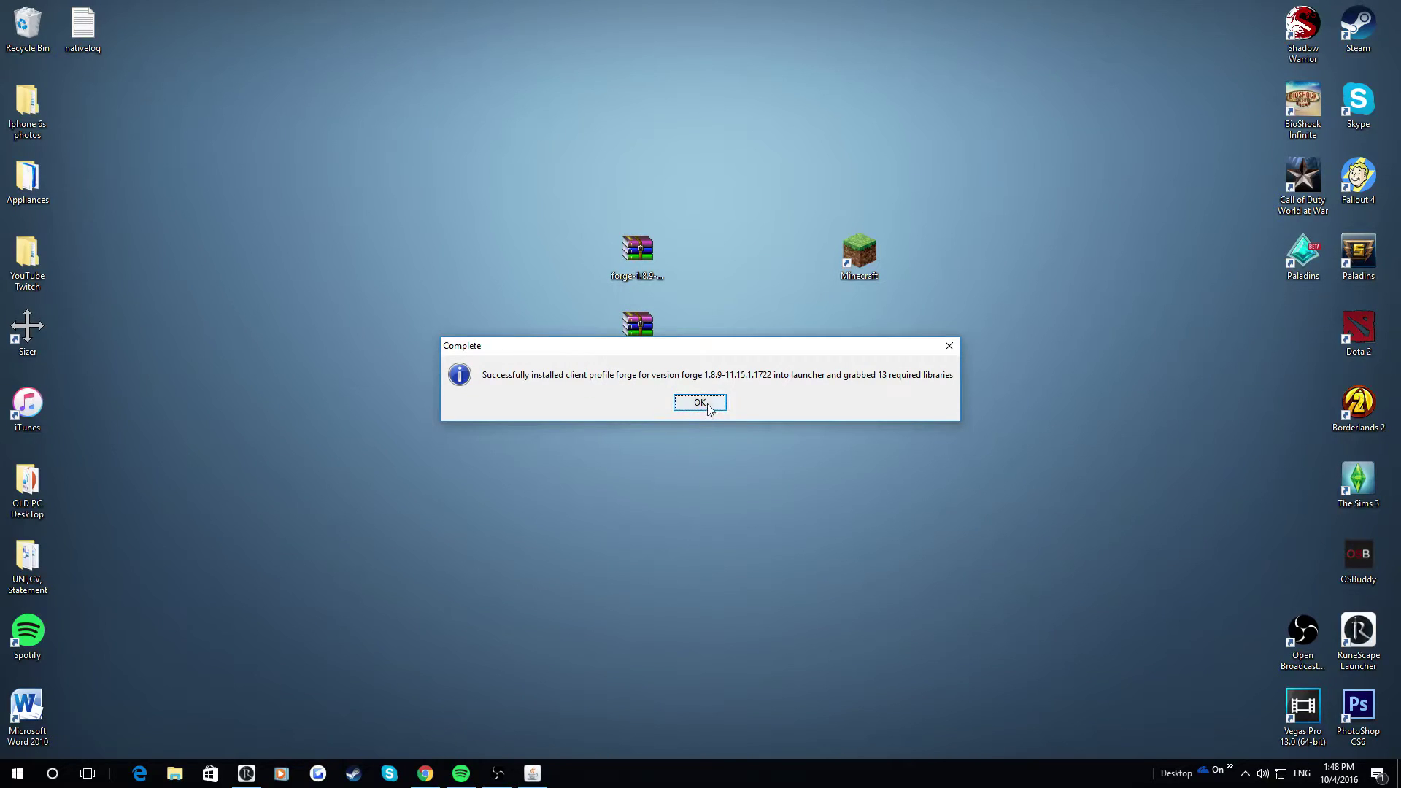
pyautogui.click(706, 406)
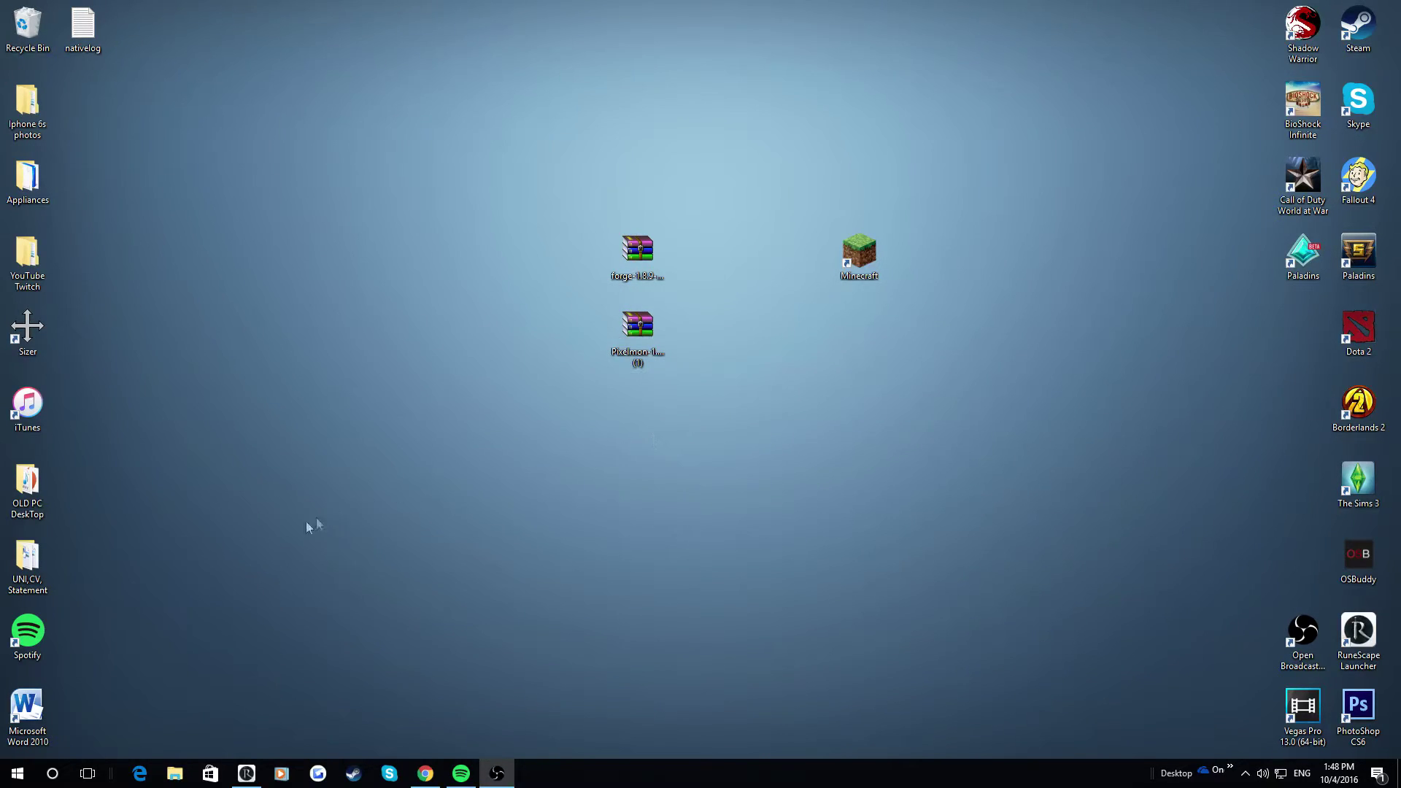
pyautogui.moveTo(873, 267); pyautogui.dragTo(705, 268)
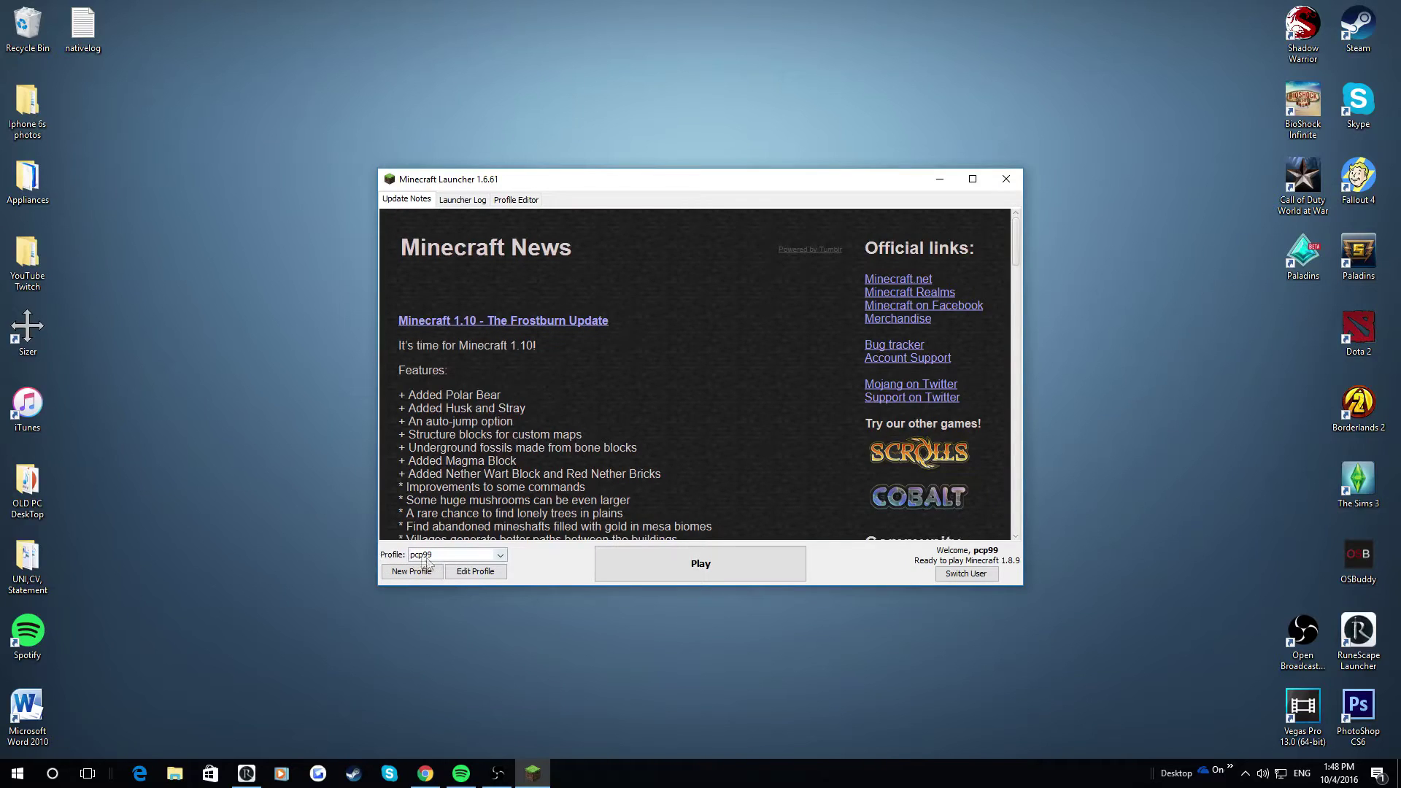
# Launch Minecraft with the forge profile, reaching the title screen with 3 mods, then close it.
pyautogui.click(429, 556)
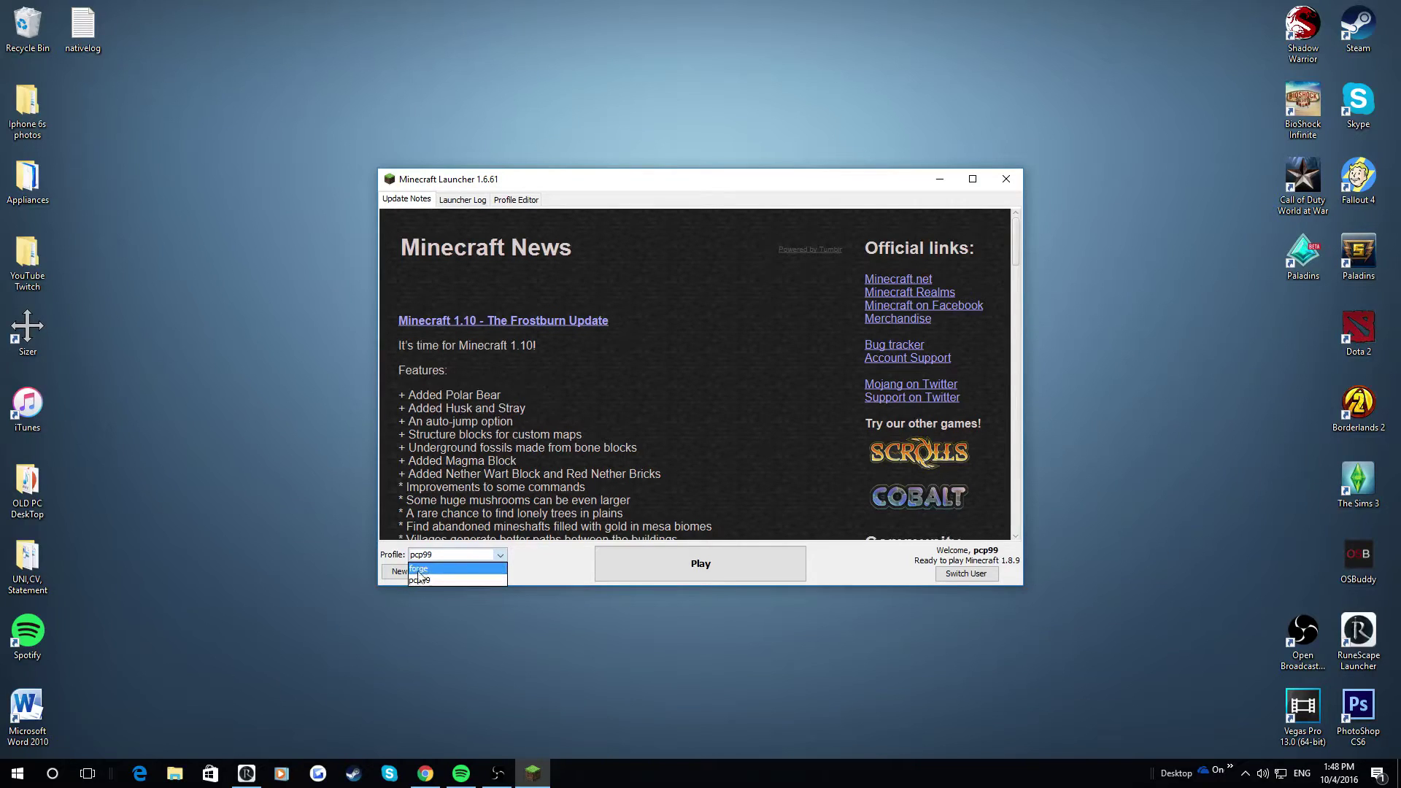
pyautogui.click(419, 570)
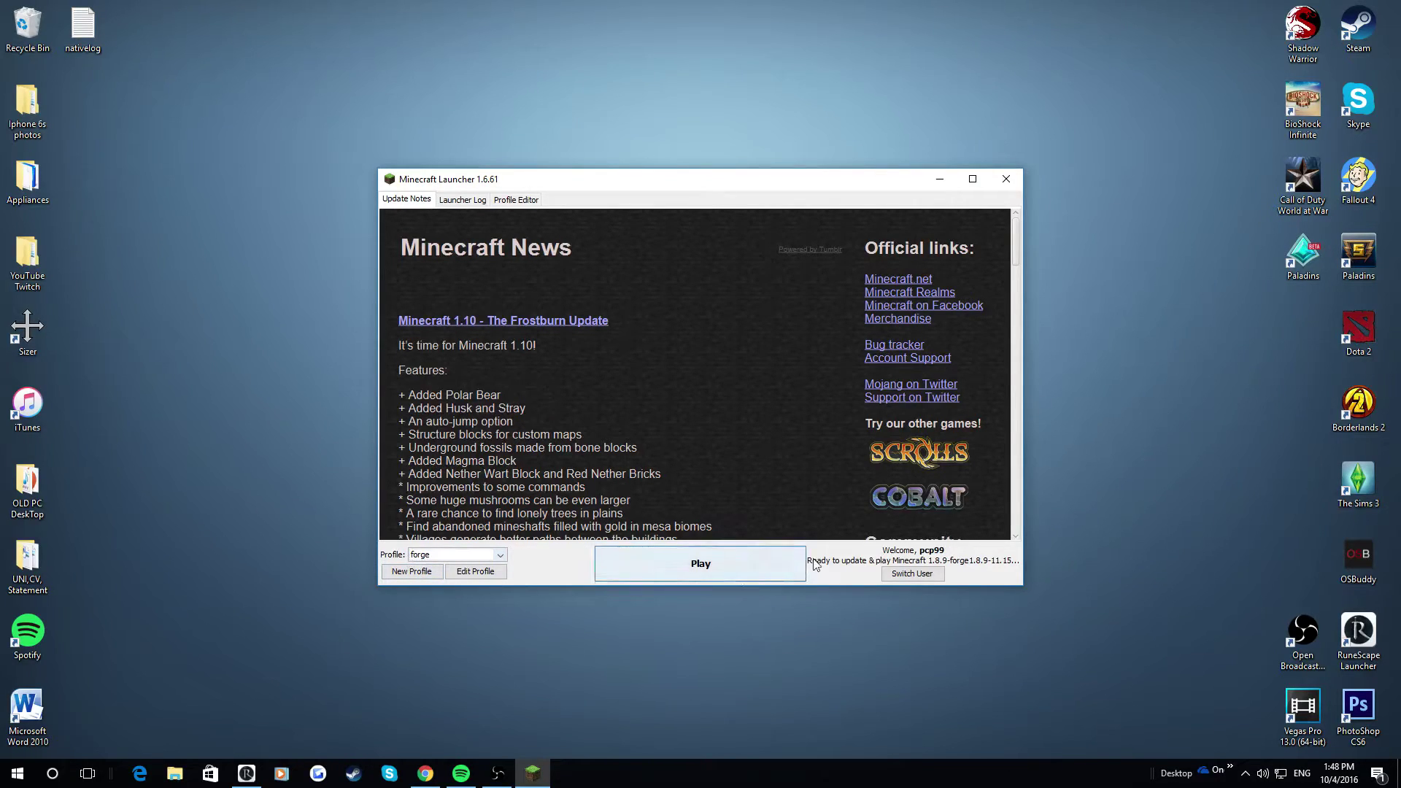
pyautogui.click(768, 562)
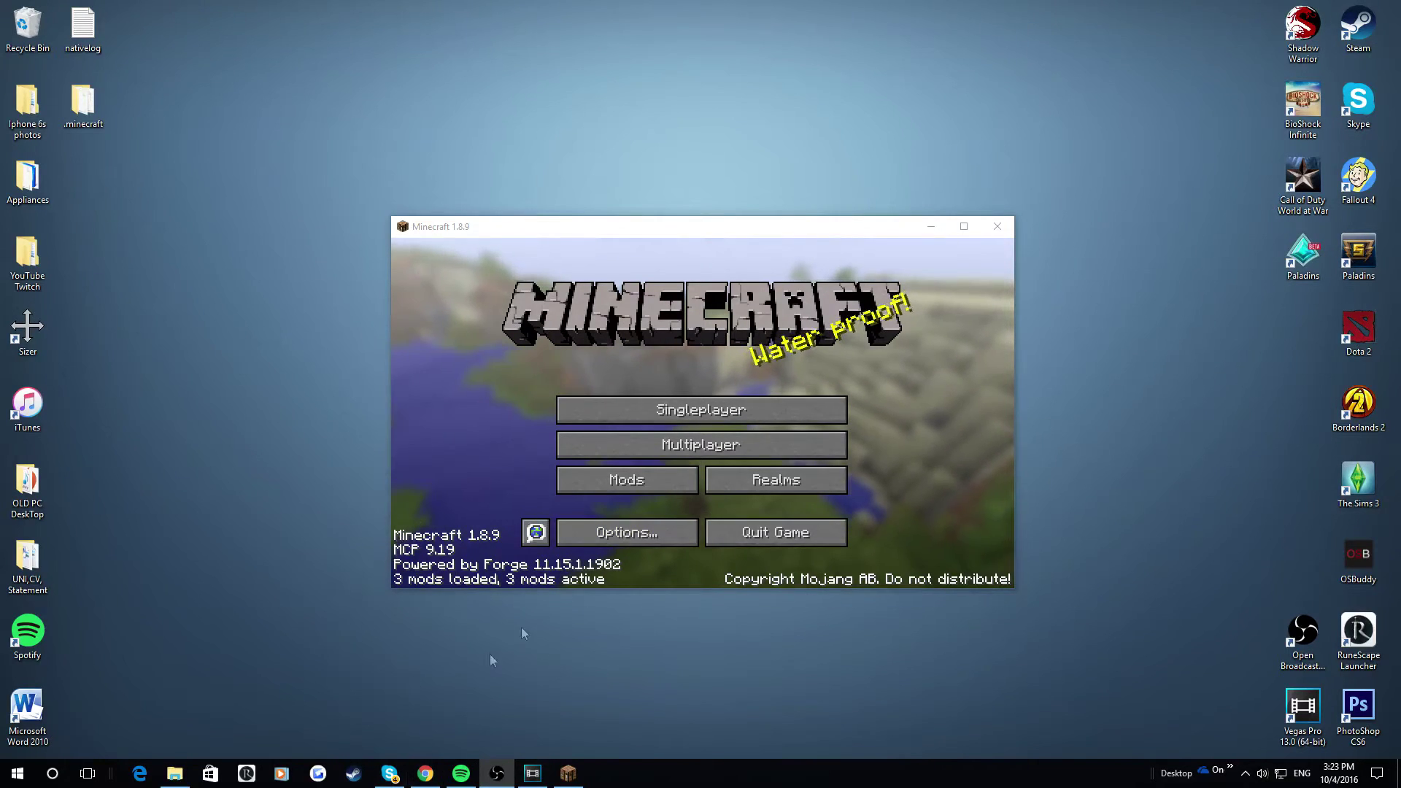
pyautogui.click(998, 227)
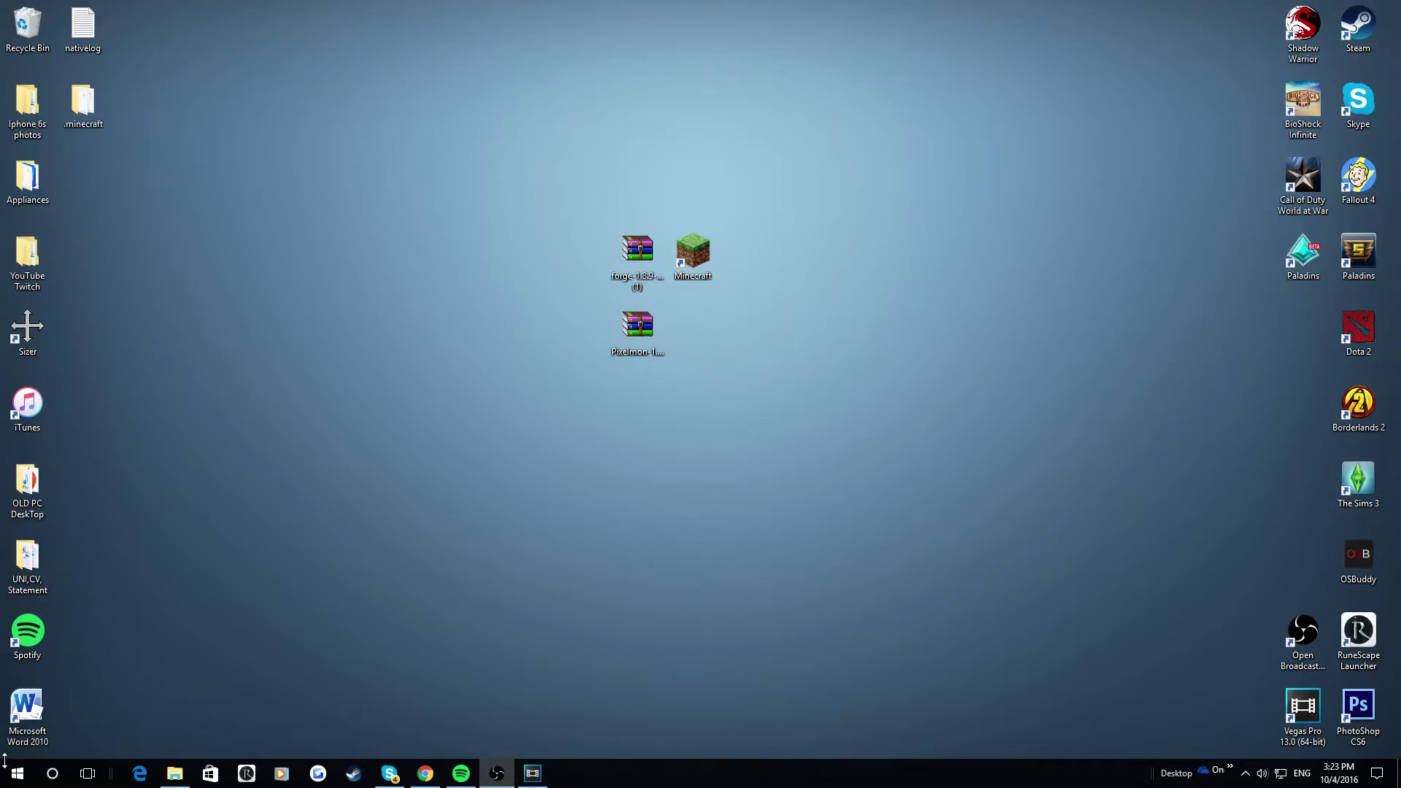
# Search %appdata% from Start and open the Roaming folder, moving its window left.
pyautogui.click(22, 779)
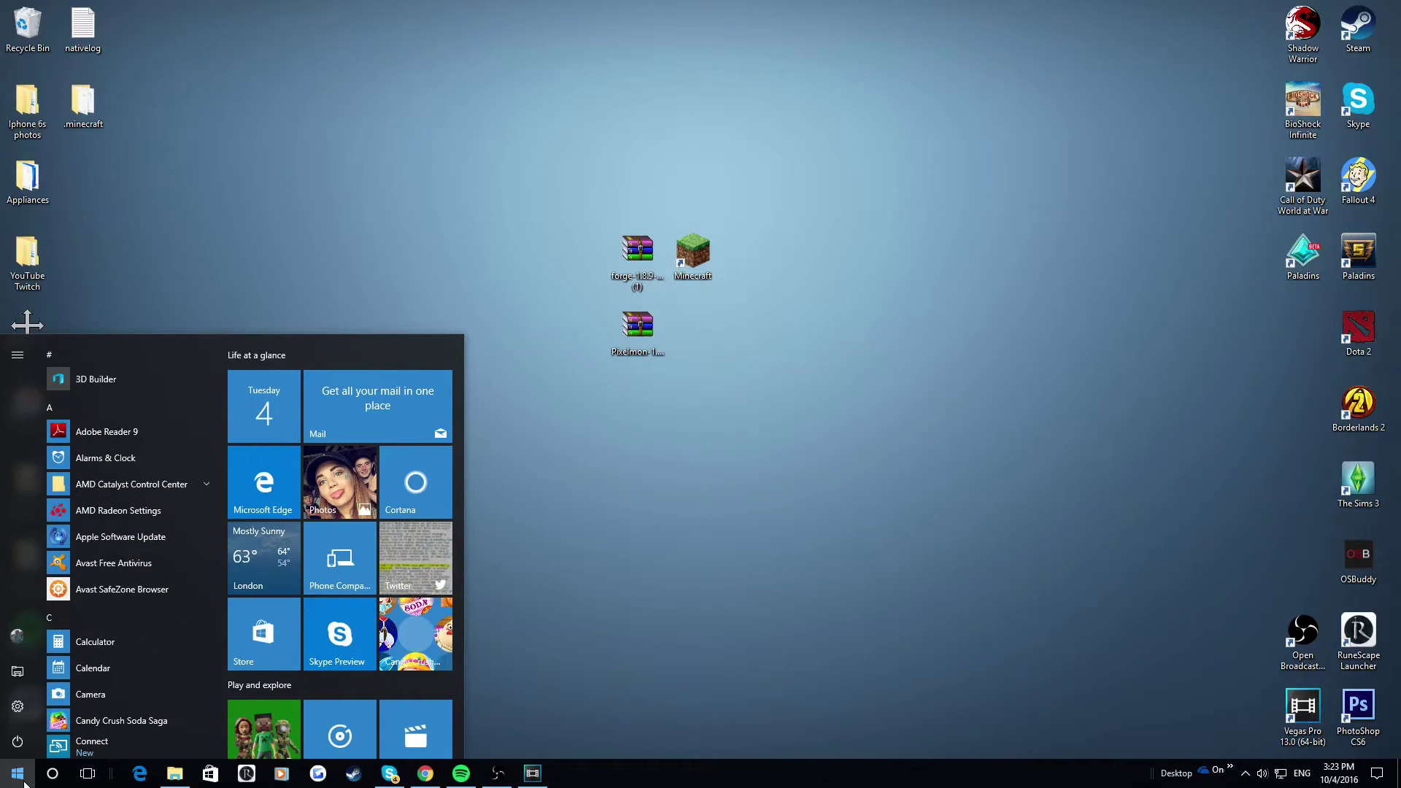
pyautogui.write('%ap')
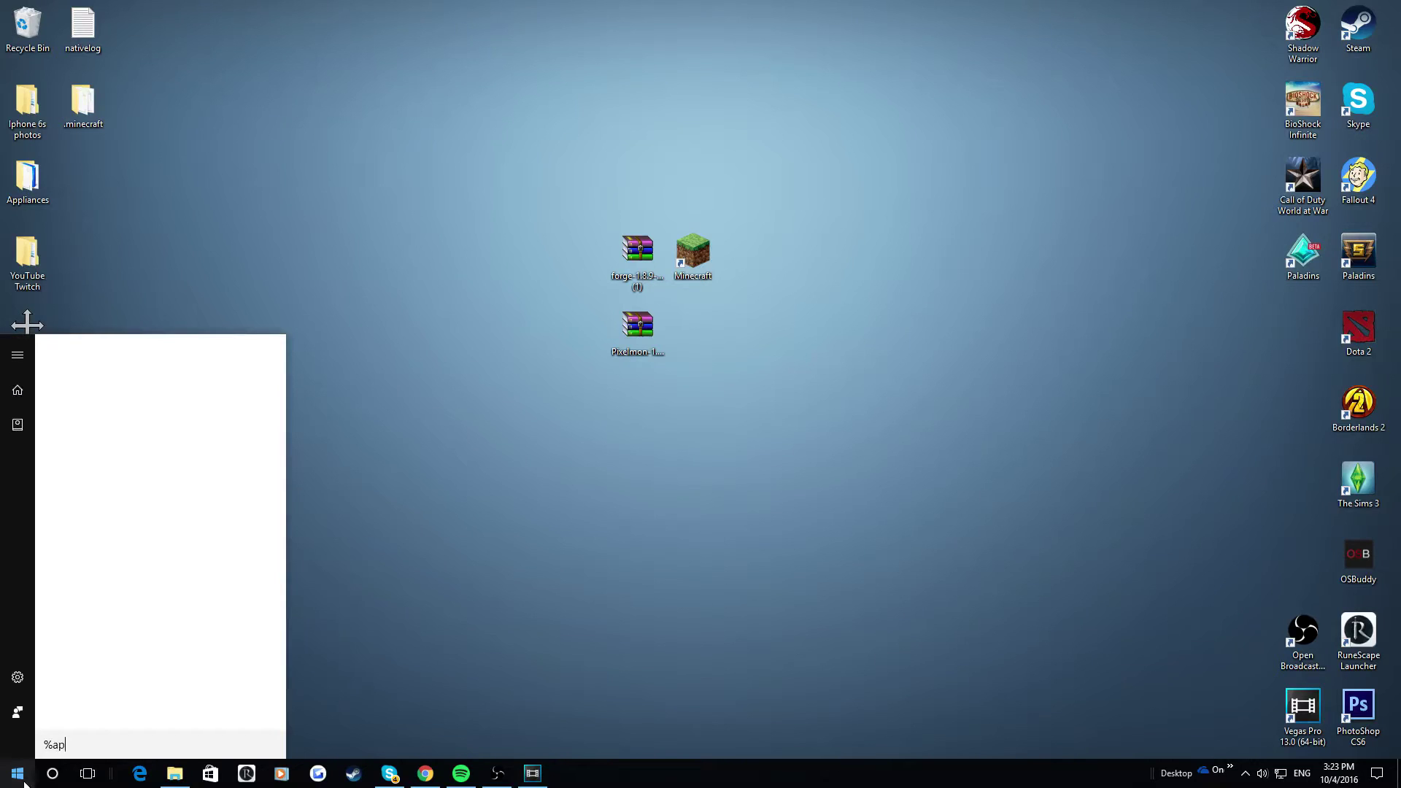
pyautogui.write('pdata%')
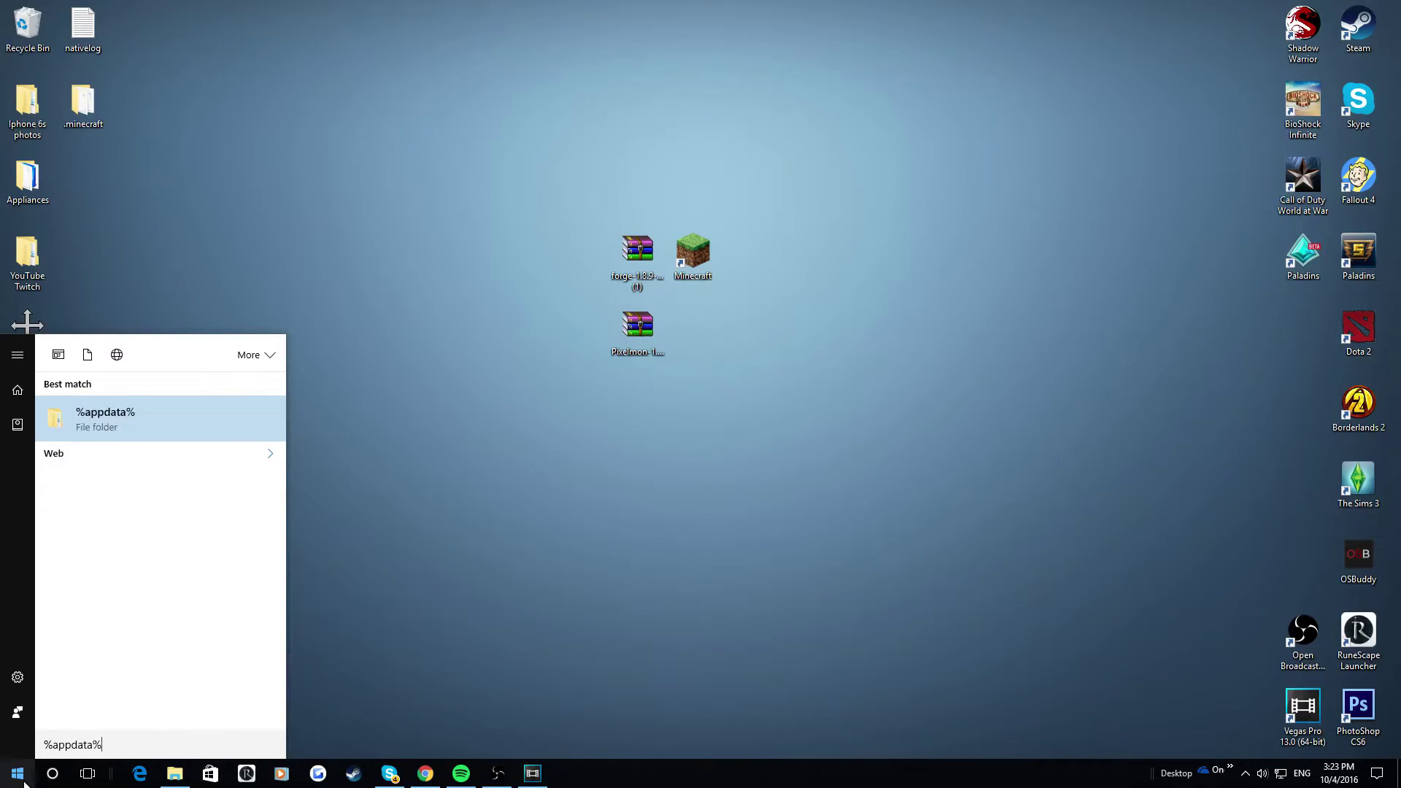
pyautogui.click(66, 410)
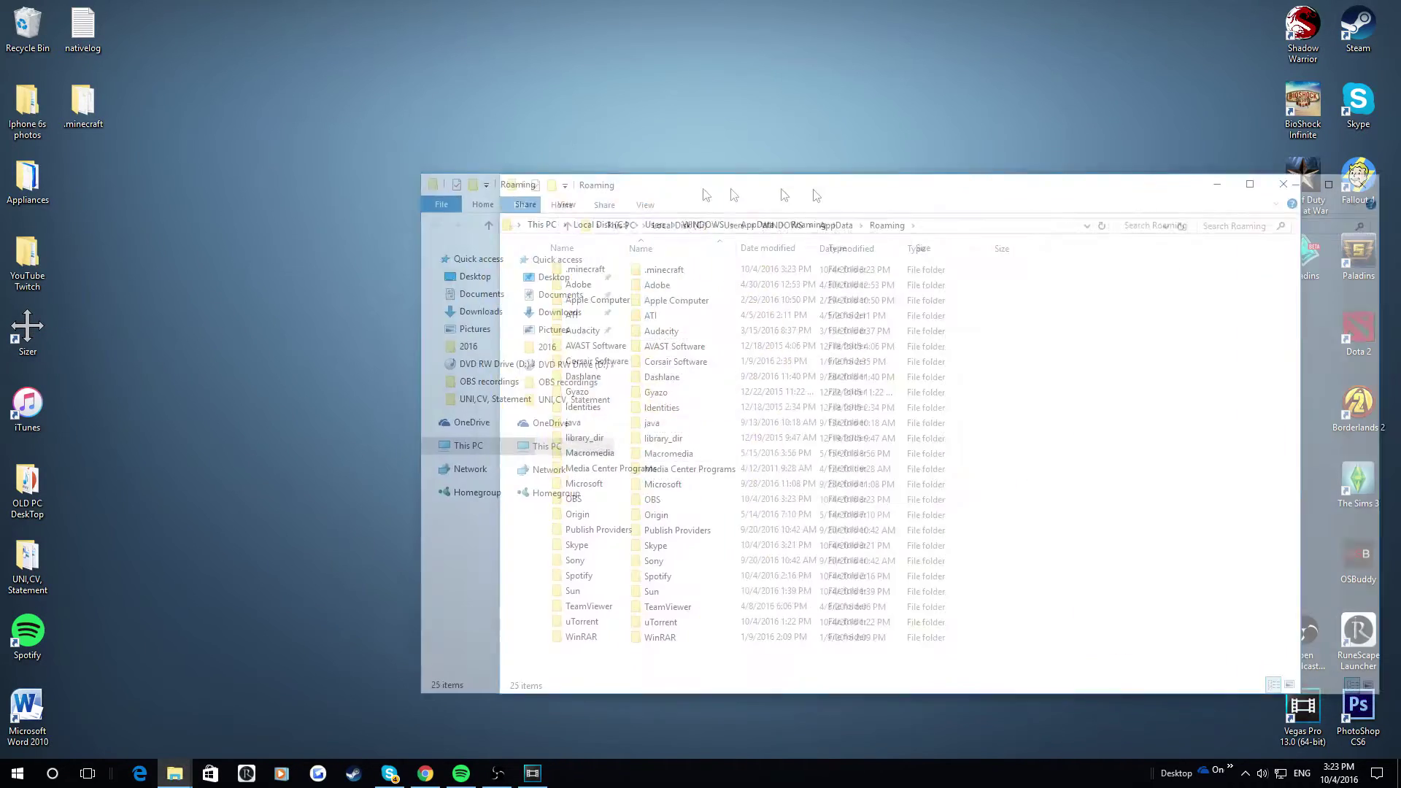
pyautogui.moveTo(803, 169); pyautogui.dragTo(464, 149)
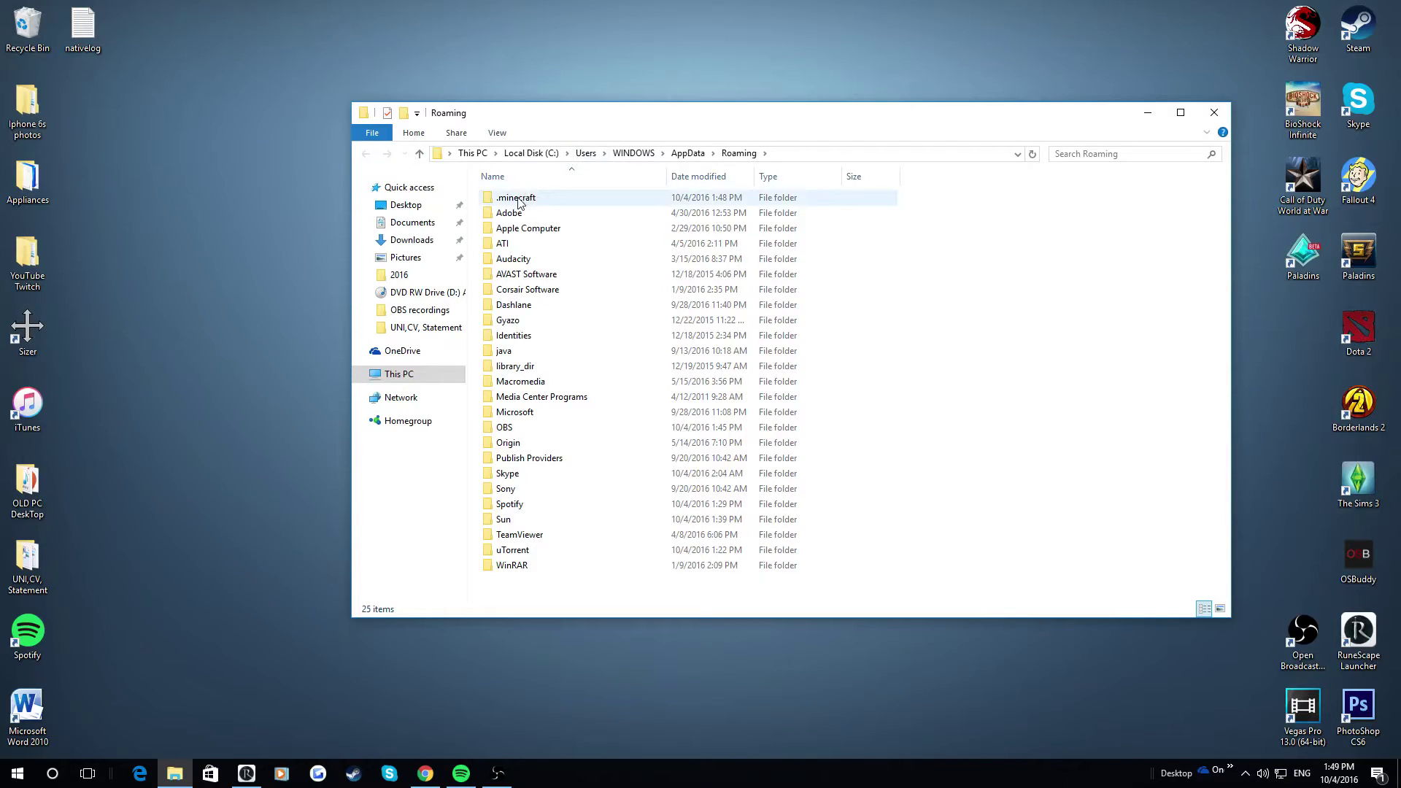
# Open the .minecraft folder and look inside its mods folder.
pyautogui.doubleClick(519, 199)
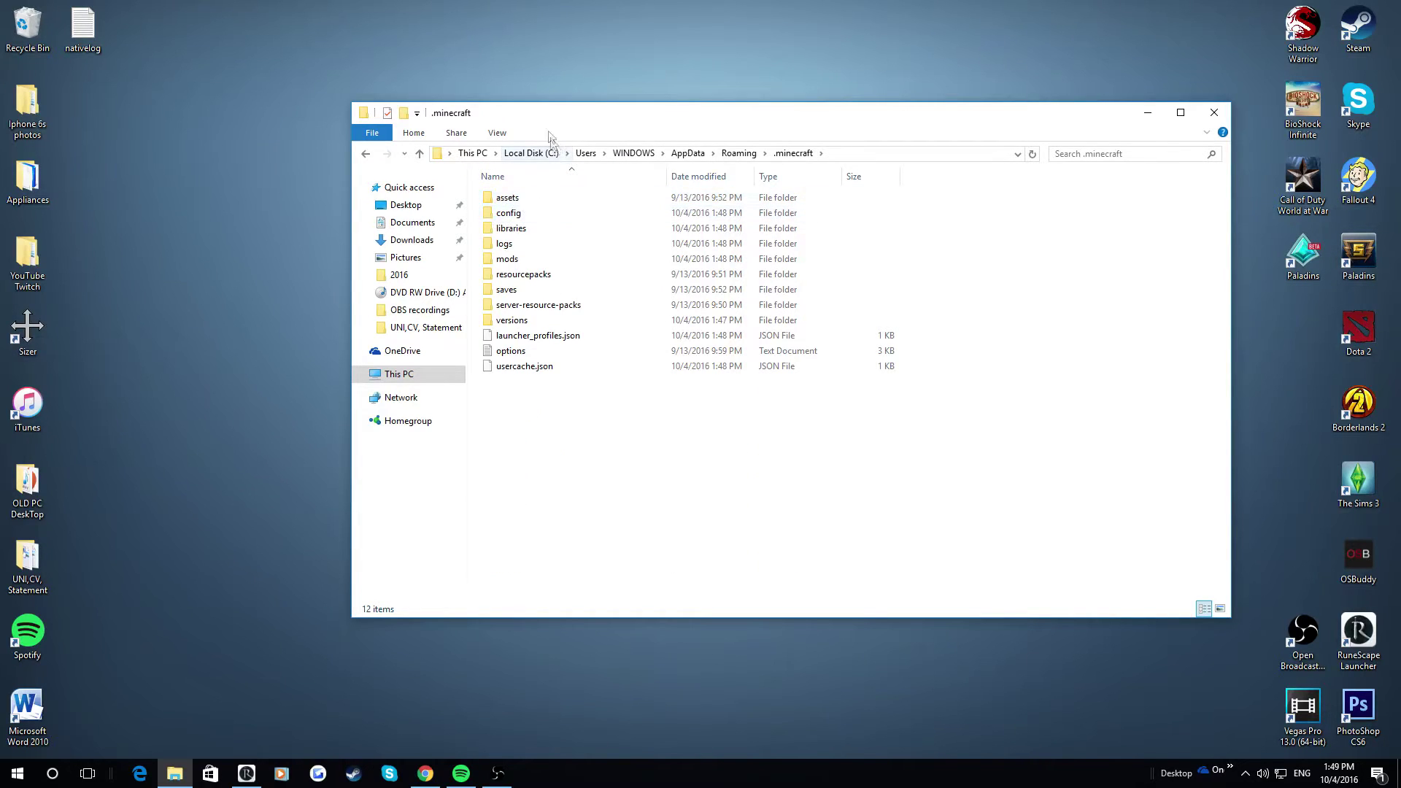
pyautogui.moveTo(546, 114); pyautogui.dragTo(500, 154)
pyautogui.click(509, 300)
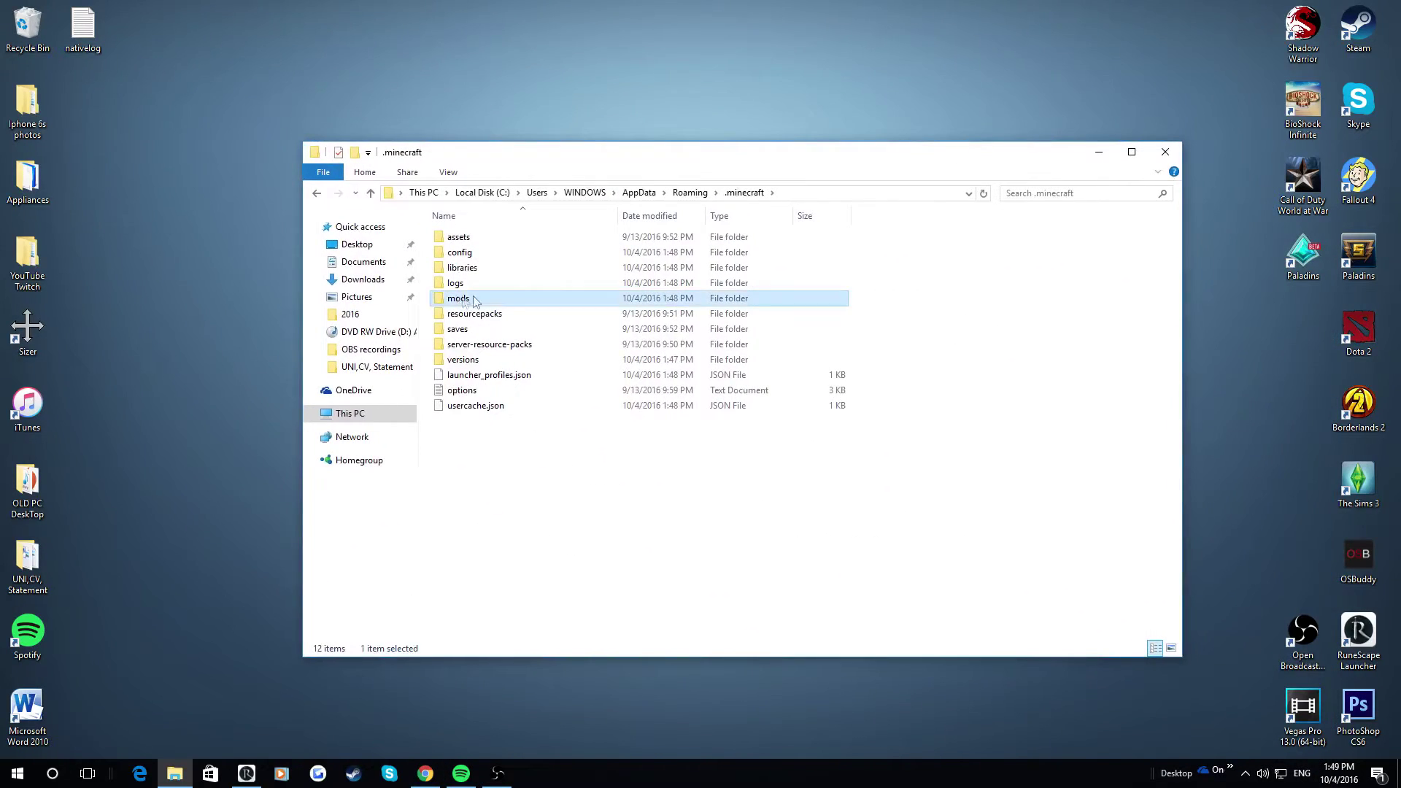
pyautogui.doubleClick(509, 300)
pyautogui.press('BackSpace')
pyautogui.moveTo(528, 165); pyautogui.dragTo(453, 183)
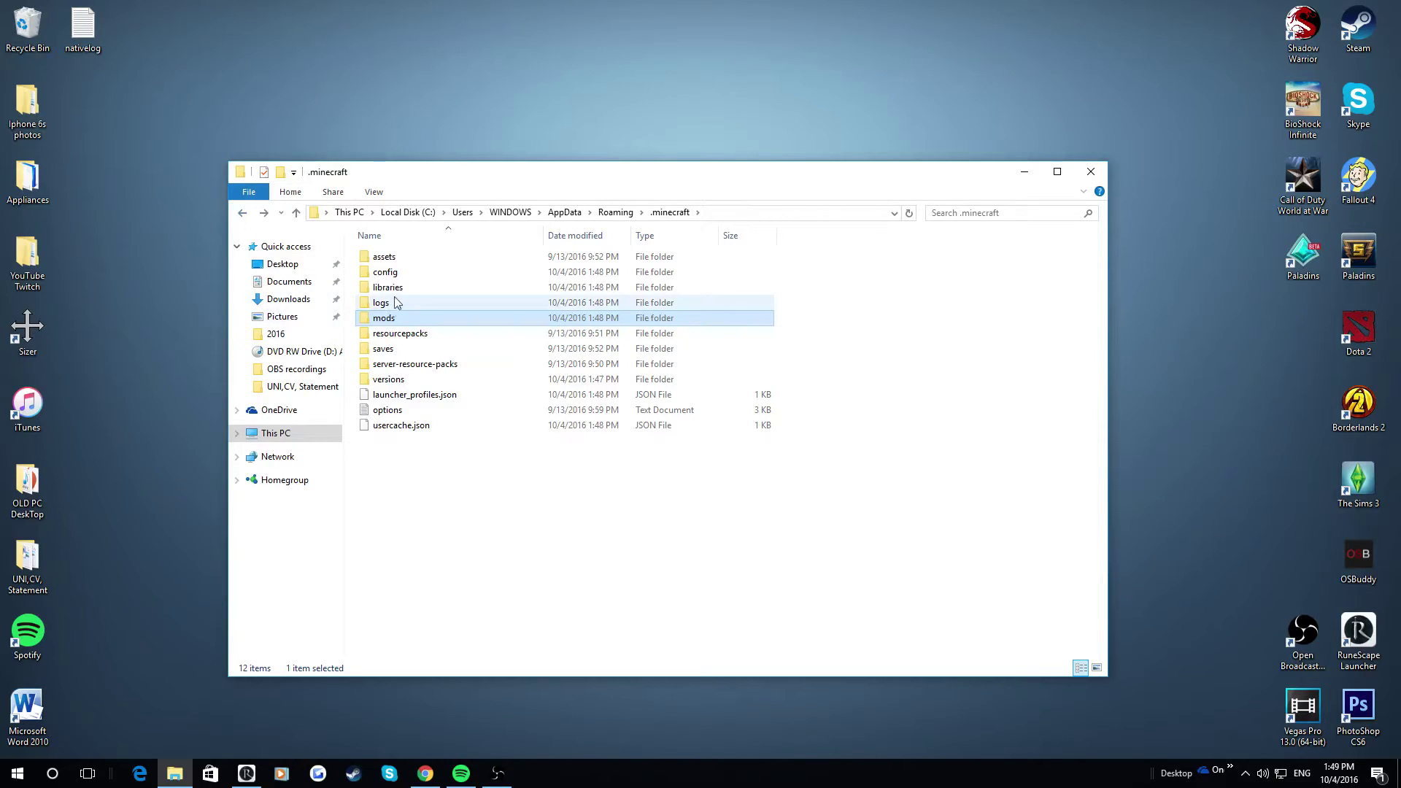
# Move the Pixelmon-1.8.9-4.2.7-universal archive from the desktop into mods, then close Explorer.
pyautogui.moveTo(411, 180); pyautogui.dragTo(861, 112)
pyautogui.moveTo(637, 311); pyautogui.dragTo(306, 253)
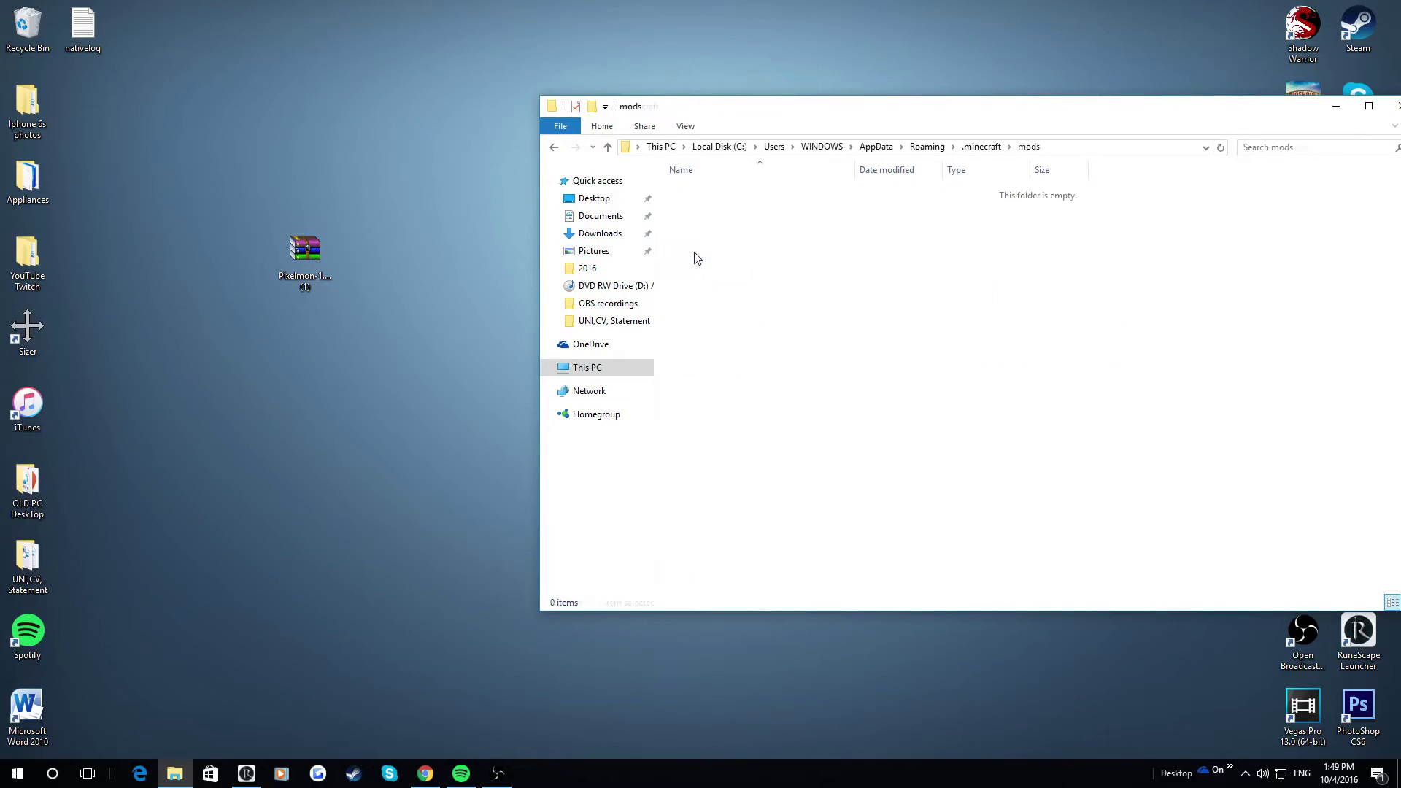
pyautogui.click(310, 265)
pyautogui.moveTo(650, 235); pyautogui.dragTo(766, 229)
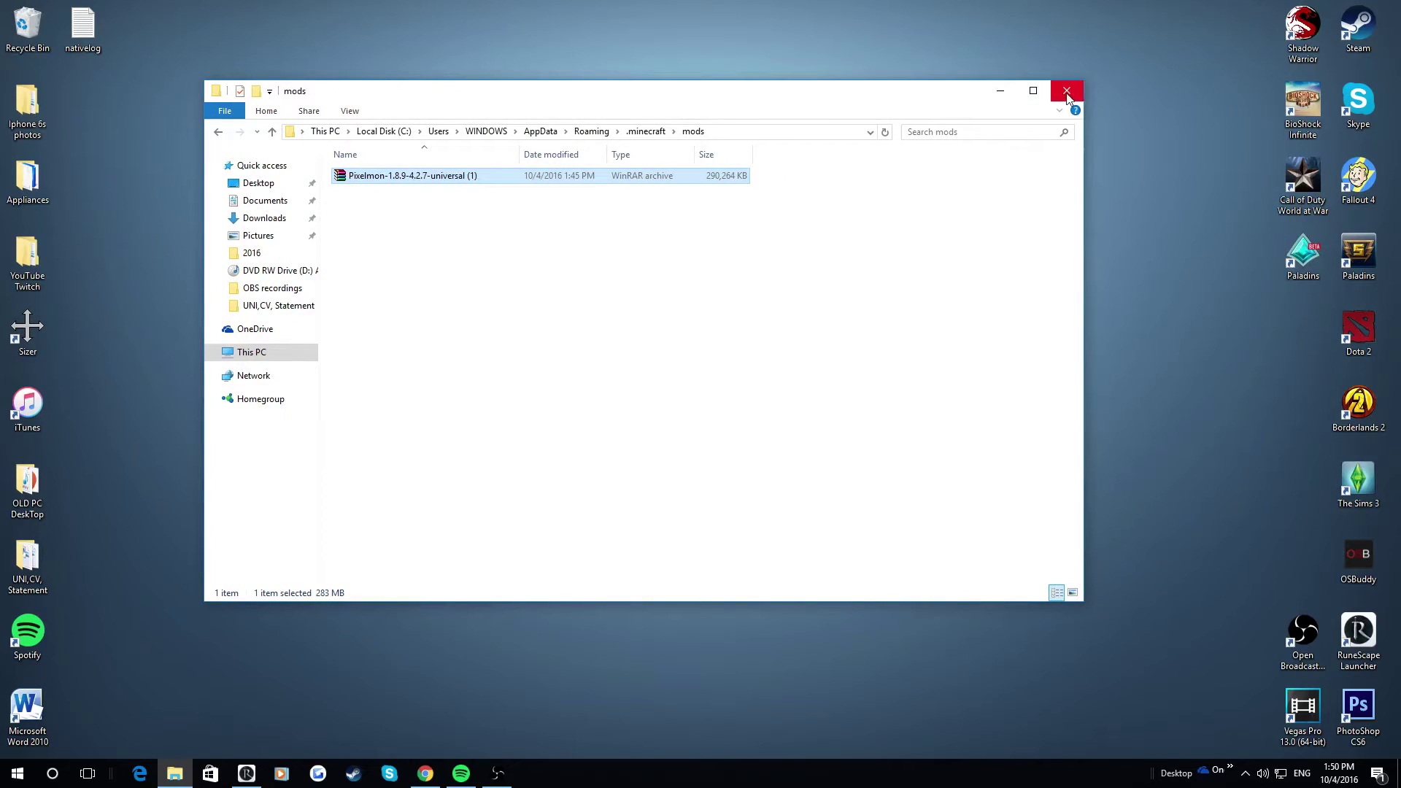
pyautogui.click(1066, 94)
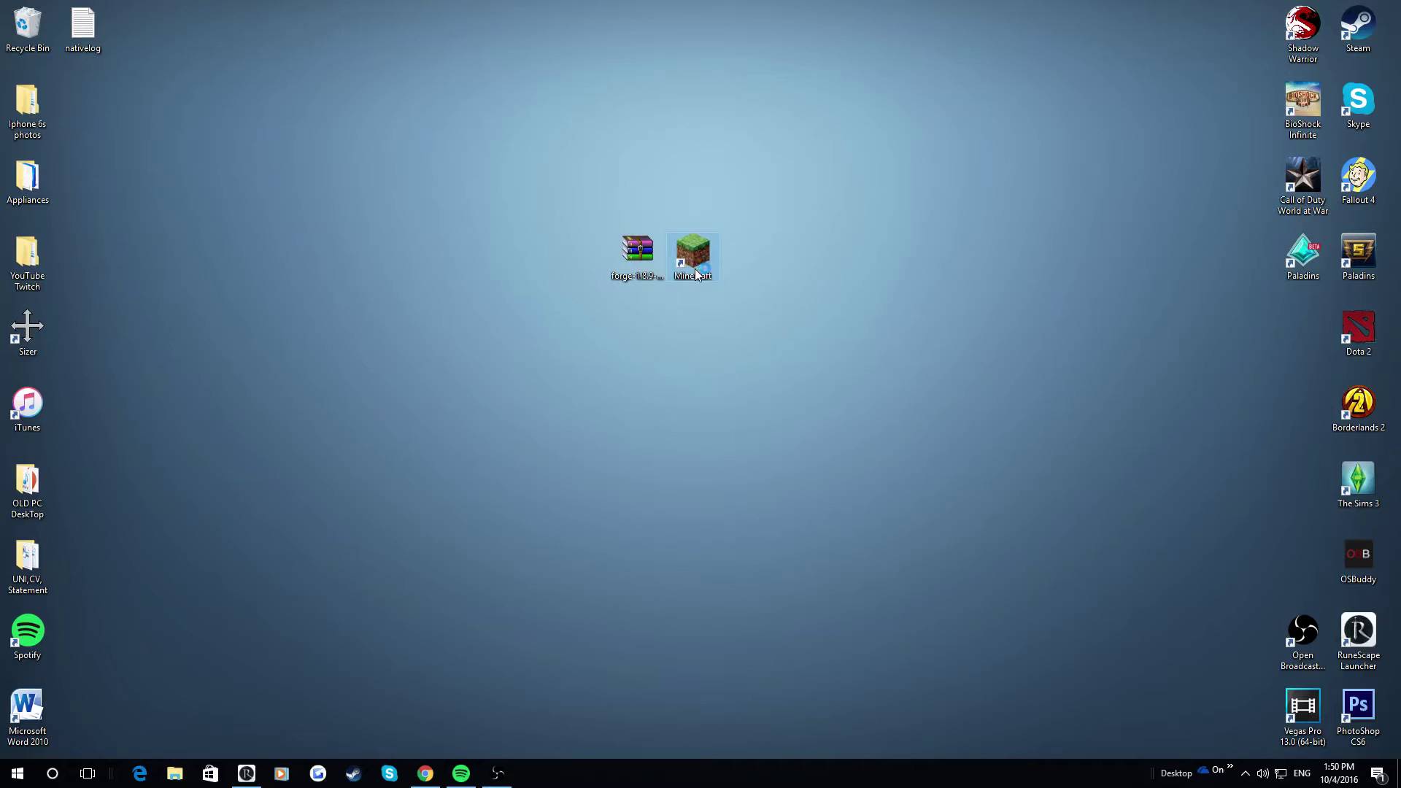
# Launch Minecraft 1.8.9 with the forge profile from the desktop Minecraft shortcut.
pyautogui.doubleClick(697, 268)
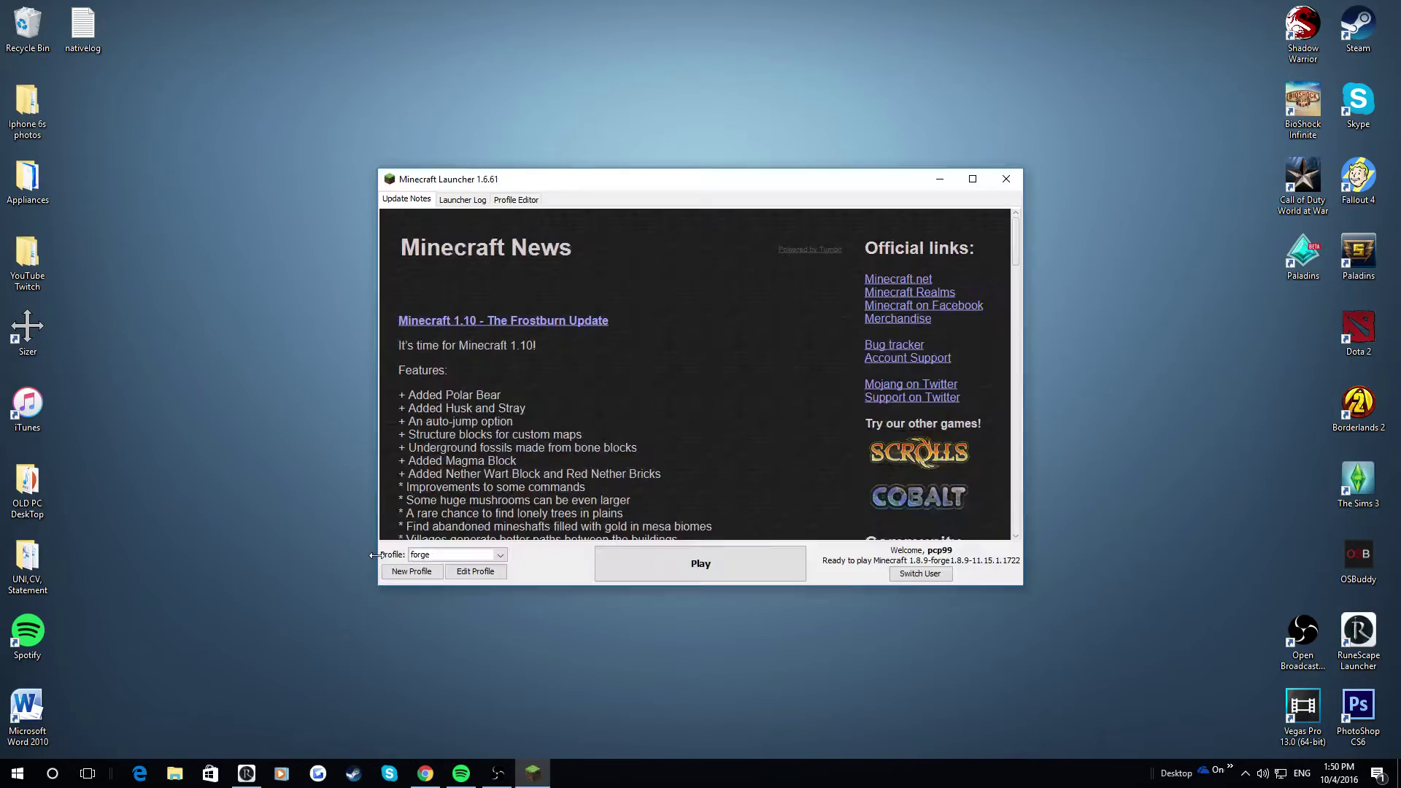
pyautogui.click(446, 554)
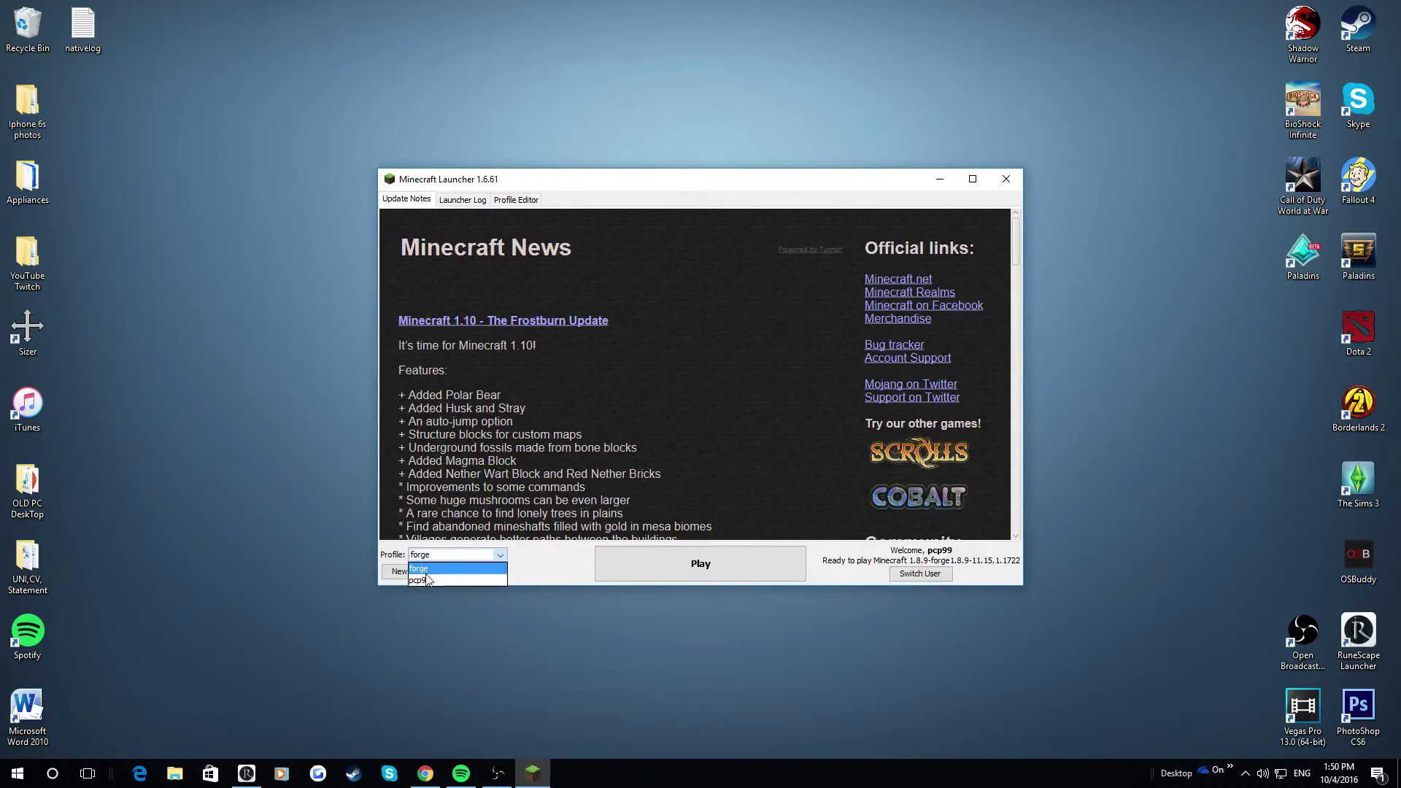
pyautogui.click(419, 571)
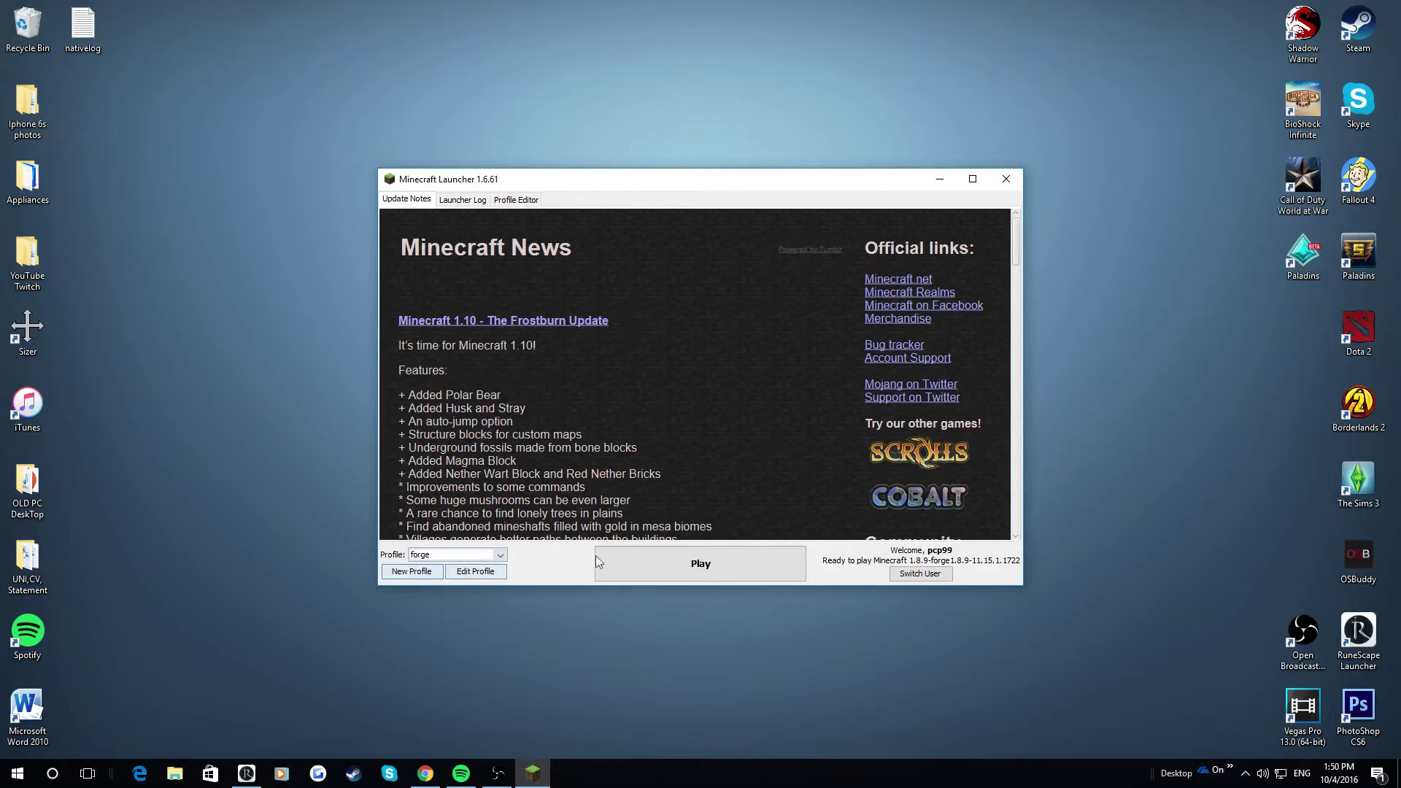
pyautogui.click(629, 559)
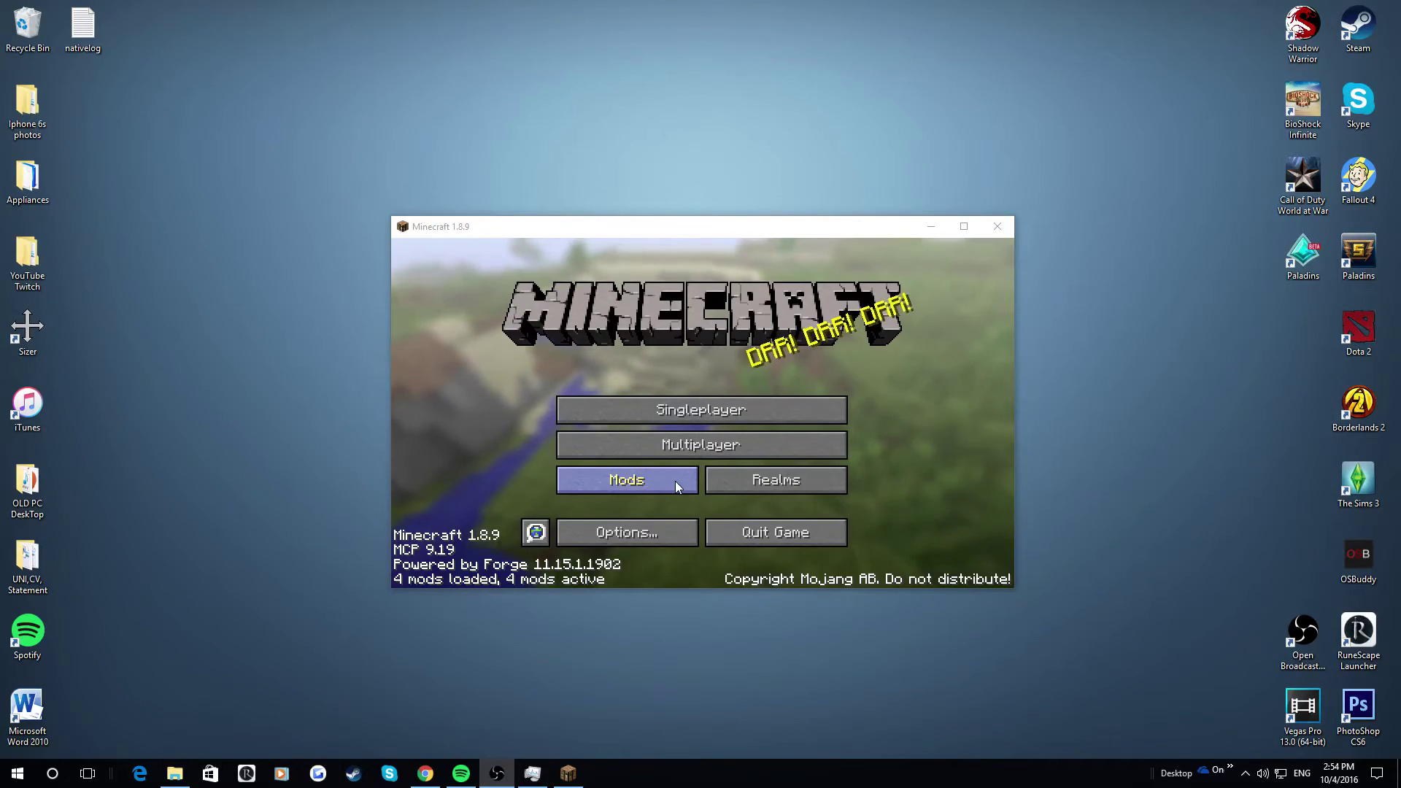
# Check the Mods list to confirm Pixelmon is loaded, then return to the main menu.
pyautogui.click(675, 480)
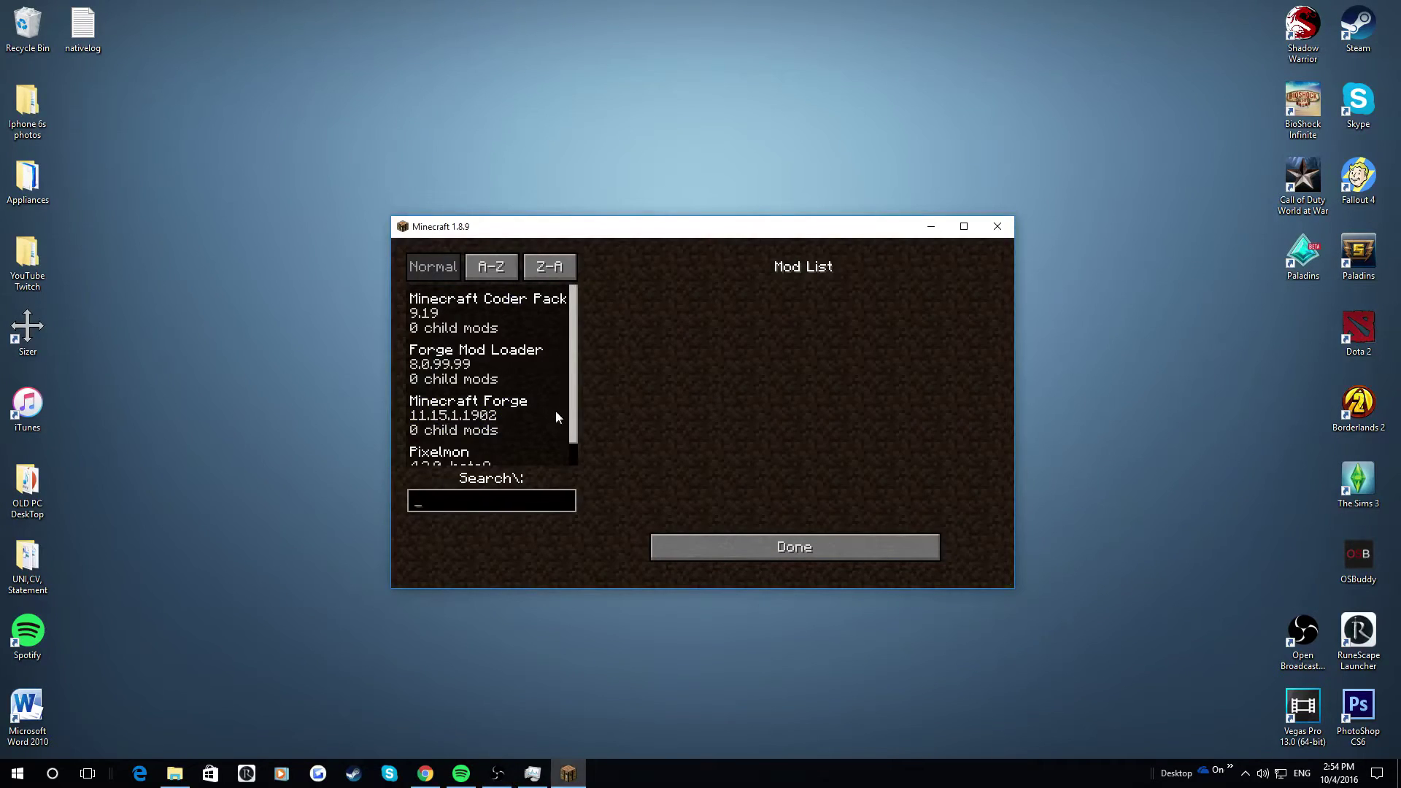
pyautogui.scroll(-1, 558, 413)
pyautogui.scroll(1, 438, 427)
pyautogui.scroll(-1, 445, 427)
pyautogui.click(777, 555)
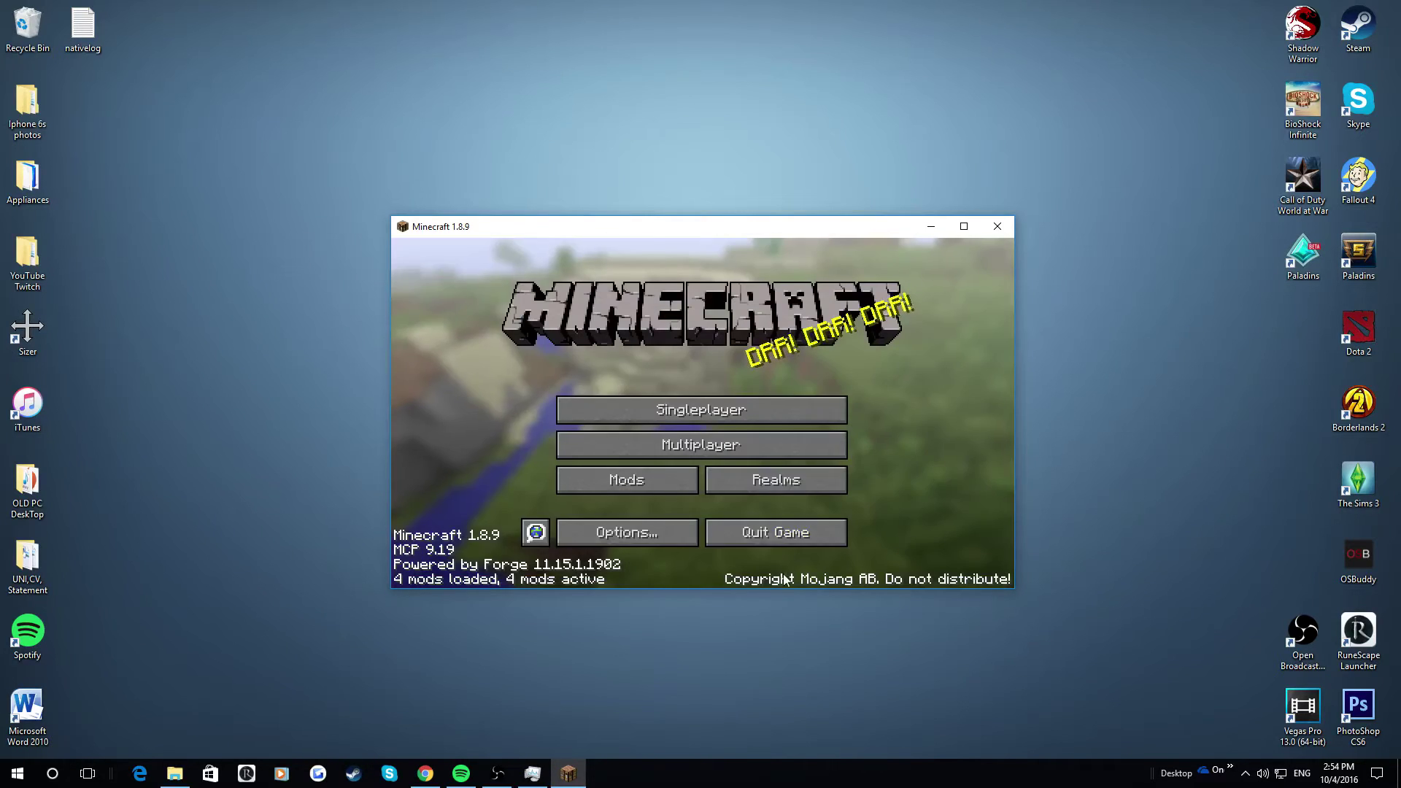
# Create a new singleplayer world named New World in Creative game mode.
pyautogui.click(716, 410)
pyautogui.click(869, 524)
pyautogui.click(667, 423)
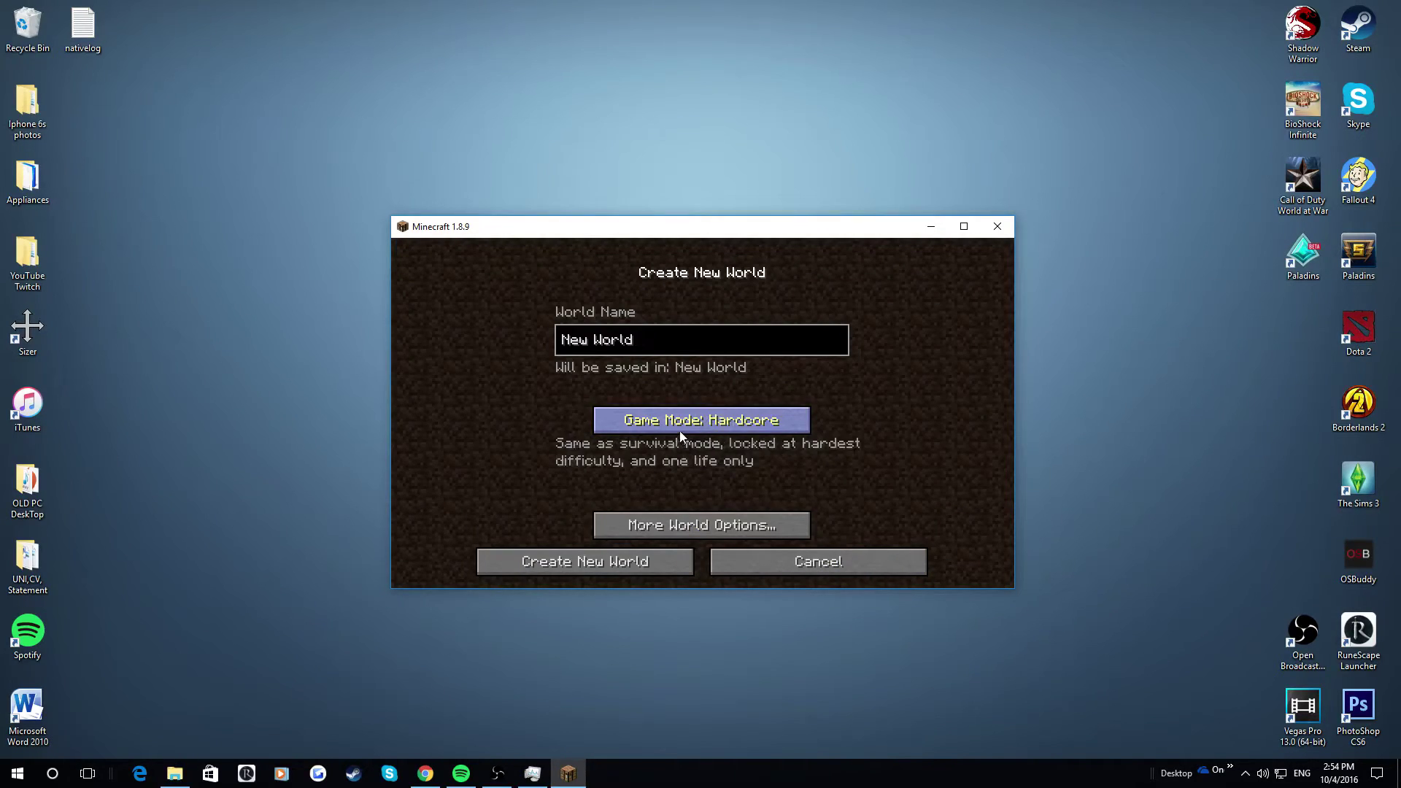
pyautogui.click(669, 425)
pyautogui.click(667, 561)
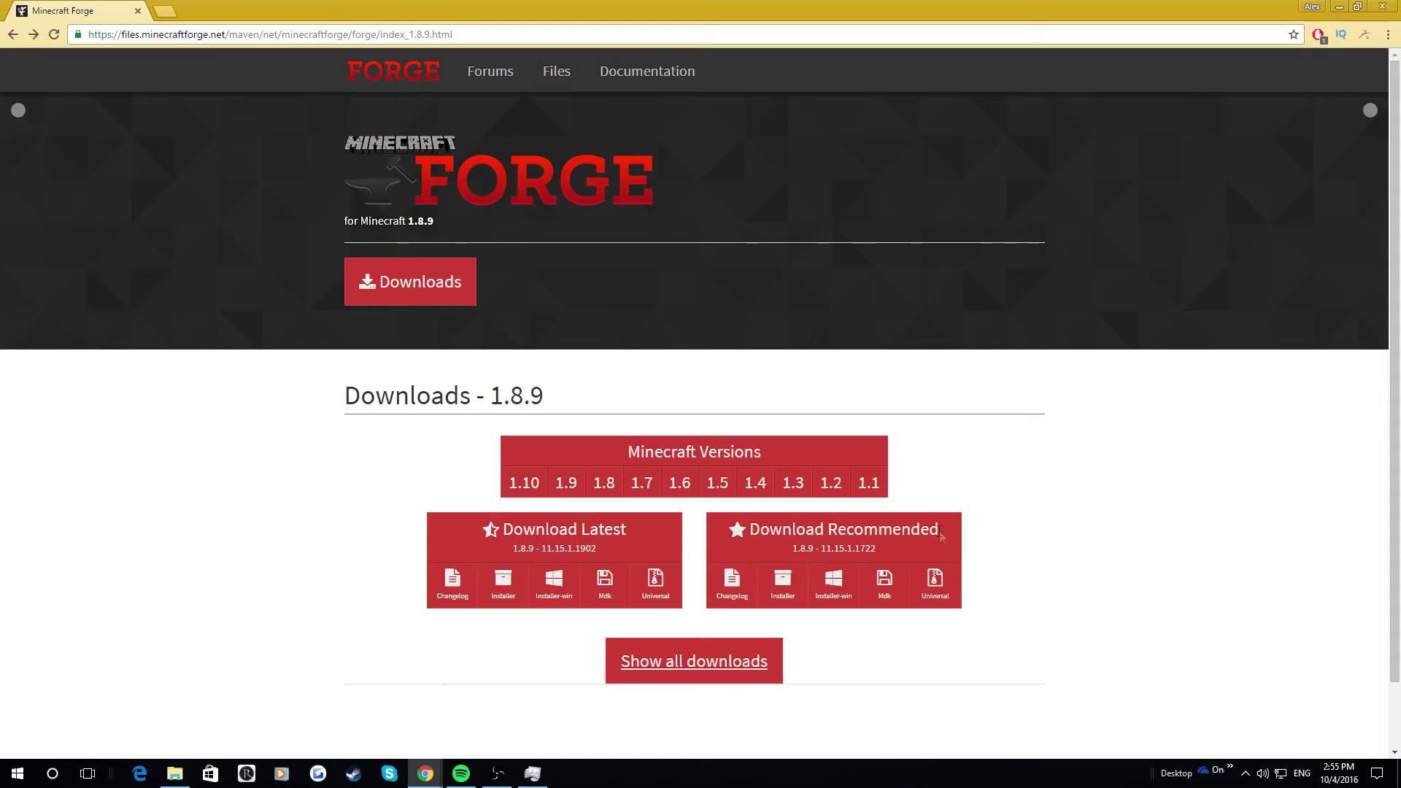
# Compare the latest 11.15.1.1902 and recommended 11.15.1.1722 1.8.9 Forge builds, then minimize Chrome and open Start.
pyautogui.moveTo(917, 530); pyautogui.dragTo(884, 519)
pyautogui.click(752, 529)
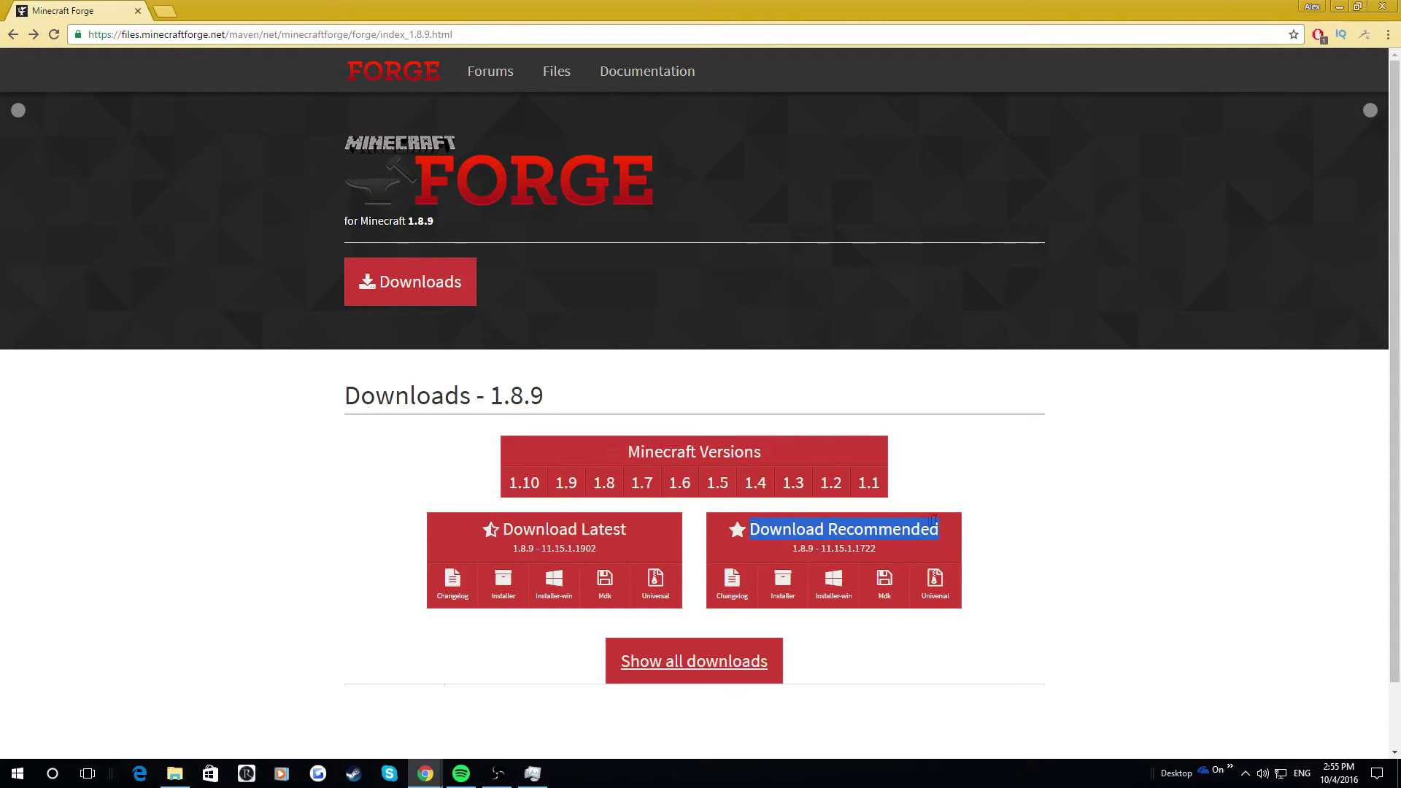
pyautogui.tripleClick(549, 526)
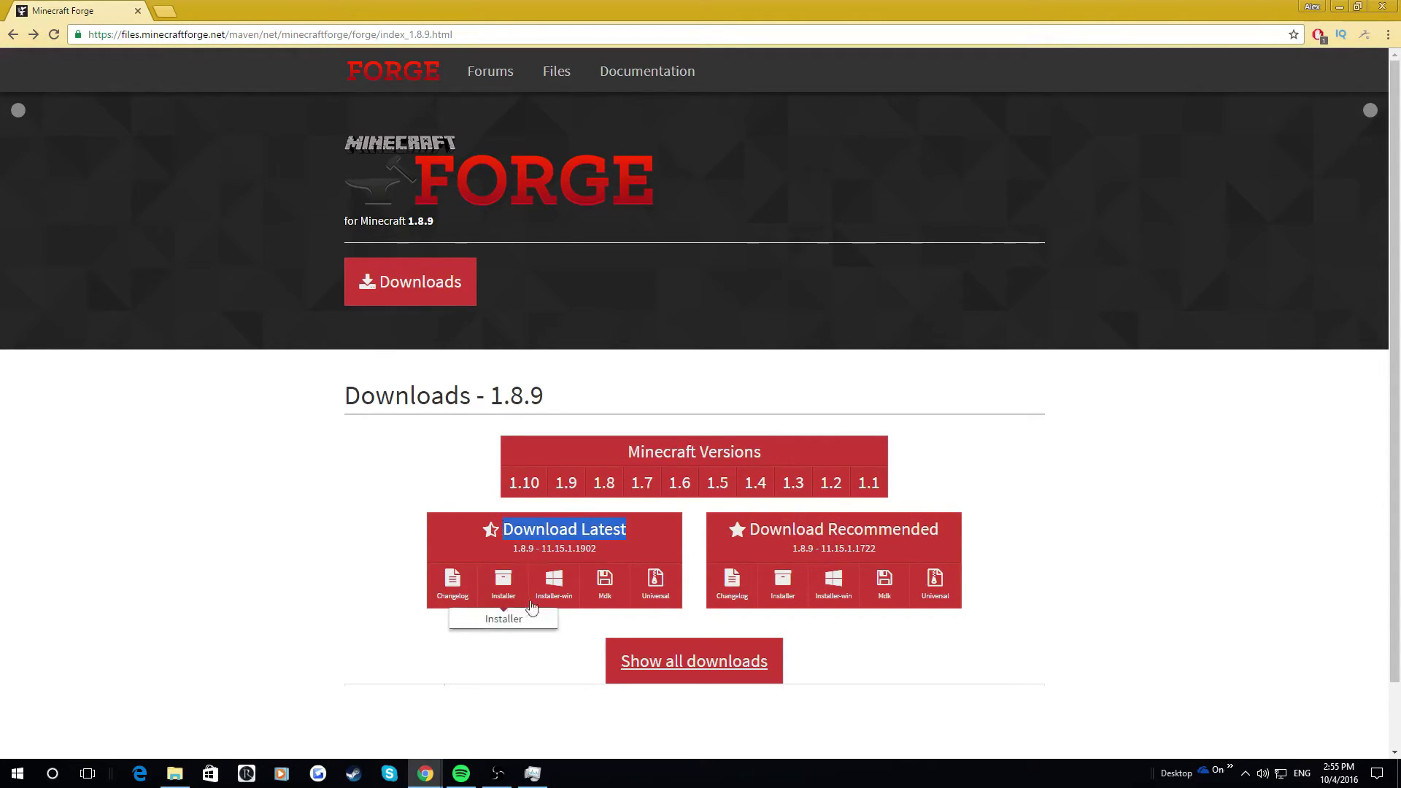
pyautogui.click(613, 551)
pyautogui.moveTo(601, 553); pyautogui.dragTo(513, 548)
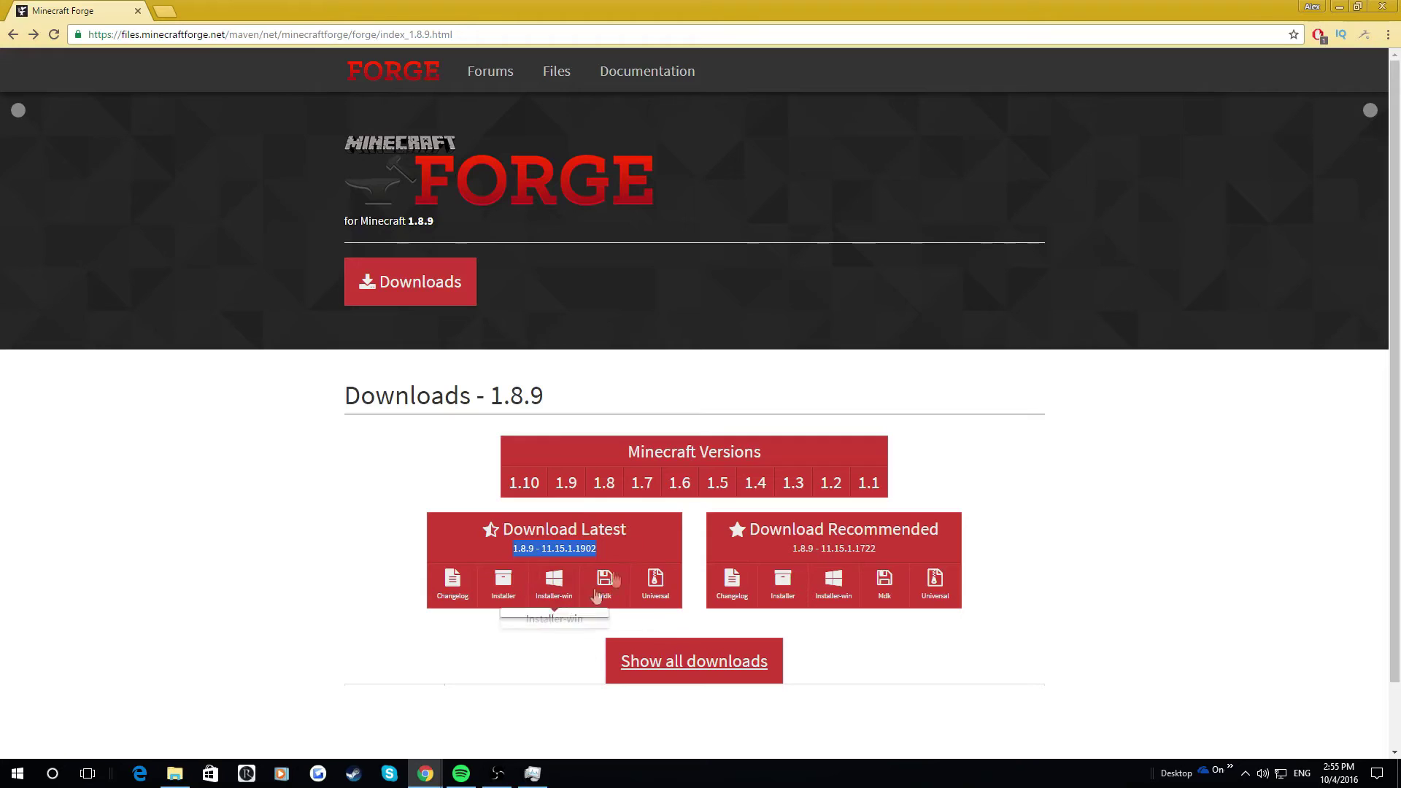
pyautogui.moveTo(792, 549); pyautogui.dragTo(940, 563)
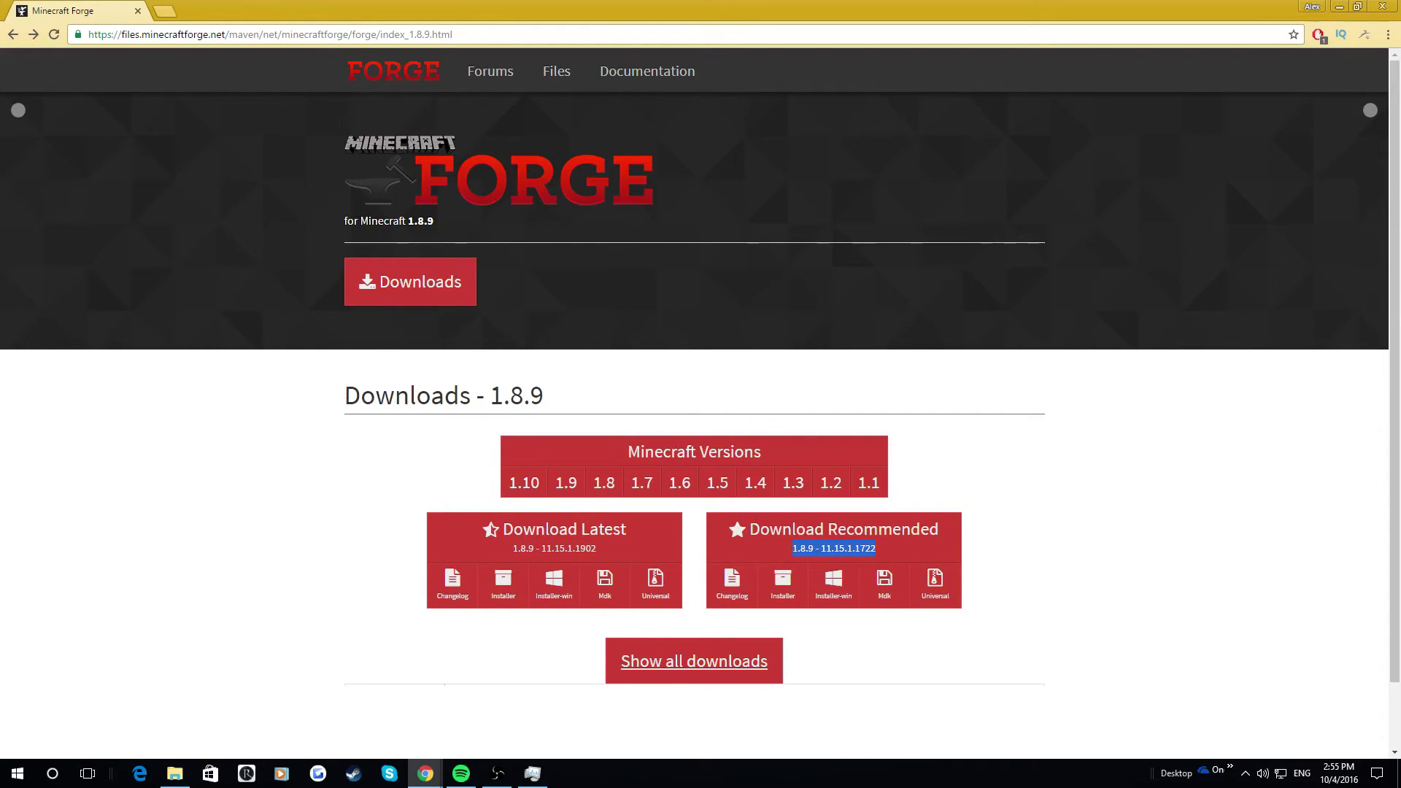
pyautogui.click(1340, 7)
pyautogui.press('super')
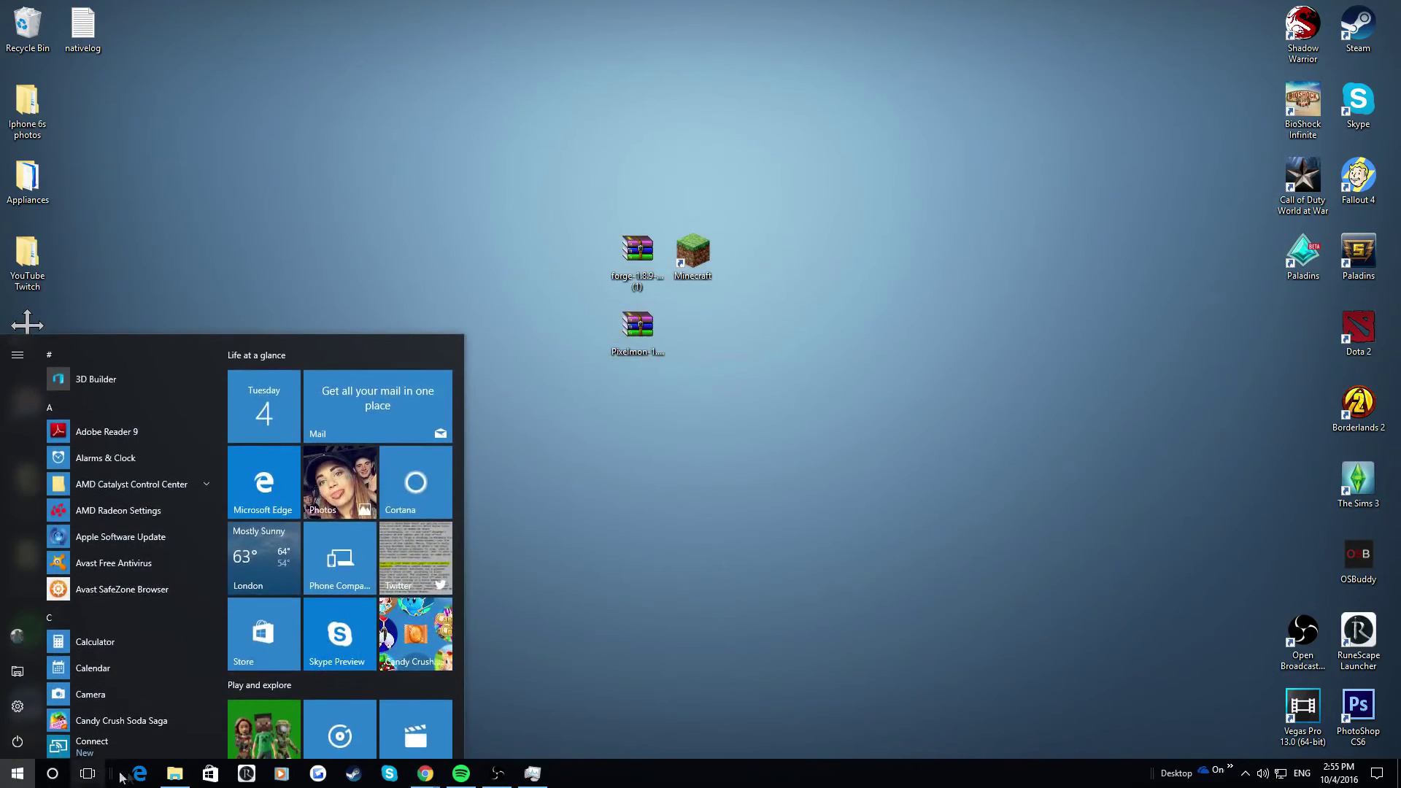
# Move the .minecraft folder from Roaming onto the desktop and start the Minecraft Launcher.
pyautogui.click(174, 774)
pyautogui.press('BackSpace')
pyautogui.press('BackSpace')
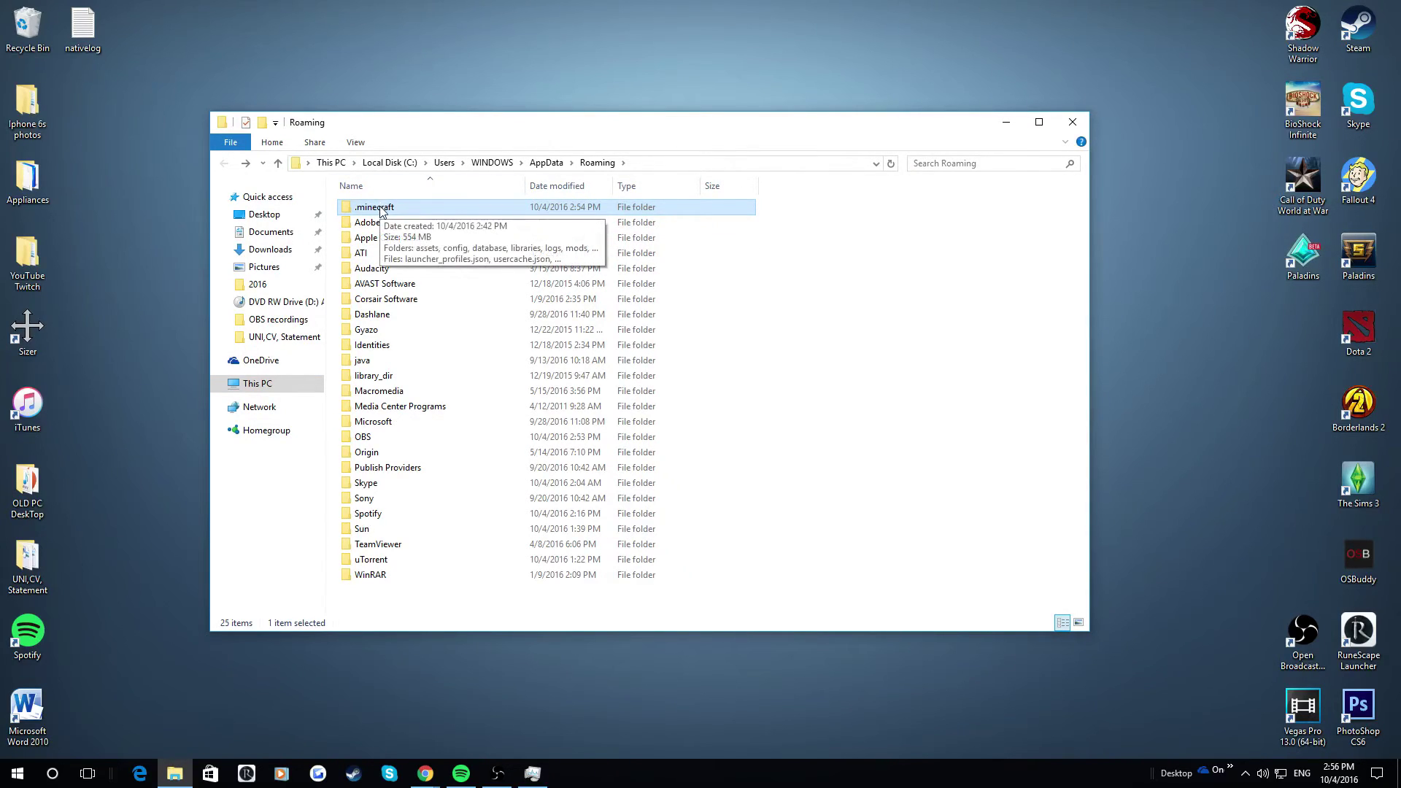
pyautogui.moveTo(380, 209); pyautogui.dragTo(86, 135)
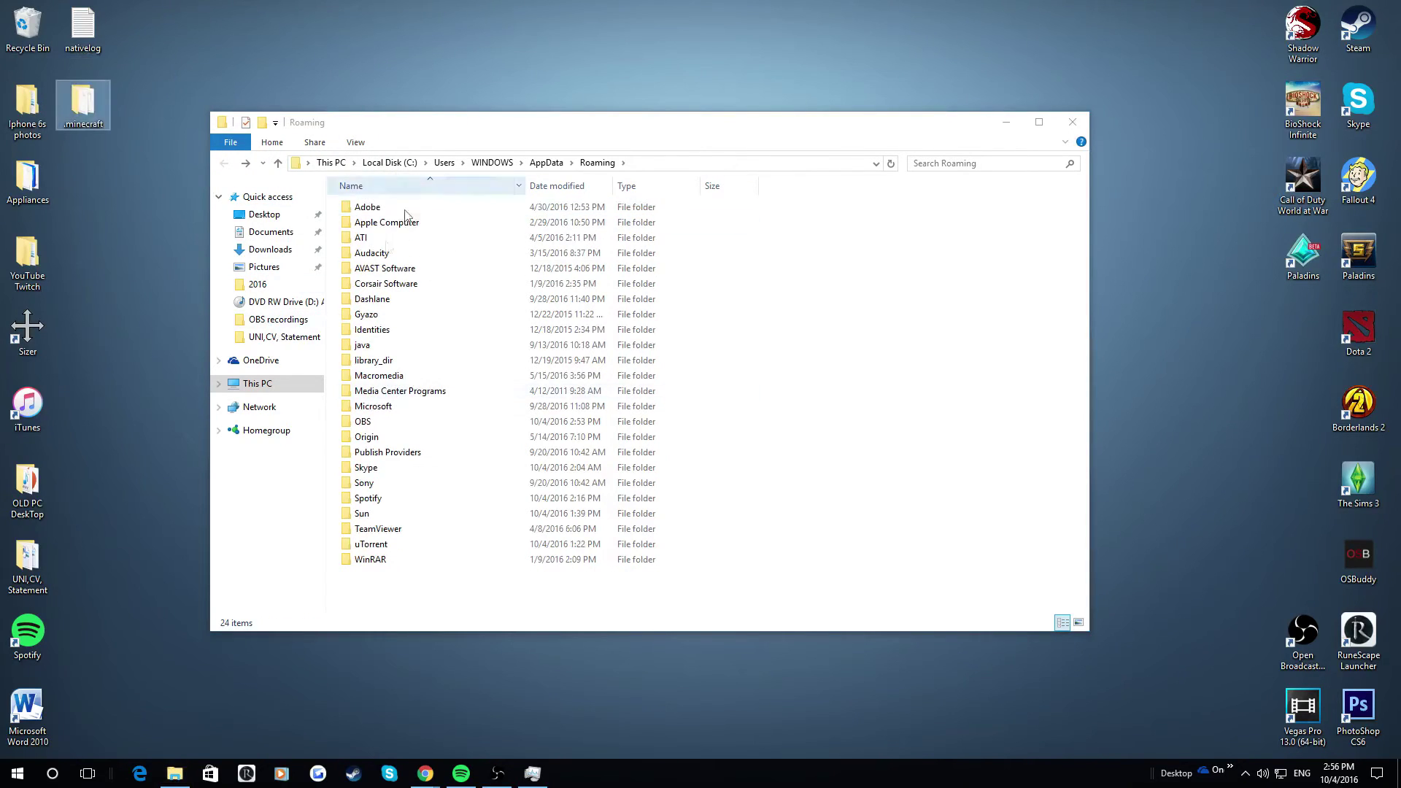
pyautogui.click(1007, 122)
pyautogui.doubleClick(690, 257)
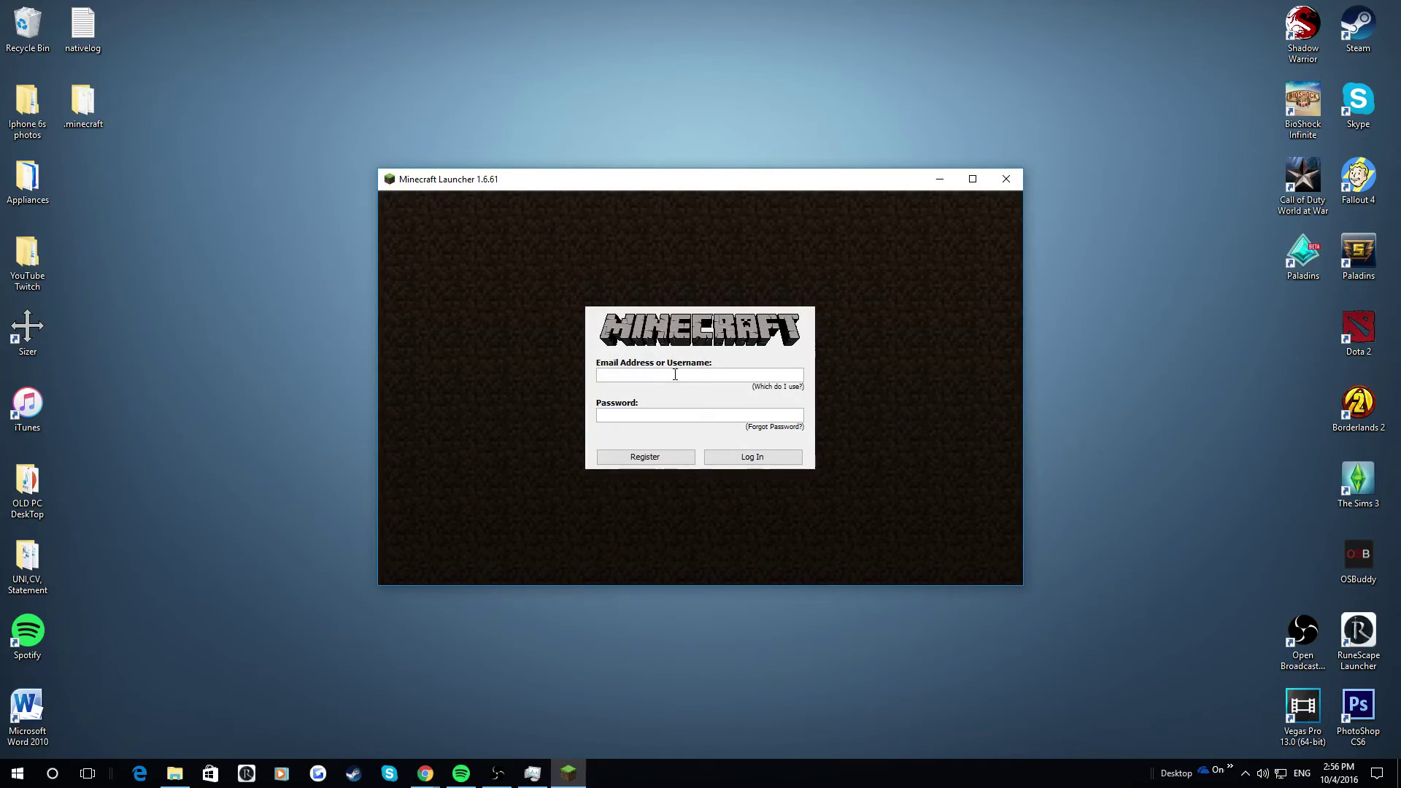
# Log in with the account username and save the launcher profile using release 1.8.9.
pyautogui.write('99')
pyautogui.press('Return')
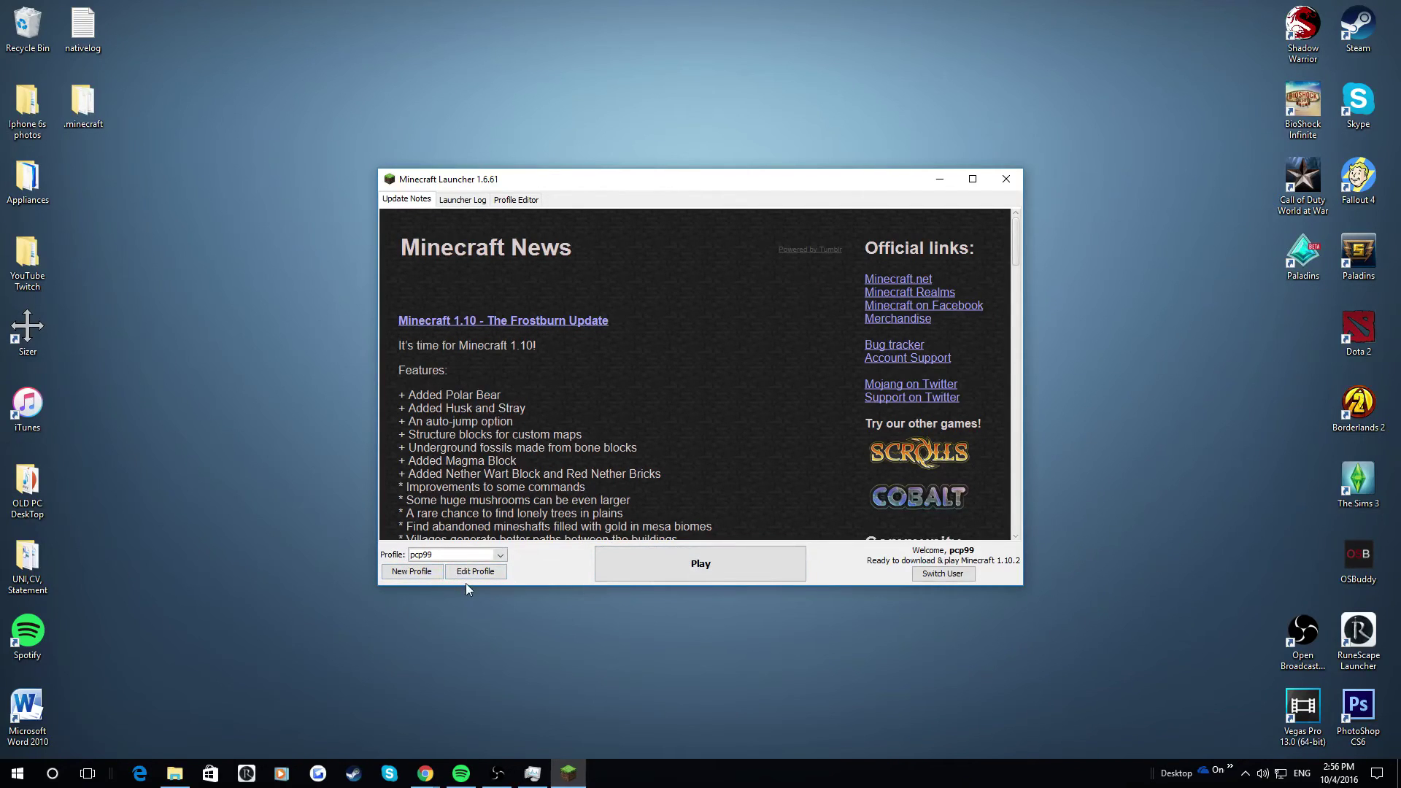
pyautogui.click(484, 574)
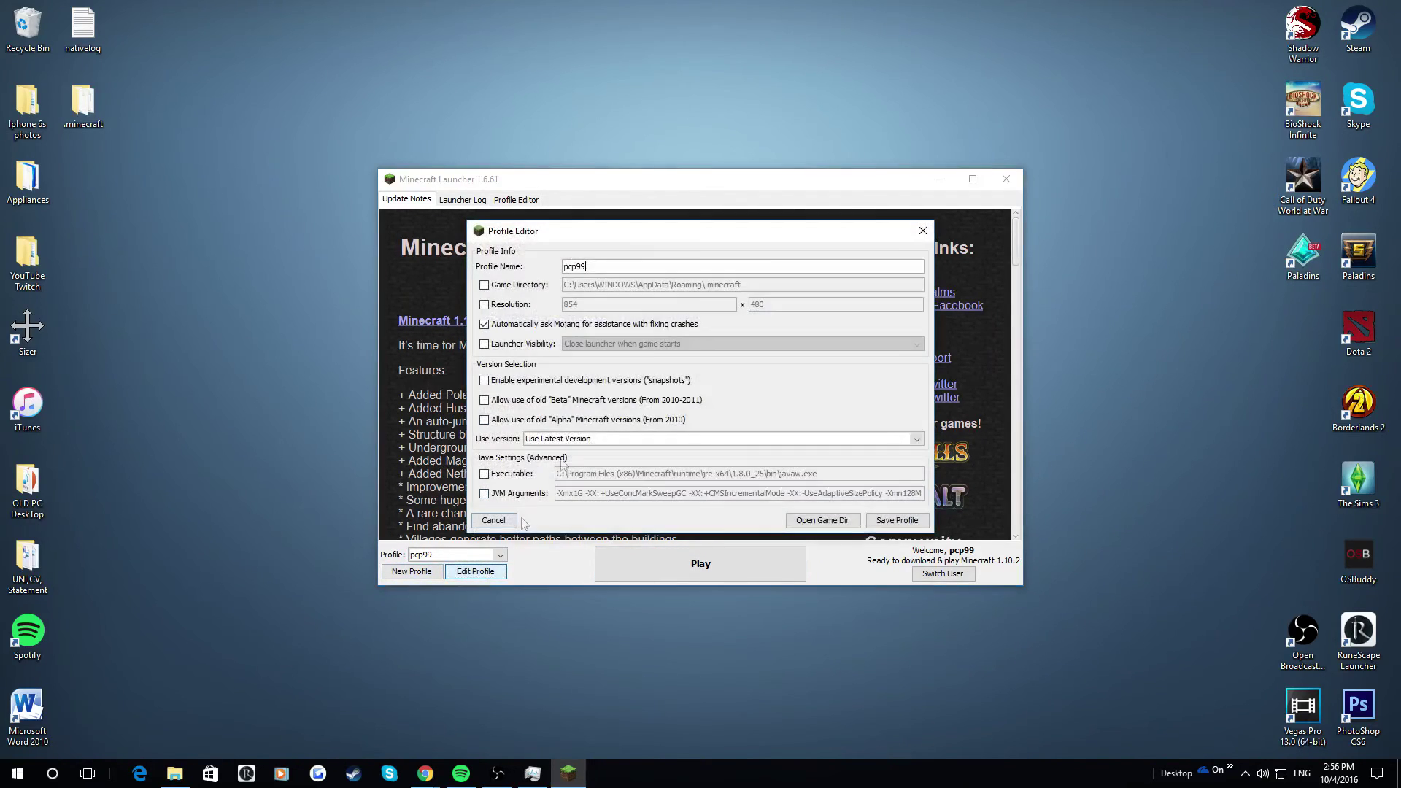
pyautogui.click(547, 440)
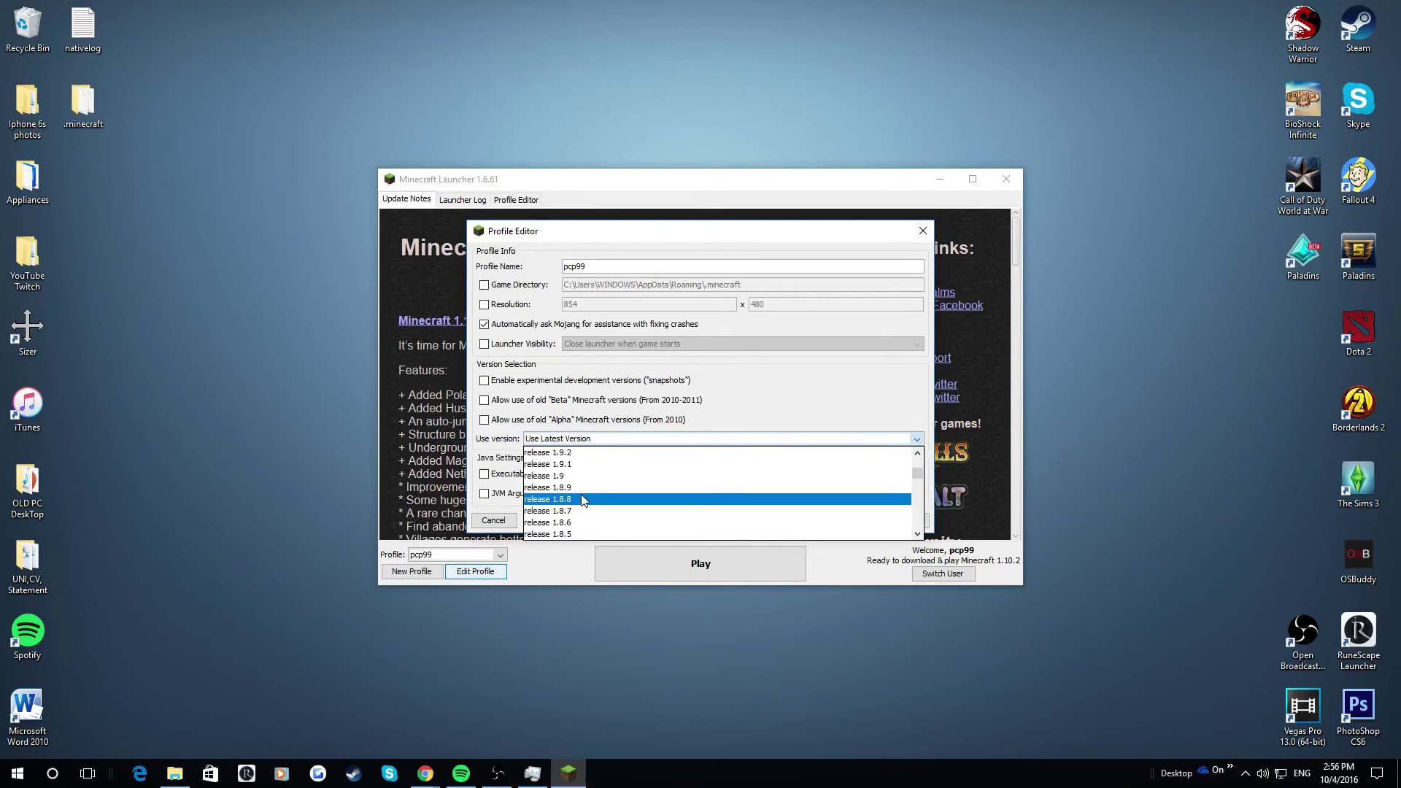
pyautogui.click(580, 488)
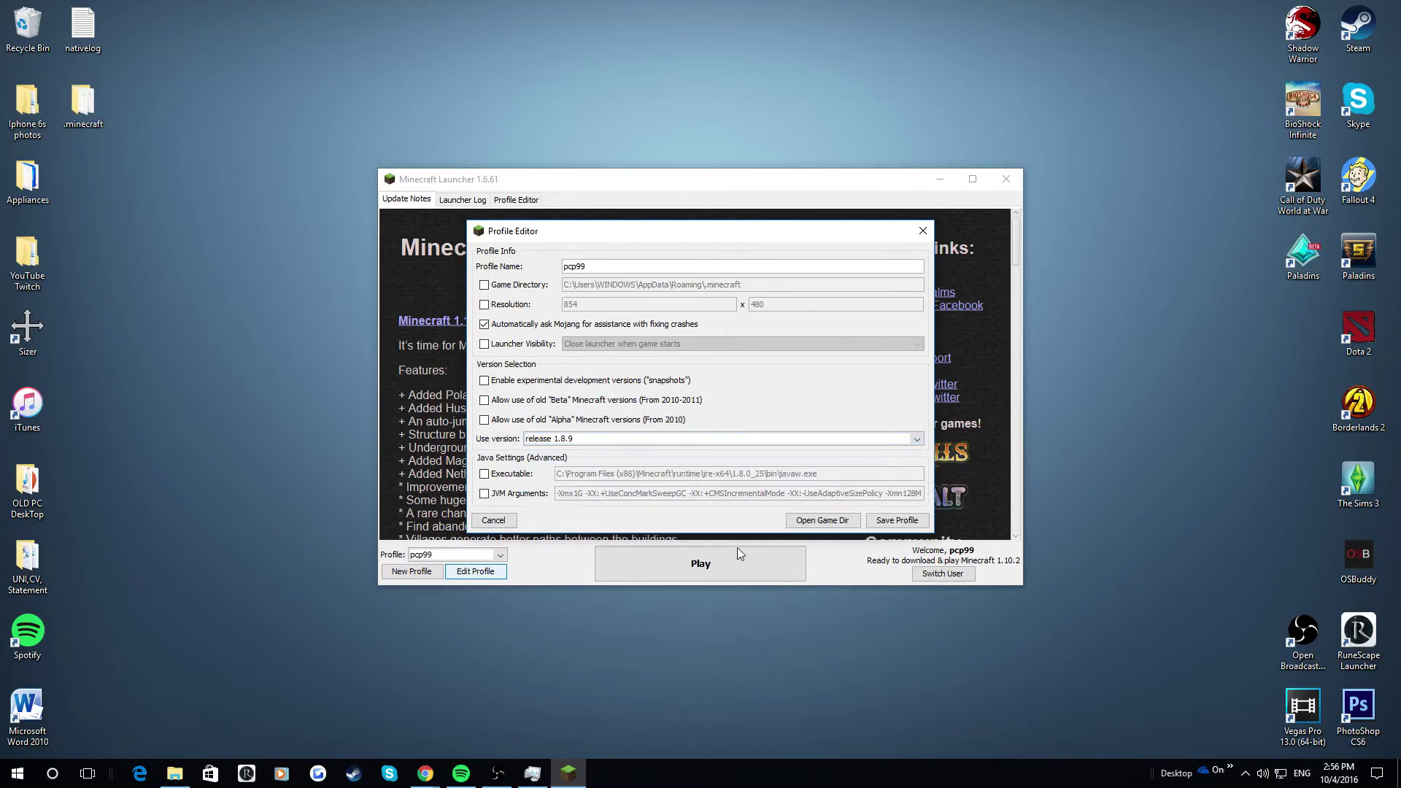
pyautogui.click(897, 520)
pyautogui.hotkey('alt', 'Tab')
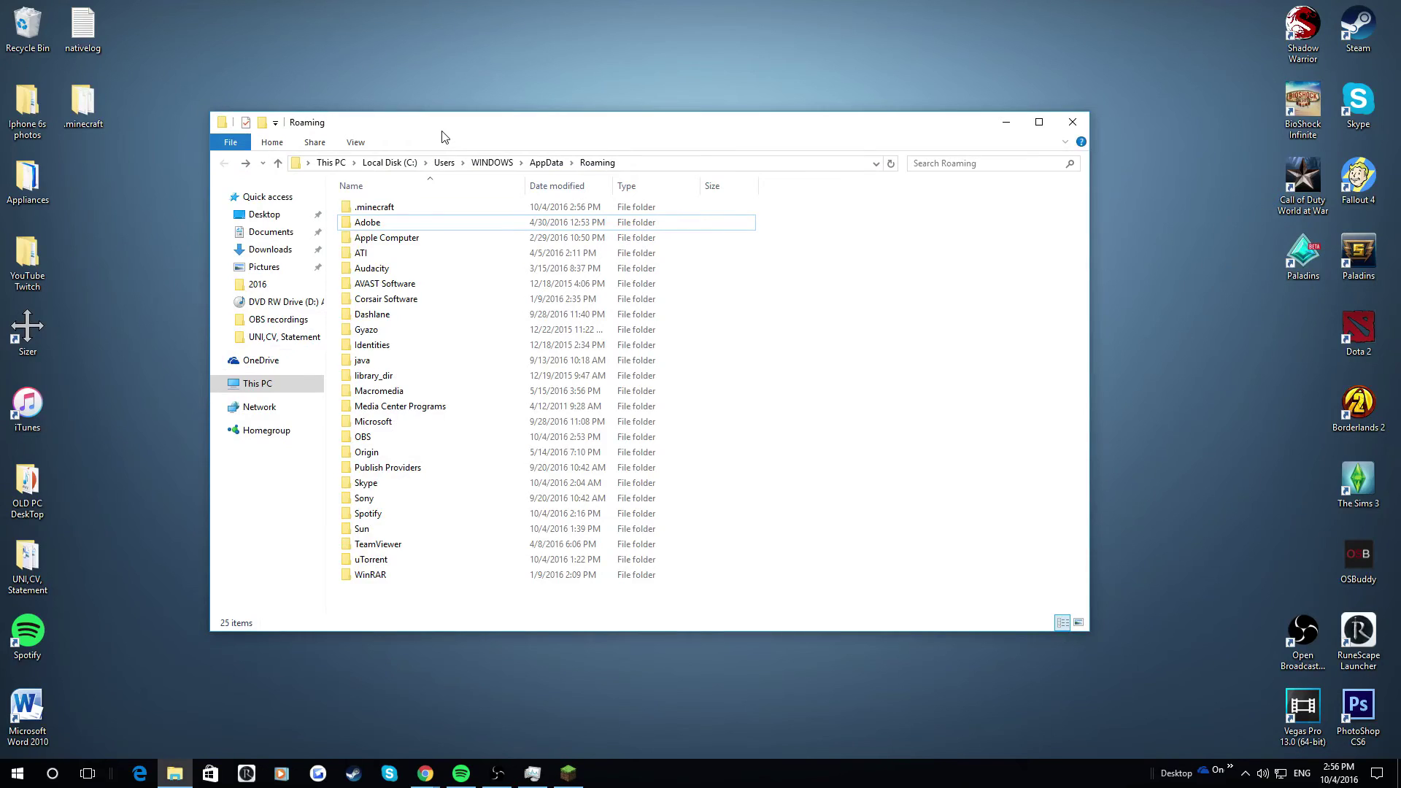
# Check the newly created .minecraft folder in Roaming and reposition the Explorer window.
pyautogui.moveTo(442, 133); pyautogui.dragTo(855, 95)
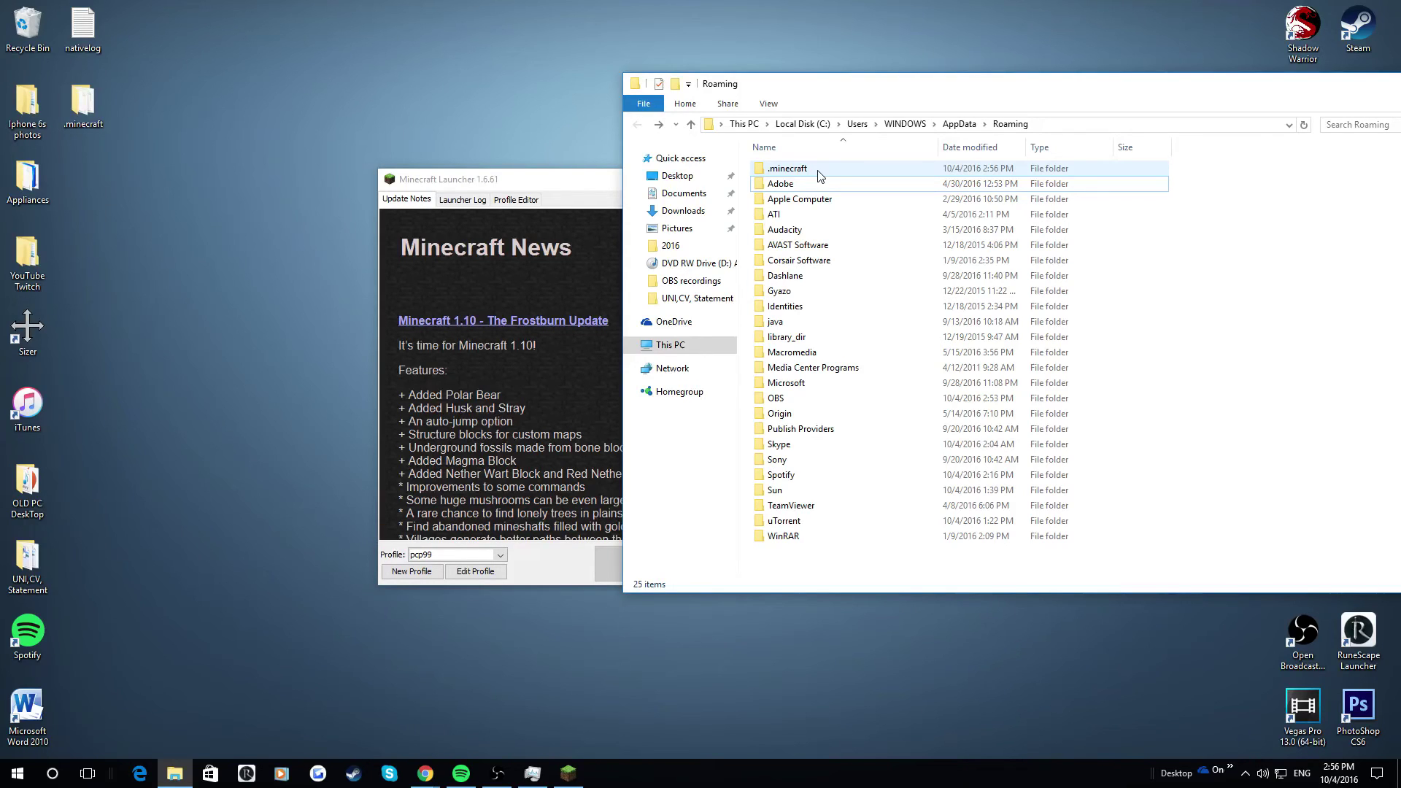
pyautogui.doubleClick(820, 176)
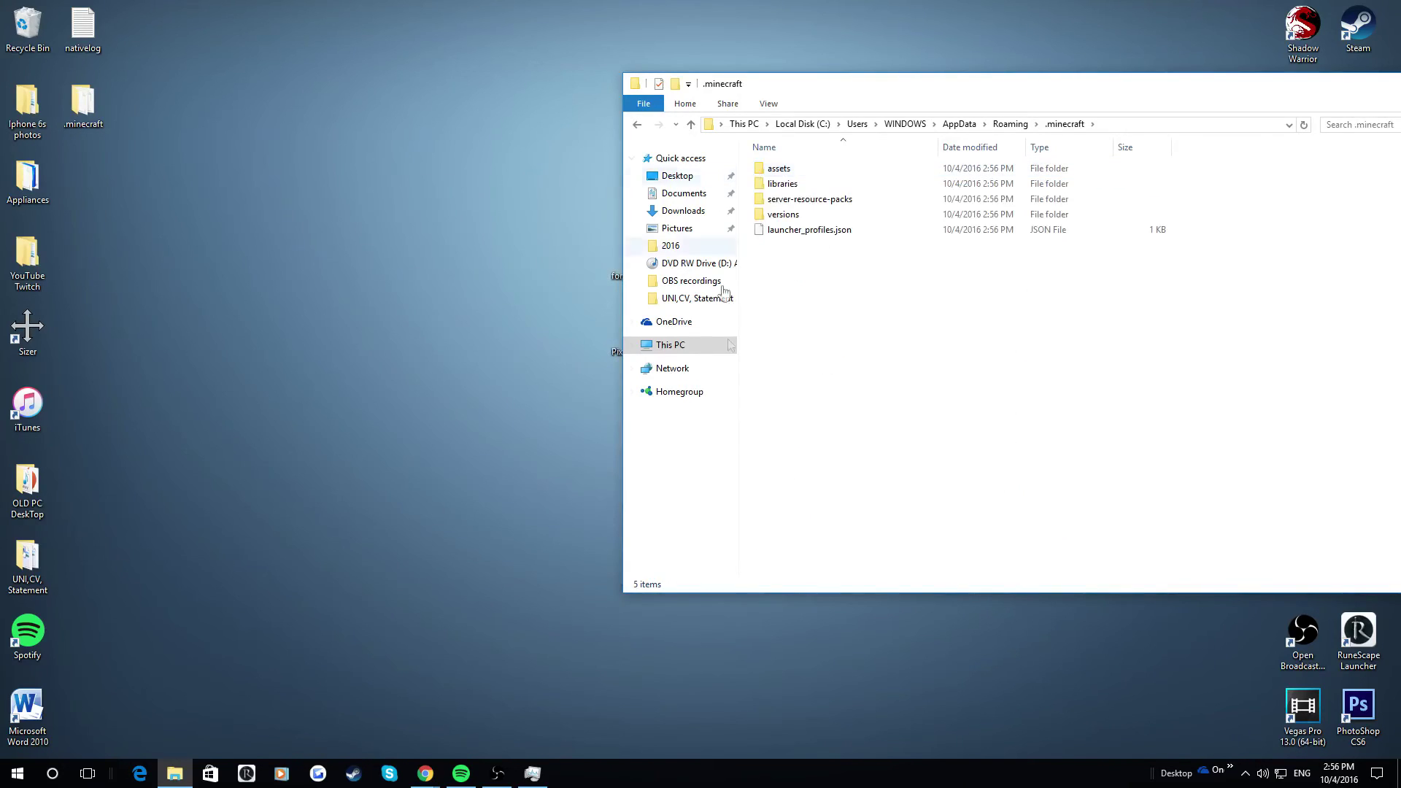
pyautogui.hotkey('alt', 'Left')
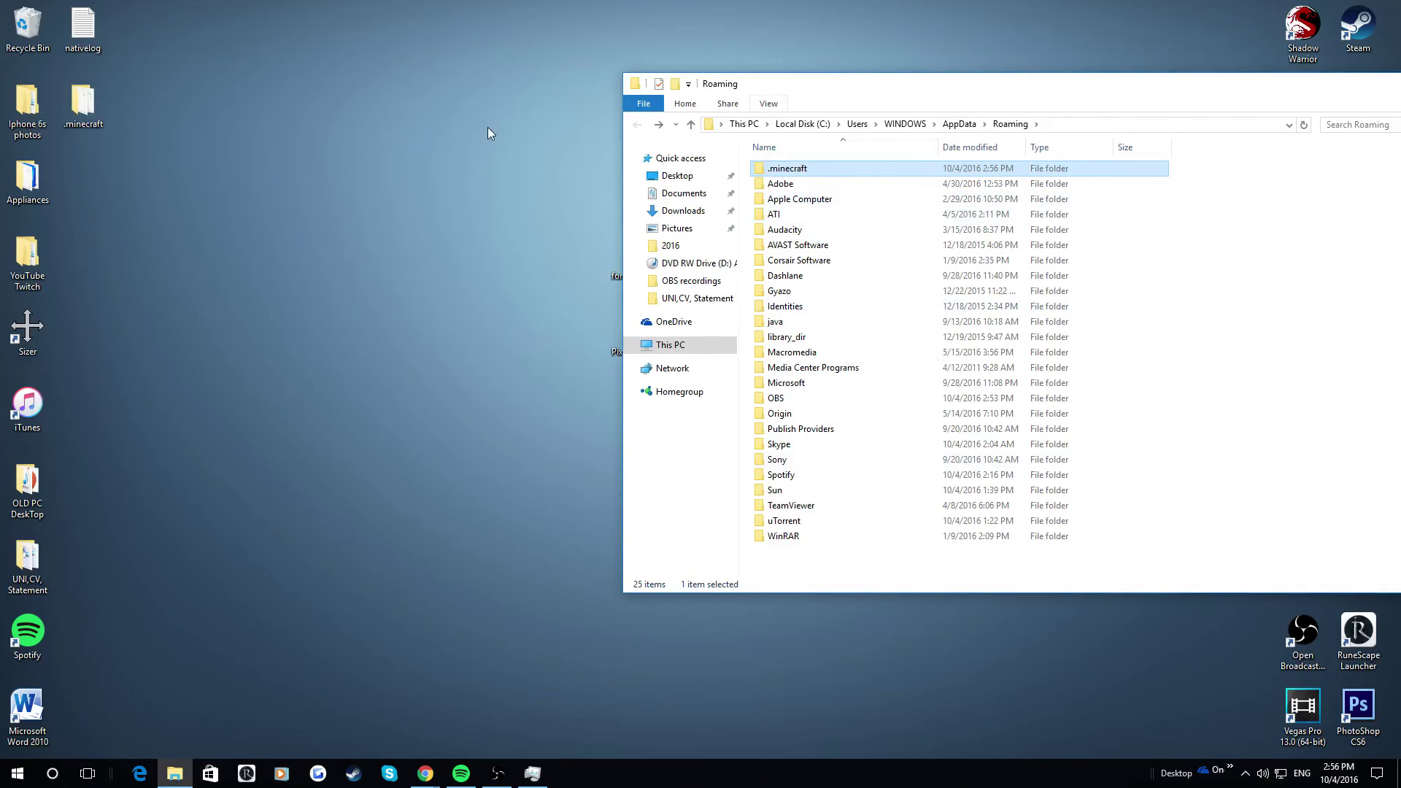
pyautogui.moveTo(923, 106); pyautogui.dragTo(773, 104)
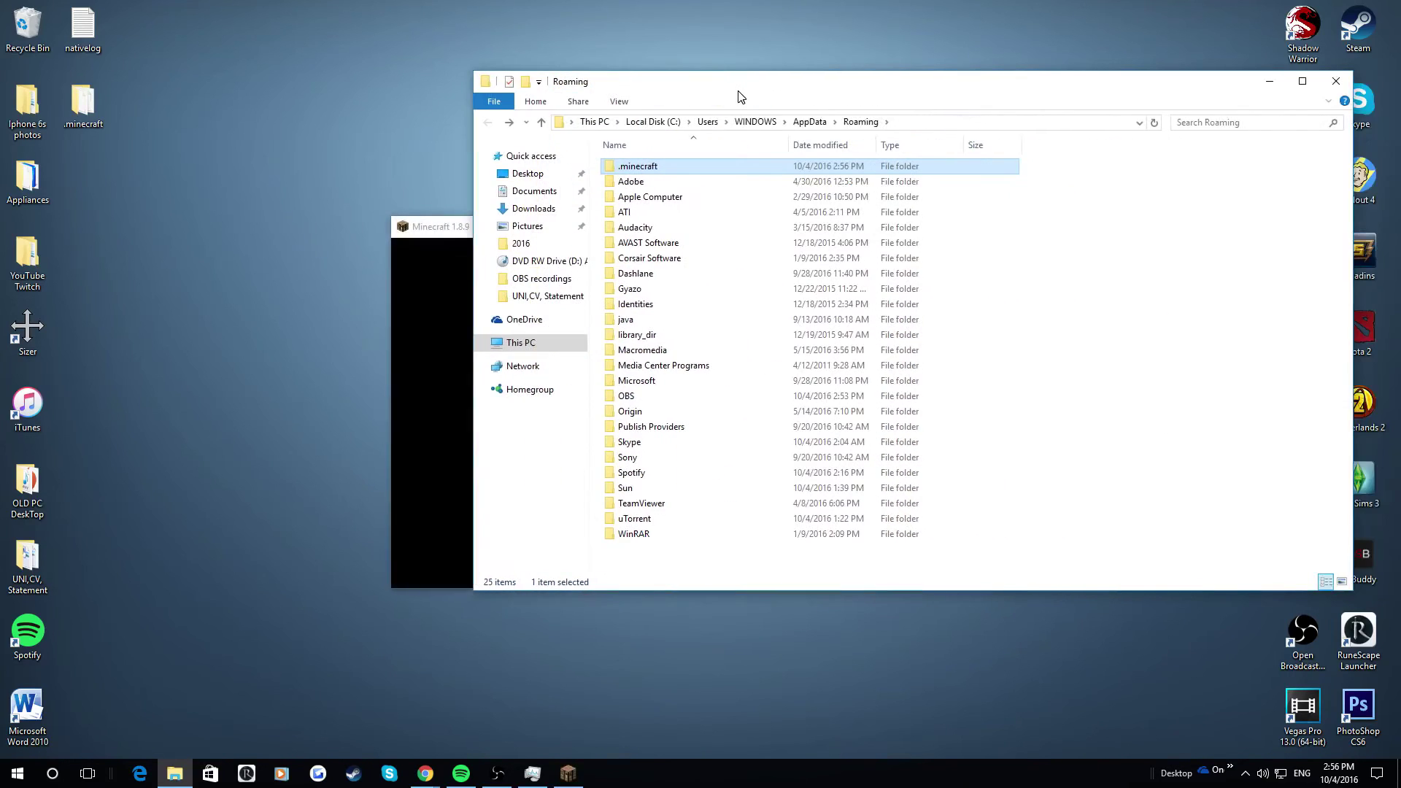
# Move the New World save from the desktop .minecraft saves folder into the fresh .minecraft.
pyautogui.doubleClick(94, 102)
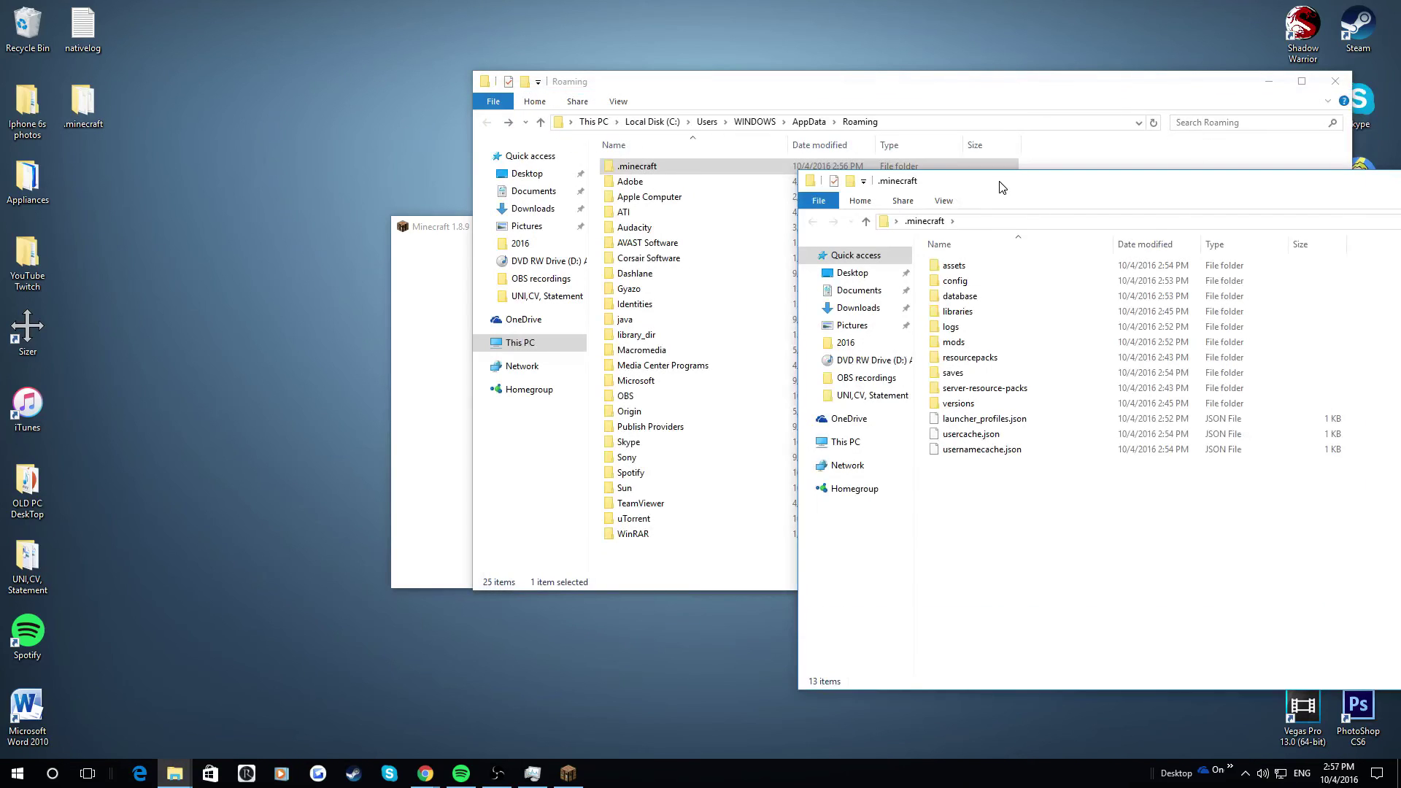
pyautogui.doubleClick(962, 373)
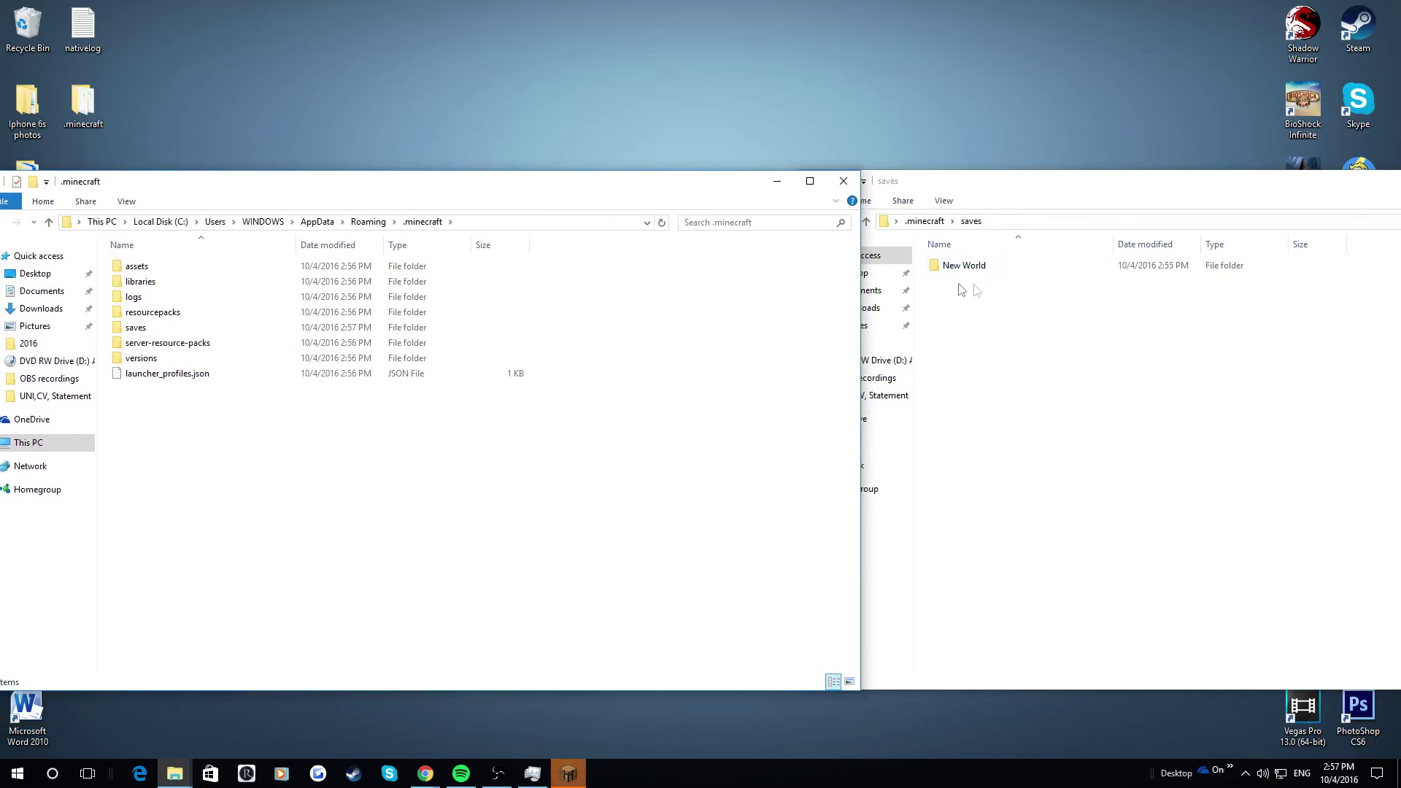
pyautogui.moveTo(1002, 270); pyautogui.dragTo(926, 312)
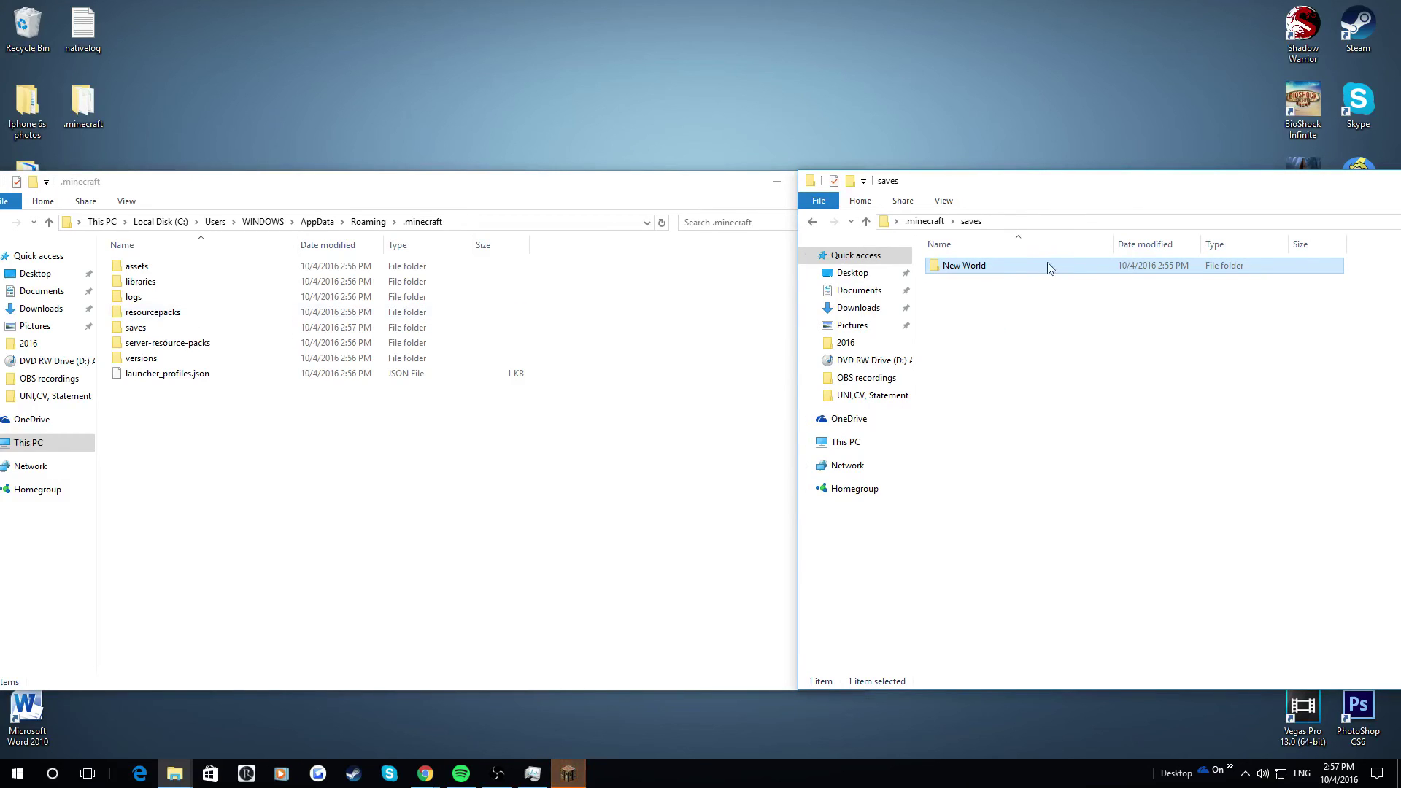
pyautogui.moveTo(1051, 265); pyautogui.dragTo(185, 320)
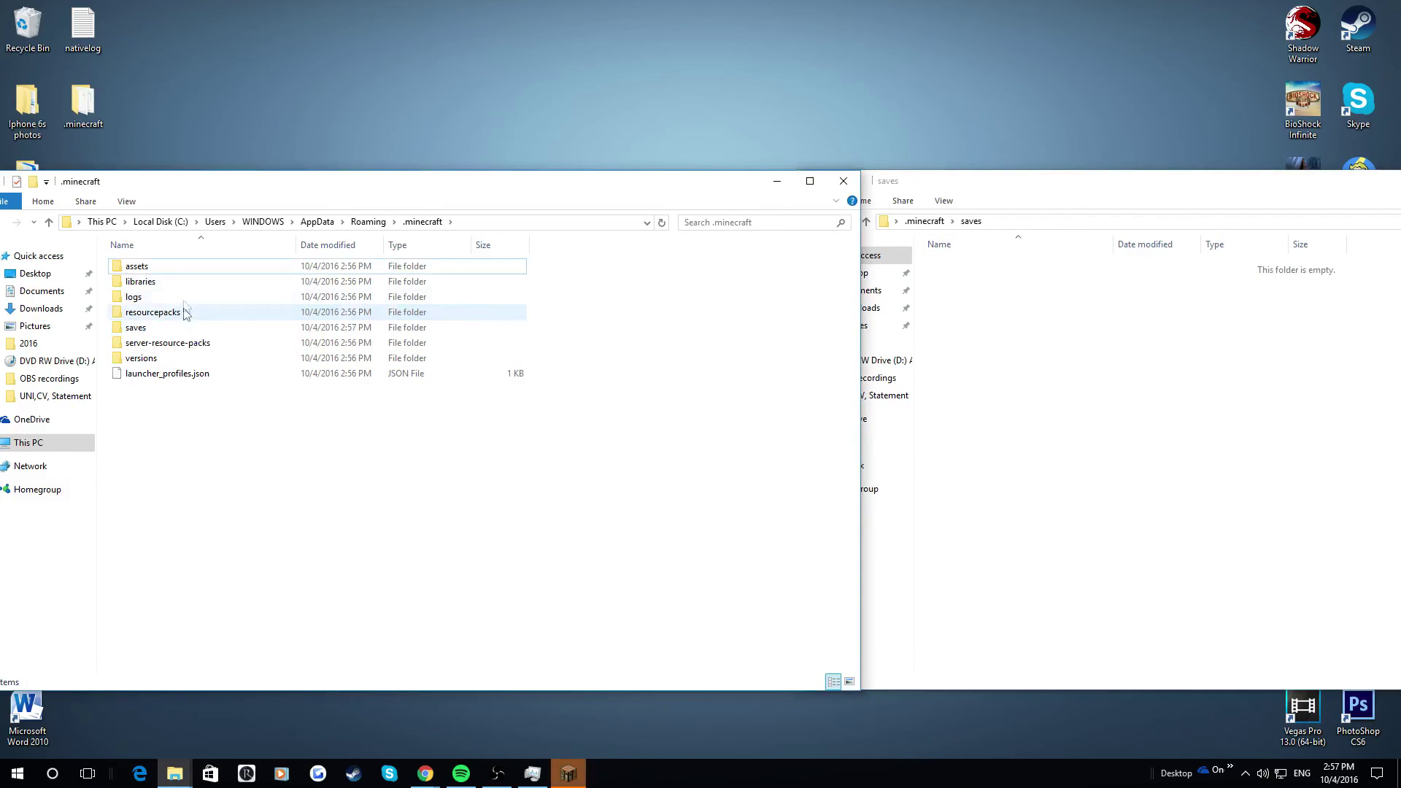
pyautogui.moveTo(175, 182); pyautogui.dragTo(376, 130)
# Close the .minecraft and saves Explorer windows, leaving vanilla Minecraft 1.8.9 on screen.
pyautogui.click(1049, 127)
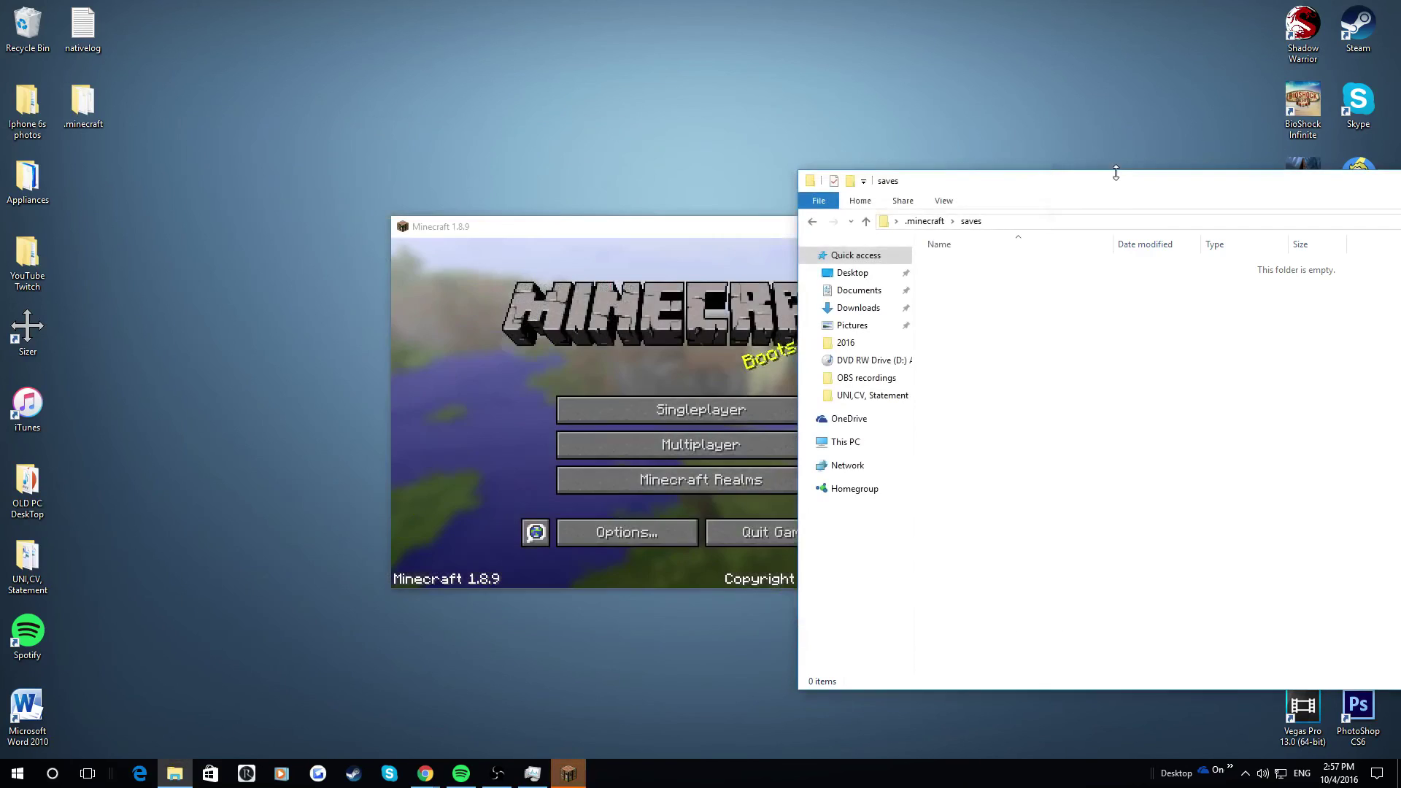
pyautogui.moveTo(1116, 173); pyautogui.dragTo(822, 115)
pyautogui.hotkey('alt', 'F4')
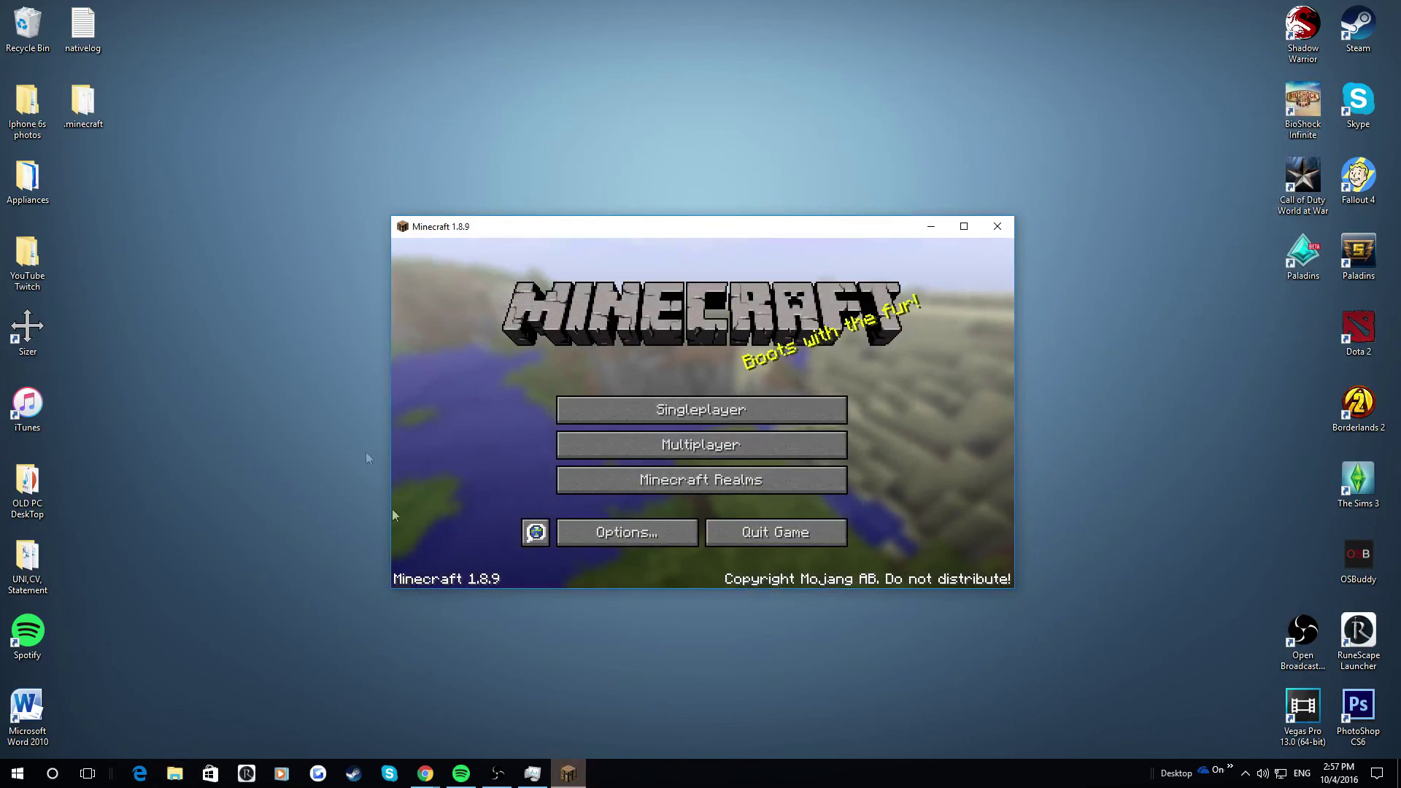